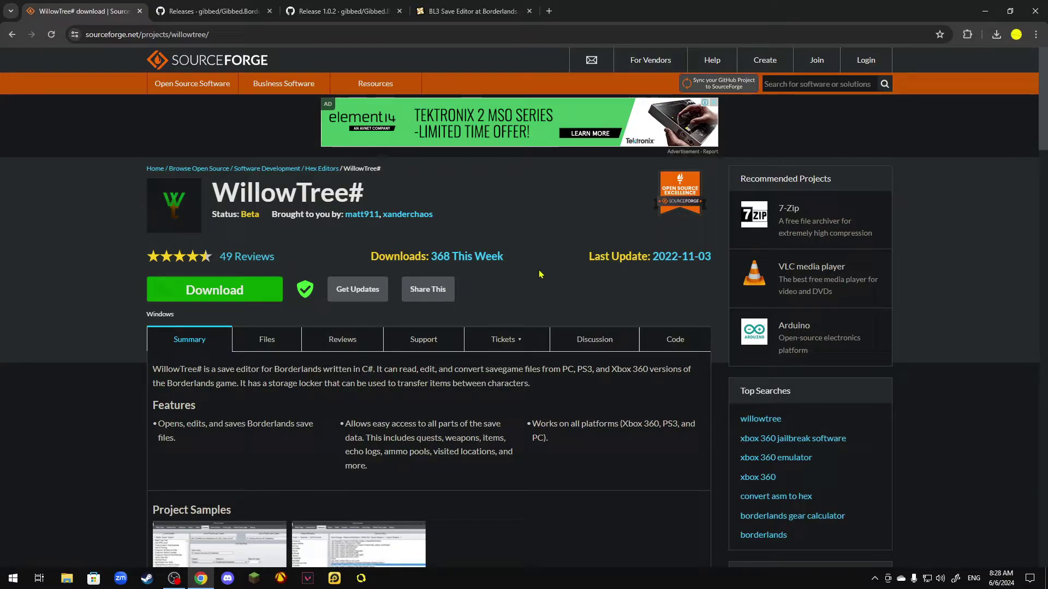
Step: Review the download pages for WillowTree#, the Gibbed Borderlands 2 and BorderlandsOz releases, and the BL3 Save Editor
{"action": "left_click_drag", "start_coordinate": [215, 192], "coordinate": [361, 196]}
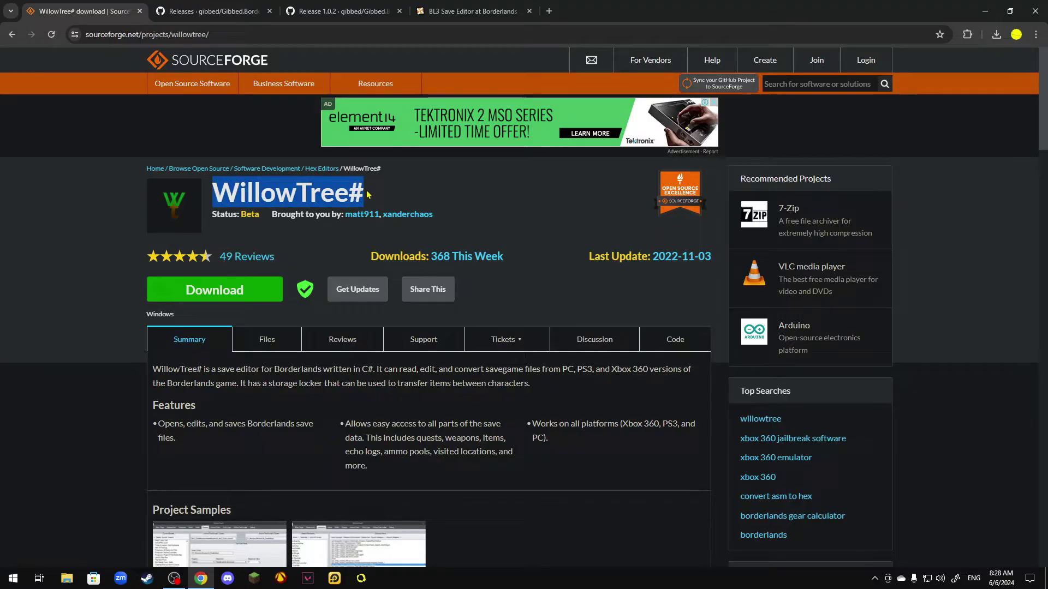
{"action": "left_click", "coordinate": [269, 195]}
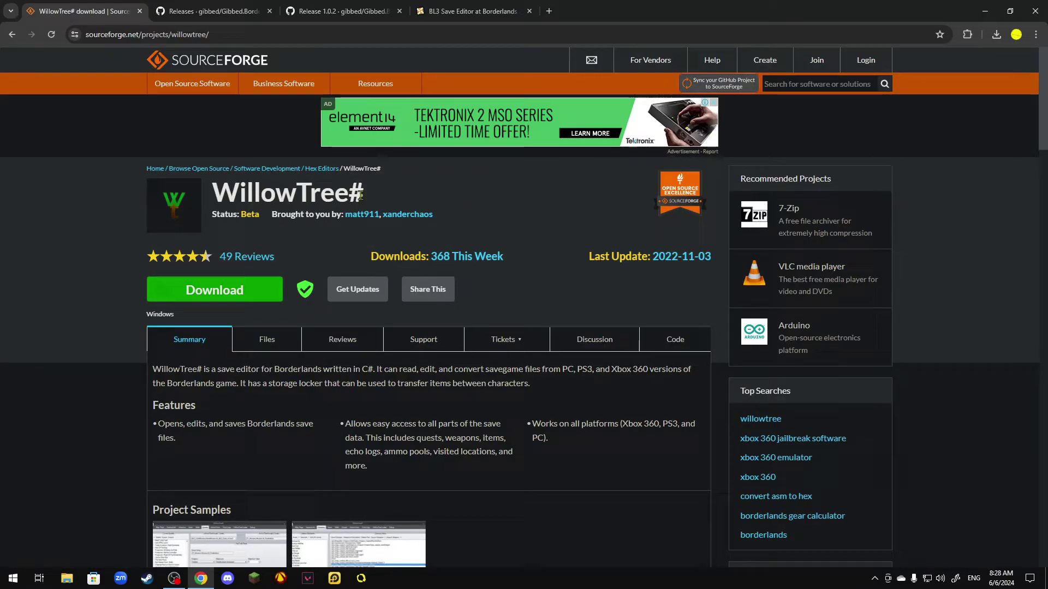
{"action": "left_click", "coordinate": [215, 16]}
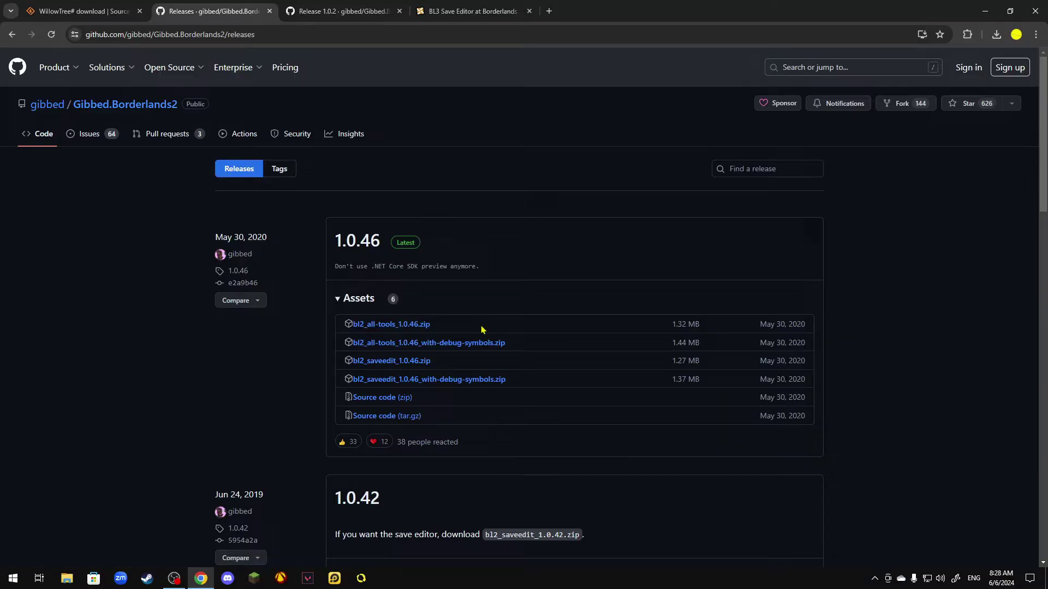
{"action": "left_click", "coordinate": [359, 24]}
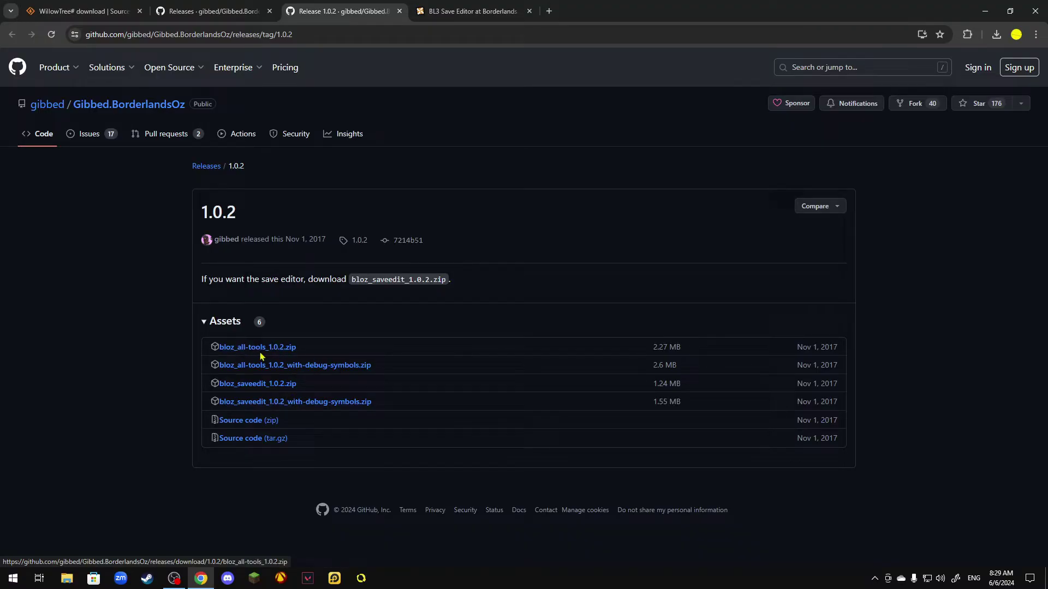
{"action": "left_click", "coordinate": [466, 10]}
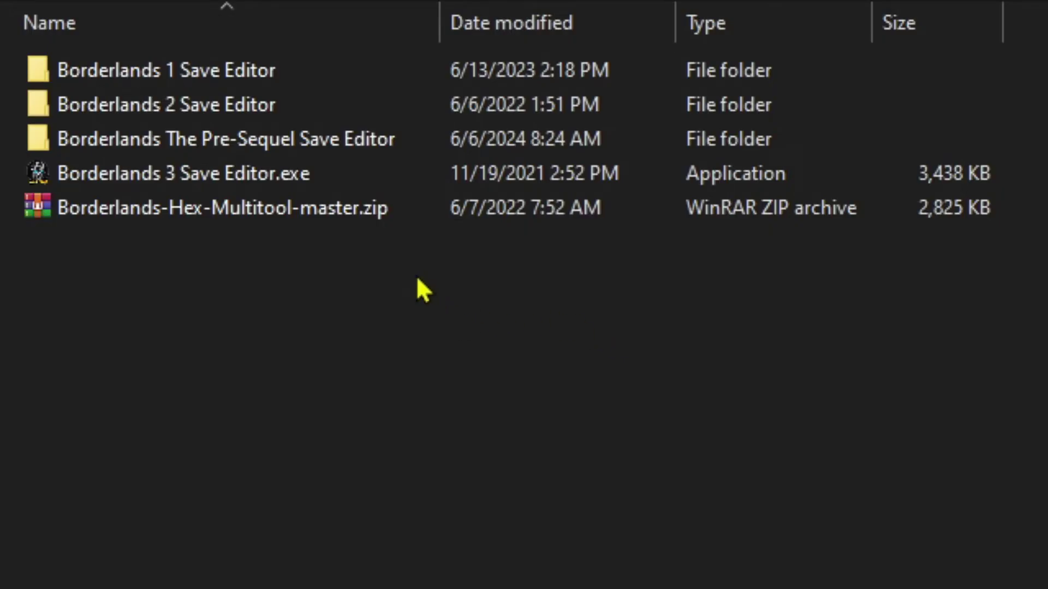
{"action": "left_click_drag", "start_coordinate": [457, 282], "coordinate": [349, 66]}
{"action": "left_click", "coordinate": [422, 350]}
{"action": "left_click", "coordinate": [230, 183]}
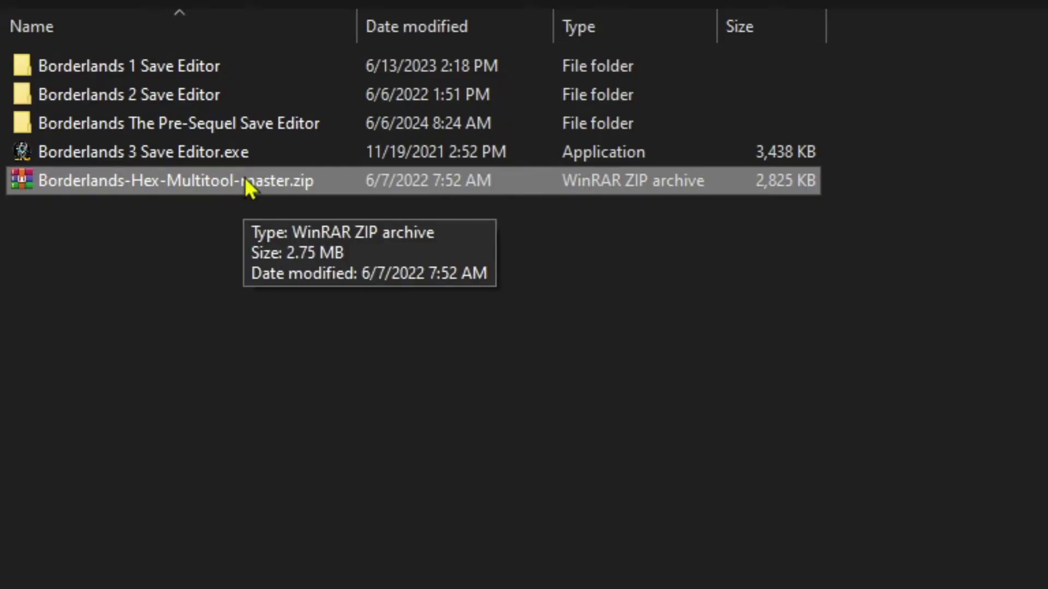
{"action": "left_click", "coordinate": [197, 204]}
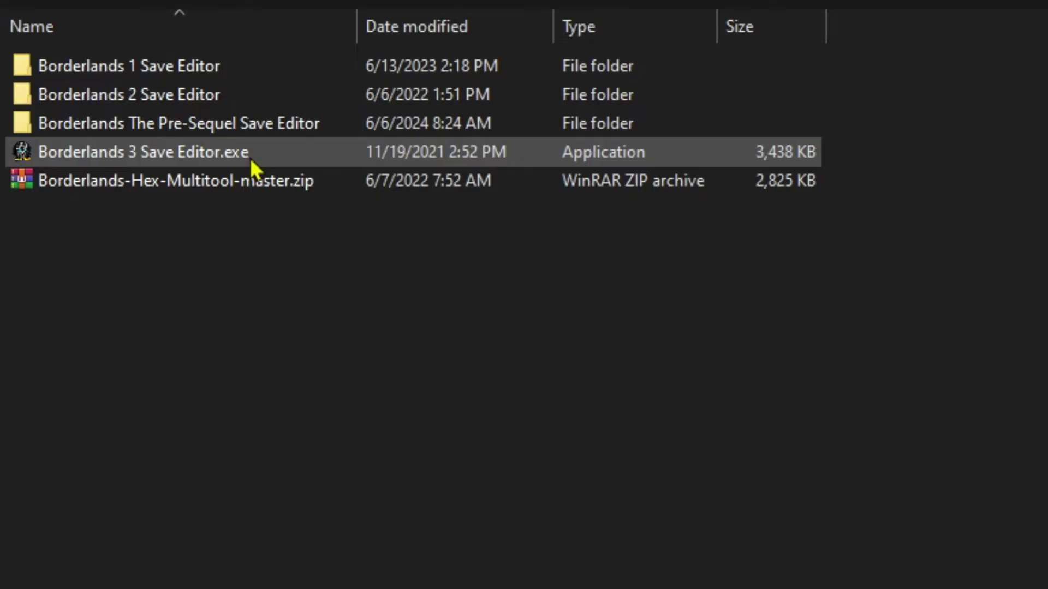
Step: Launch WillowTree#.exe from the Borderlands 1 Save Editor folder
{"action": "double_click", "coordinate": [283, 69]}
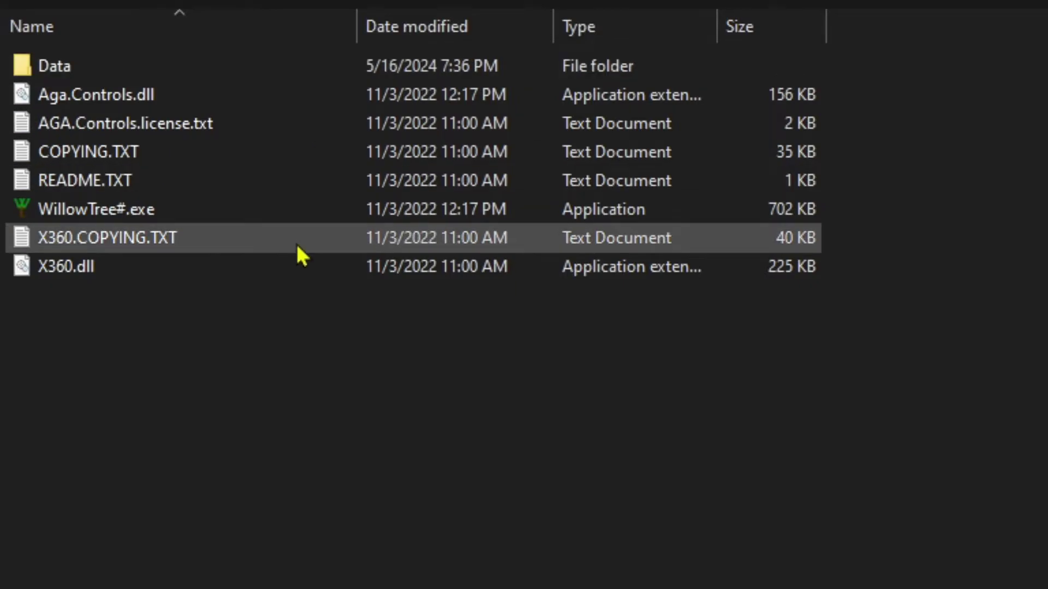
{"action": "left_click_drag", "start_coordinate": [454, 352], "coordinate": [260, 73]}
{"action": "left_click", "coordinate": [293, 376]}
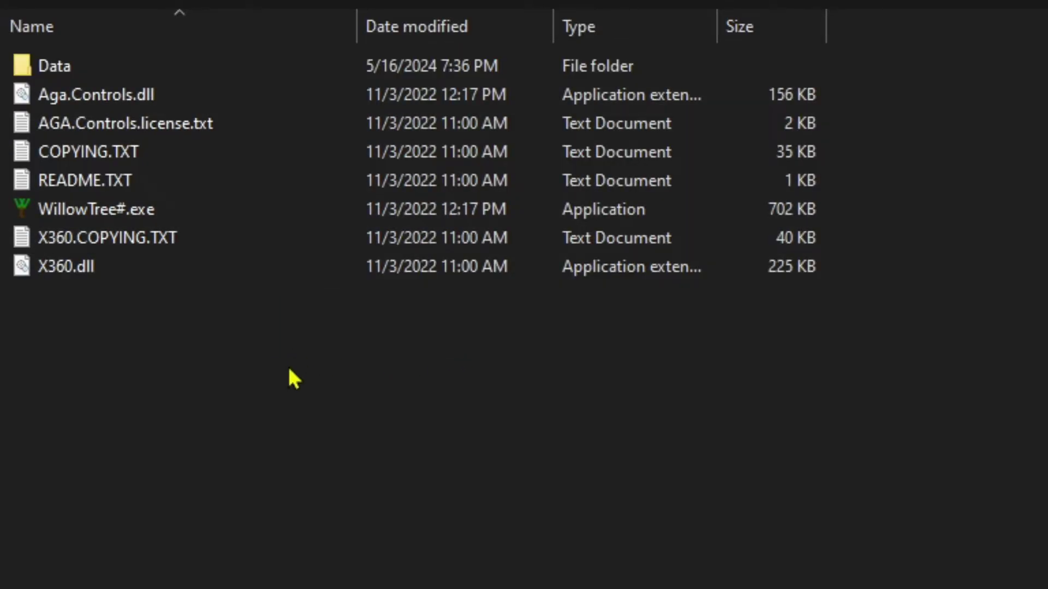
{"action": "double_click", "coordinate": [169, 212]}
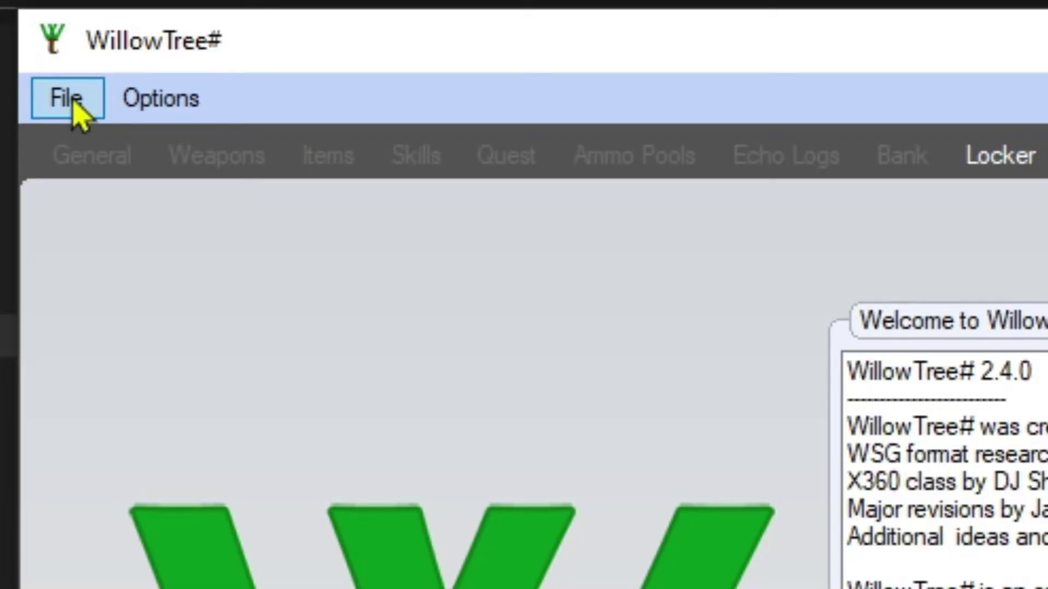
Step: Load Save0002.sav into WillowTree# from Documents > My Games > Borderlands Game of the Year > Binaries > SaveData
{"action": "left_click", "coordinate": [69, 99]}
{"action": "left_click", "coordinate": [101, 150]}
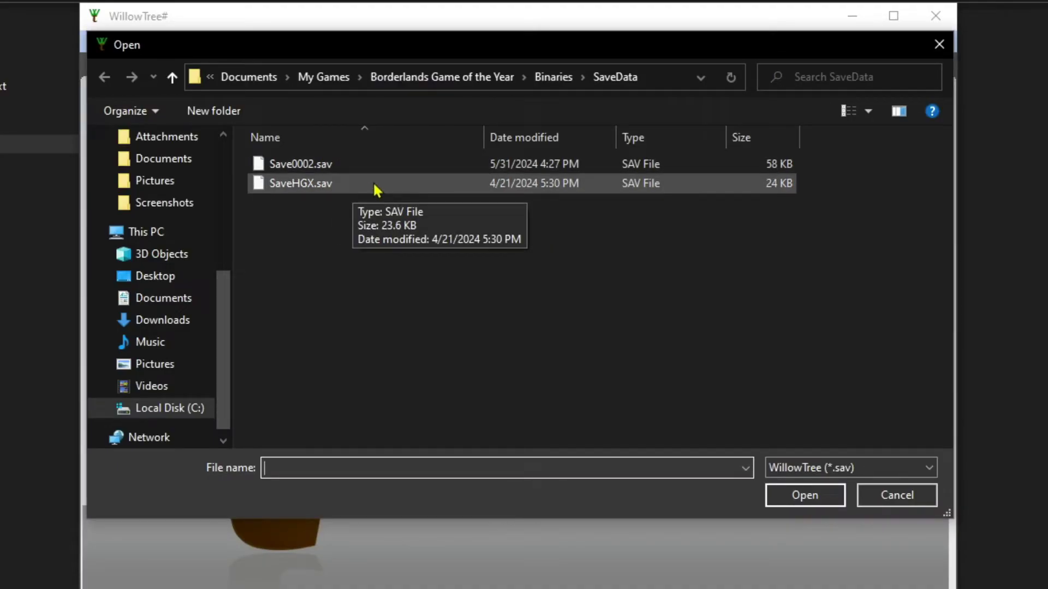
{"action": "scroll", "coordinate": [183, 290], "scroll_direction": "up", "scroll_amount": 2}
{"action": "scroll", "coordinate": [188, 326], "scroll_direction": "down", "scroll_amount": 2}
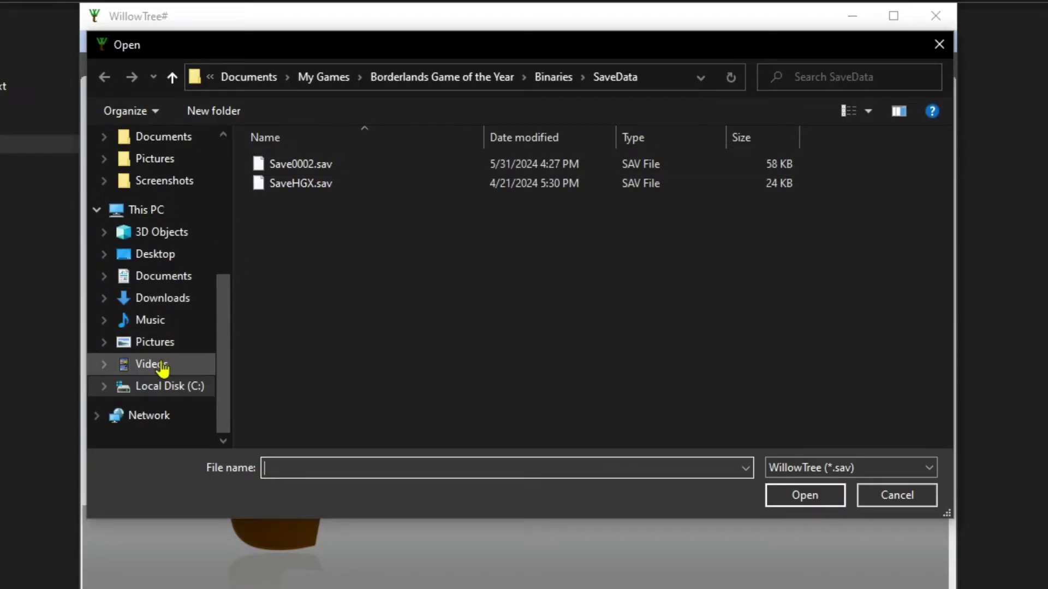
{"action": "left_click", "coordinate": [260, 83]}
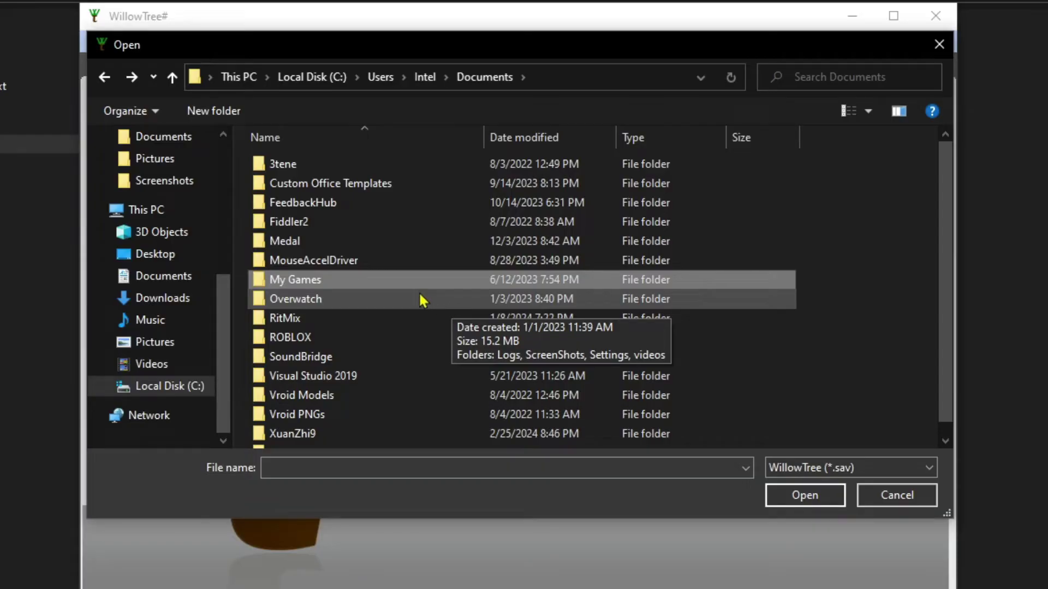
{"action": "double_click", "coordinate": [293, 281]}
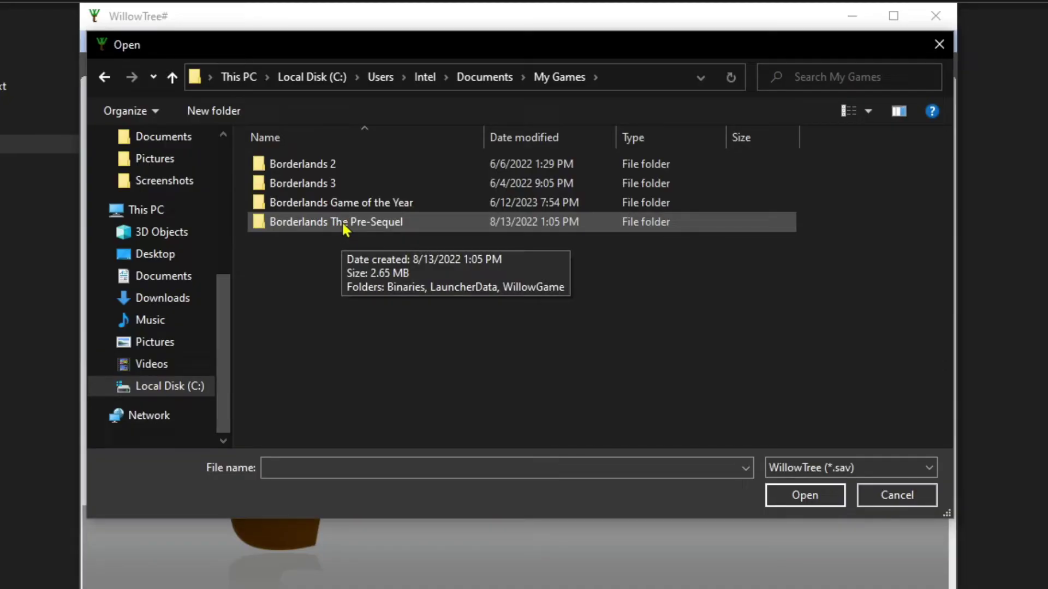
{"action": "double_click", "coordinate": [409, 208]}
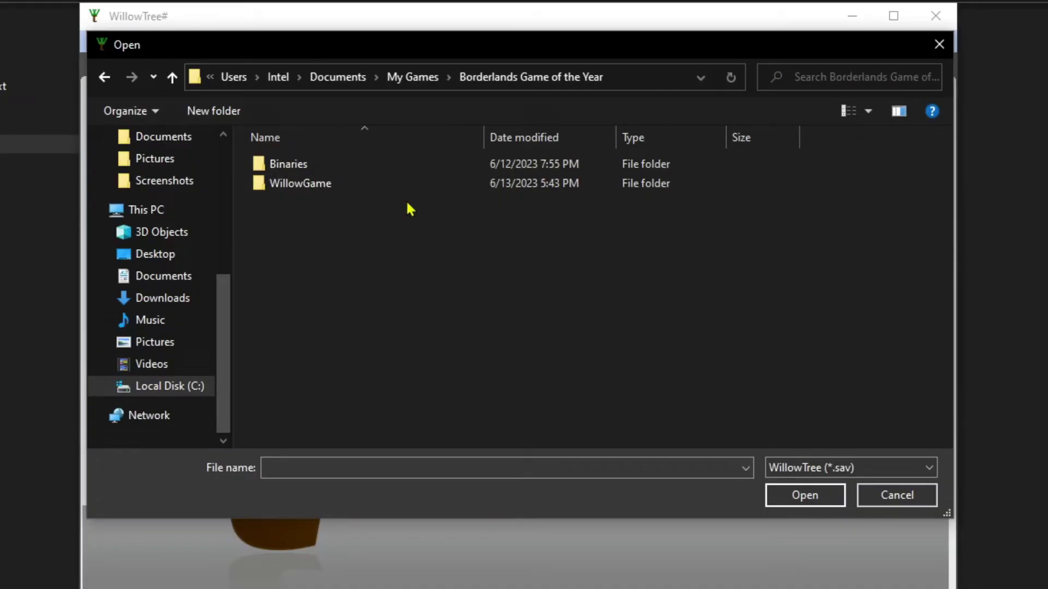
{"action": "double_click", "coordinate": [338, 167]}
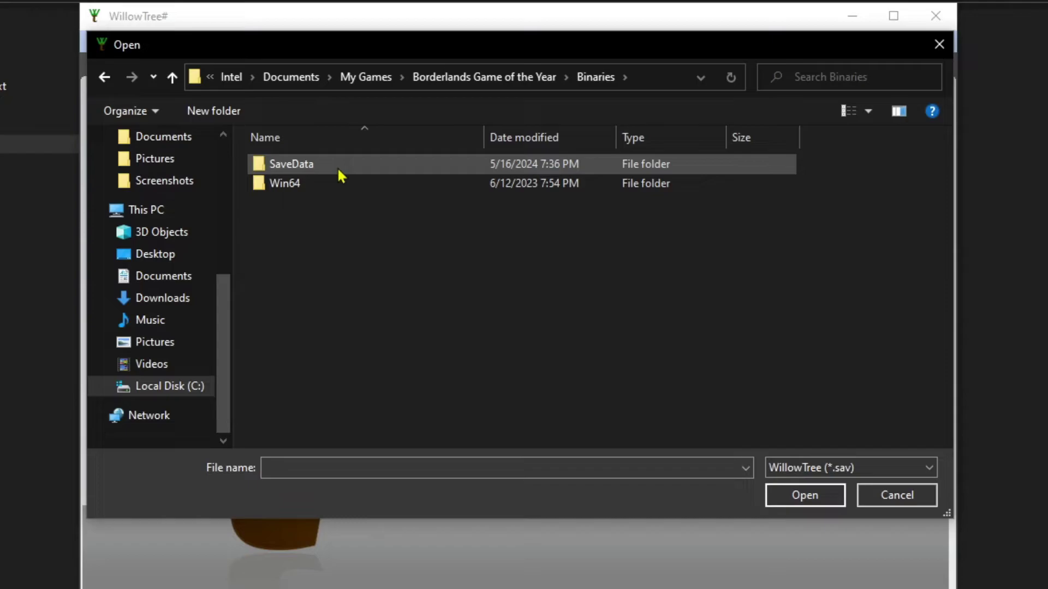
{"action": "double_click", "coordinate": [340, 174]}
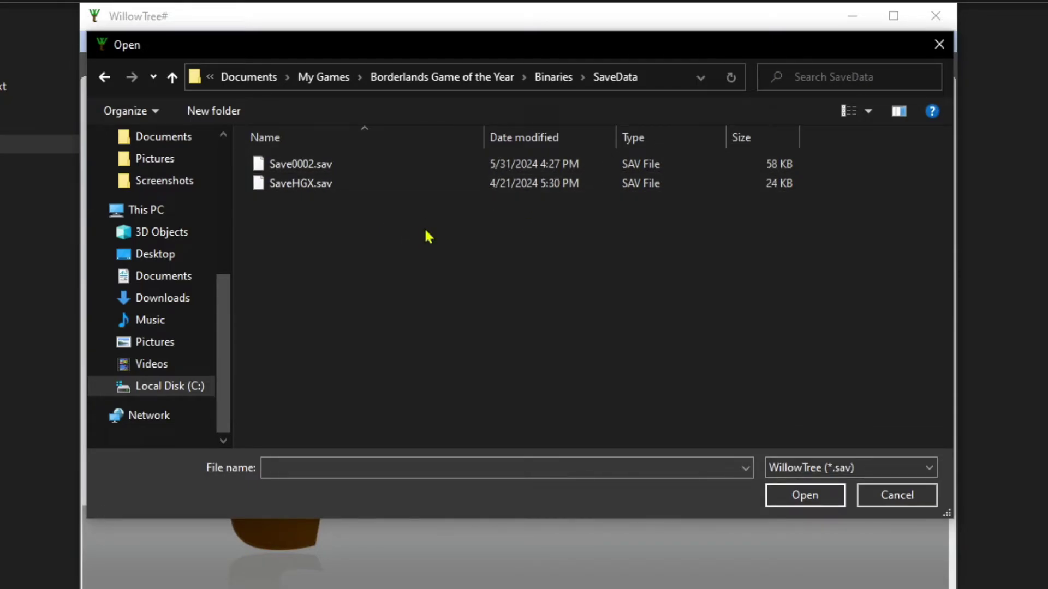
{"action": "double_click", "coordinate": [318, 166]}
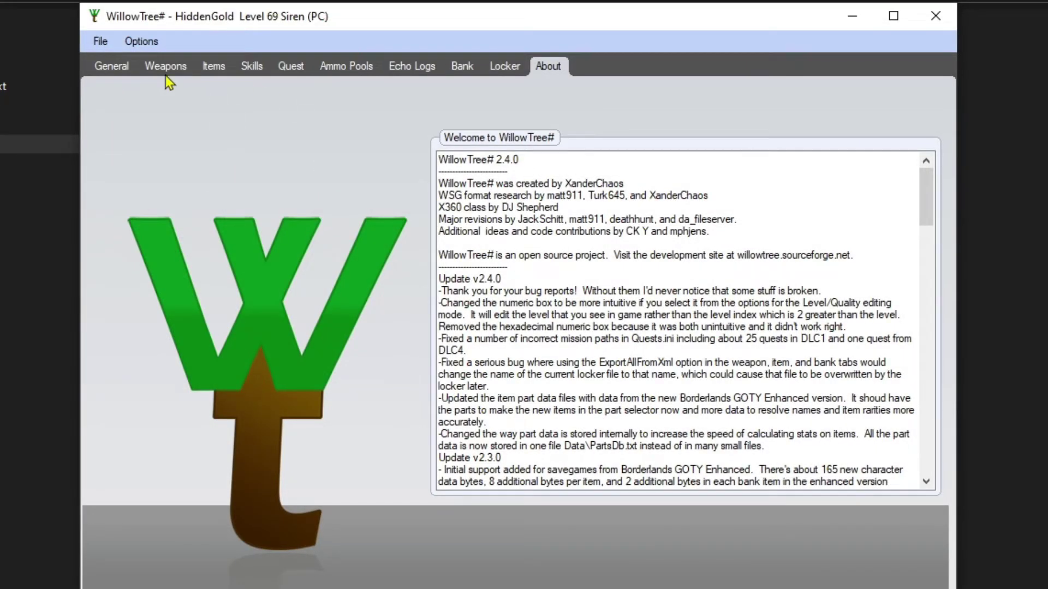
Step: Examine the character's general information, including name, class, experience, skill points, cash, playthrough unlock and current location choices
{"action": "left_click", "coordinate": [113, 68]}
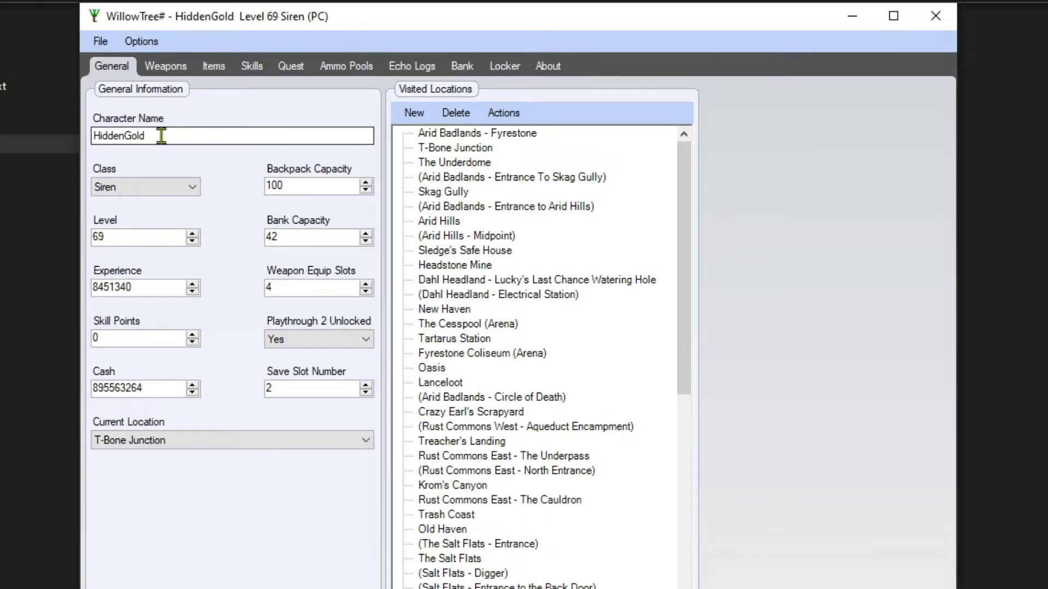
{"action": "double_click", "coordinate": [141, 134]}
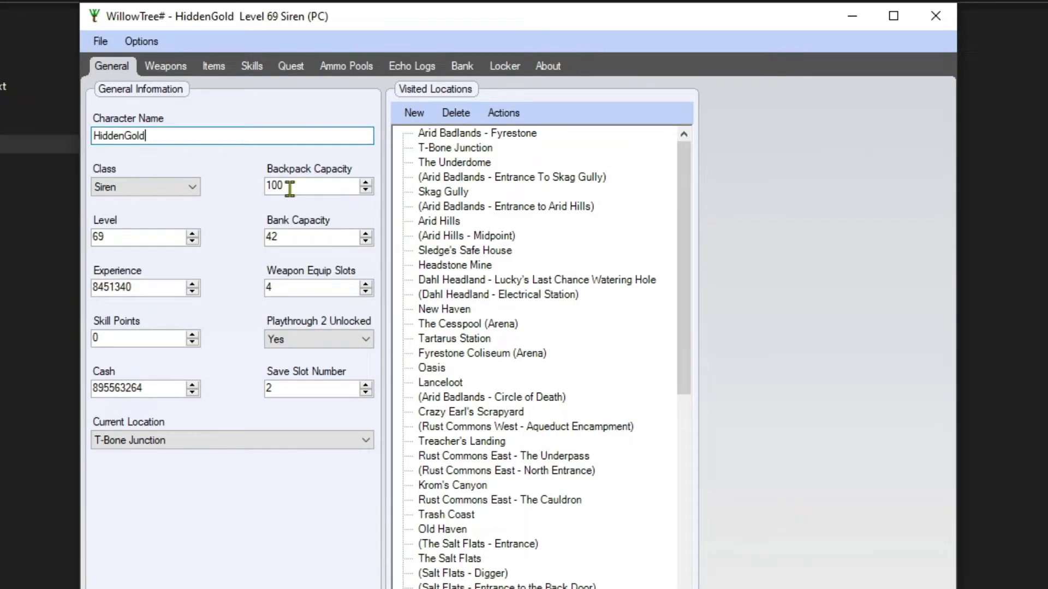
{"action": "left_click", "coordinate": [194, 189]}
{"action": "left_click", "coordinate": [195, 191]}
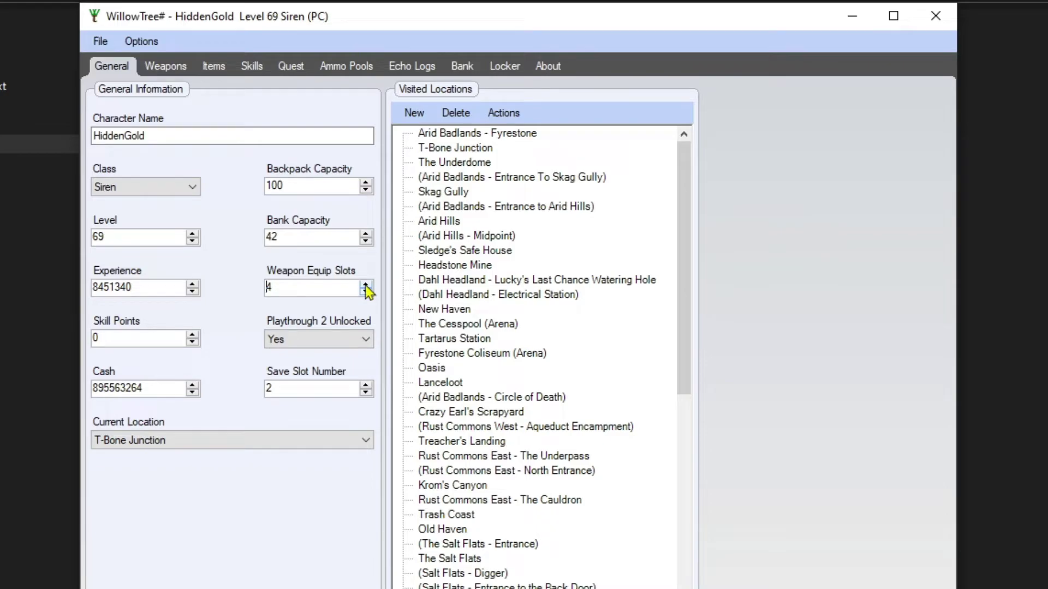
{"action": "left_click_drag", "start_coordinate": [150, 286], "coordinate": [91, 288]}
{"action": "left_click", "coordinate": [130, 288]}
{"action": "left_click", "coordinate": [105, 339]}
{"action": "left_click", "coordinate": [365, 339]}
{"action": "left_click", "coordinate": [375, 343]}
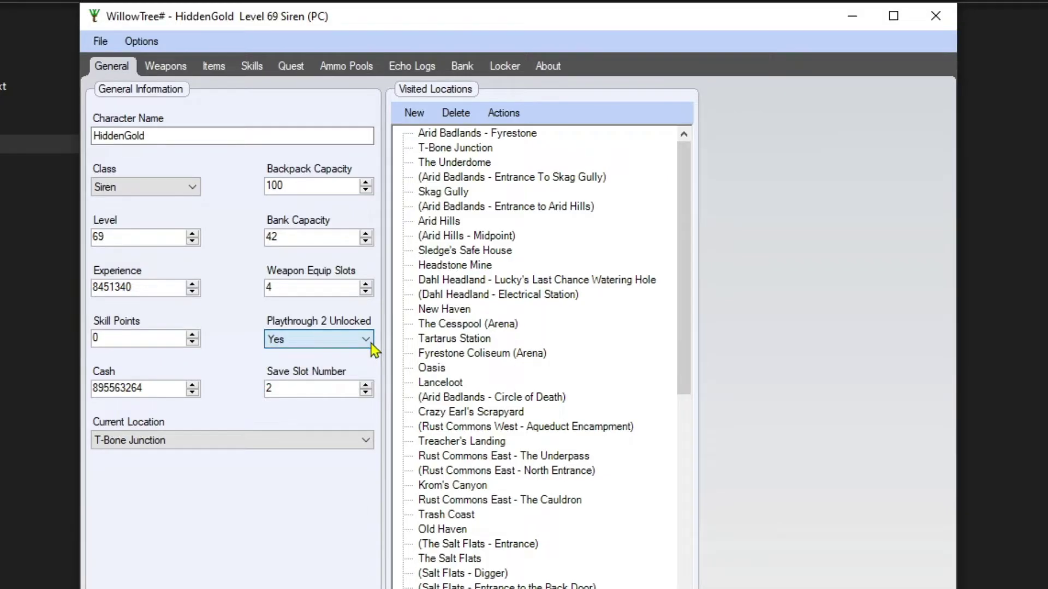
{"action": "double_click", "coordinate": [163, 390]}
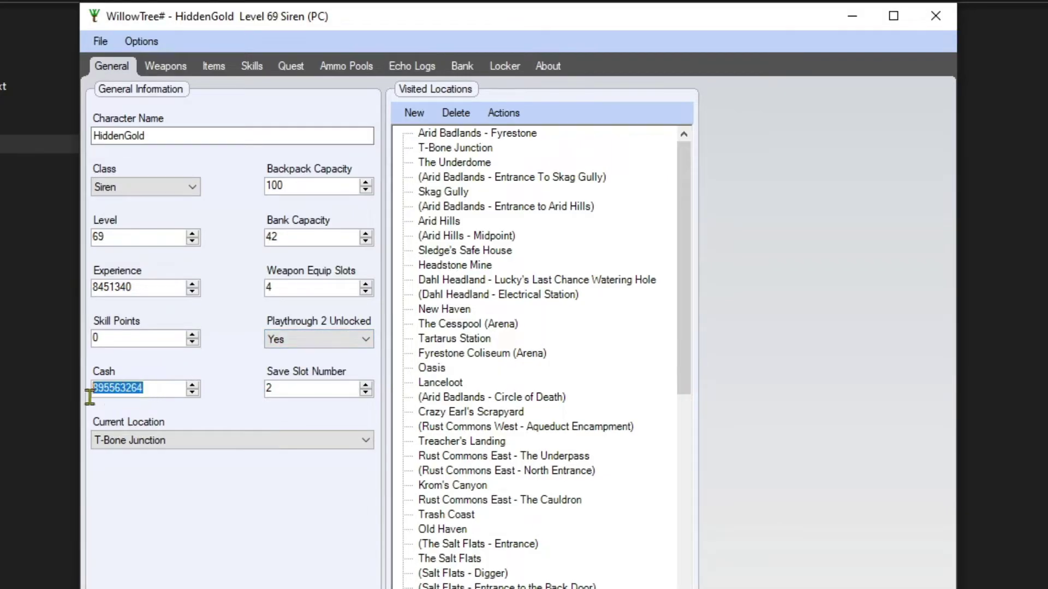
{"action": "left_click", "coordinate": [283, 388]}
{"action": "left_click", "coordinate": [295, 440]}
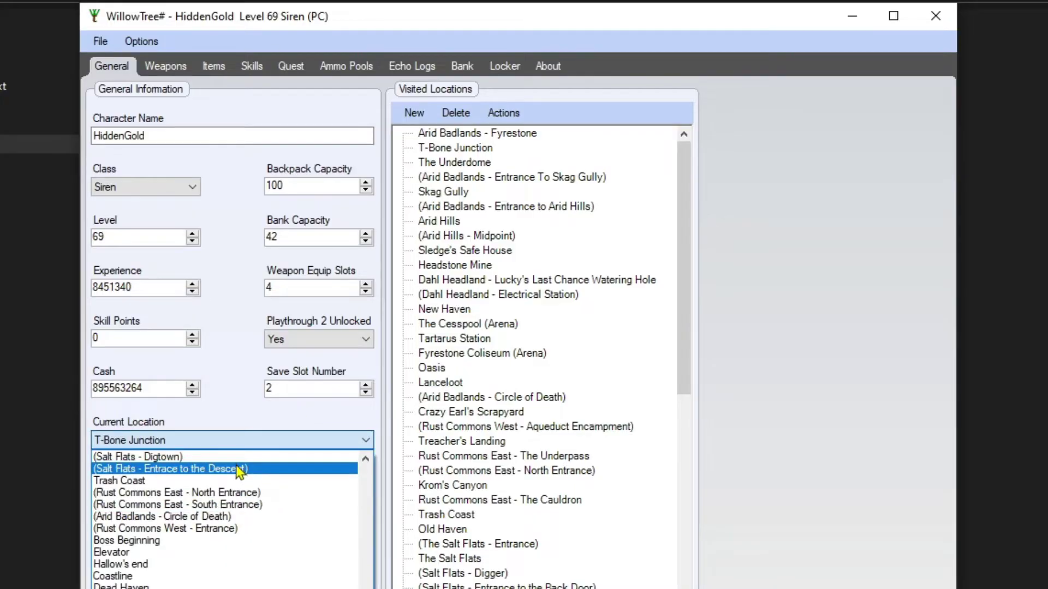
{"action": "scroll", "coordinate": [267, 565], "scroll_direction": "up", "scroll_amount": 4}
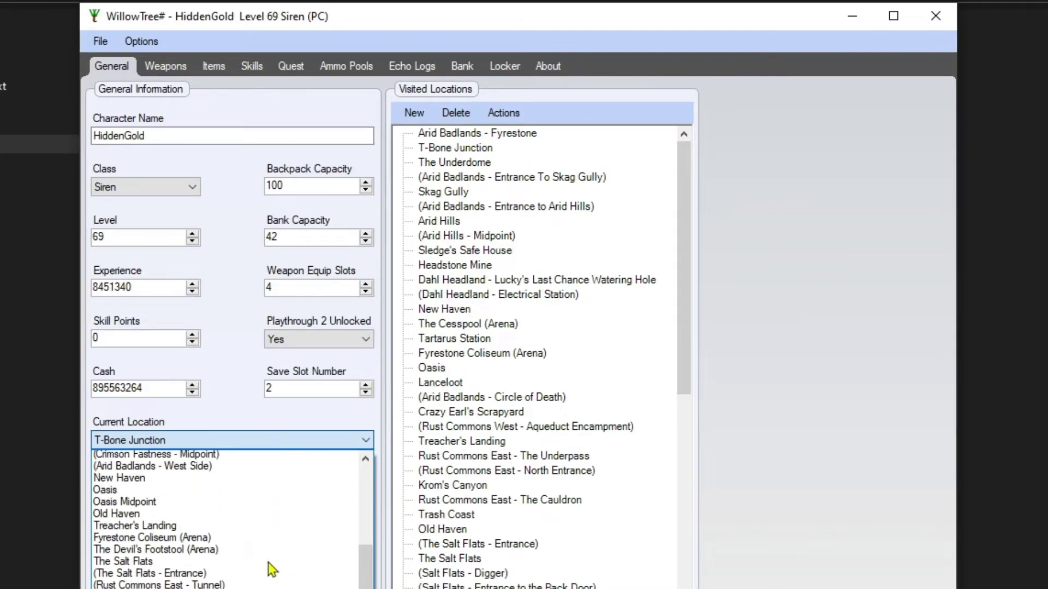
Step: Inspect the parts and stats of the weapons in the backpack, and view the weapon import options
{"action": "left_click", "coordinate": [165, 66]}
{"action": "left_click", "coordinate": [229, 148]}
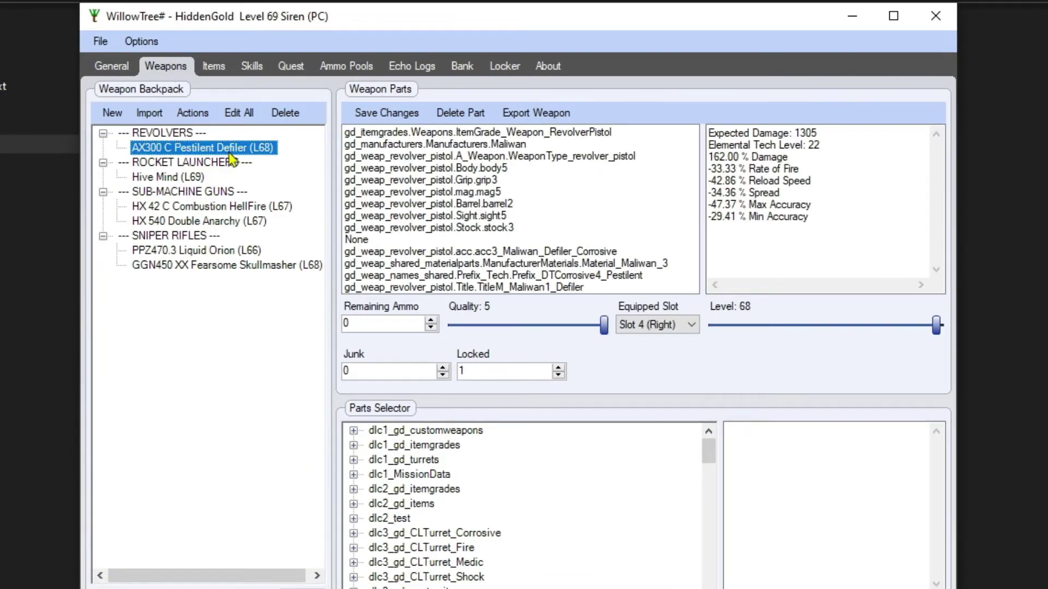
{"action": "left_click", "coordinate": [199, 163]}
{"action": "left_click", "coordinate": [177, 176]}
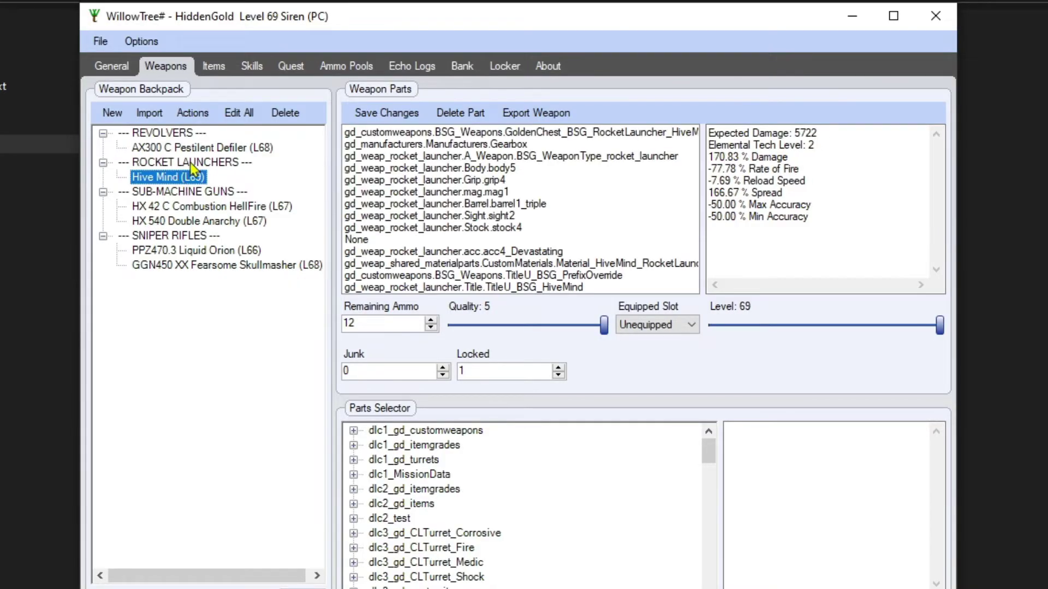
{"action": "left_click", "coordinate": [186, 206]}
{"action": "left_click", "coordinate": [180, 221]}
{"action": "left_click", "coordinate": [181, 236]}
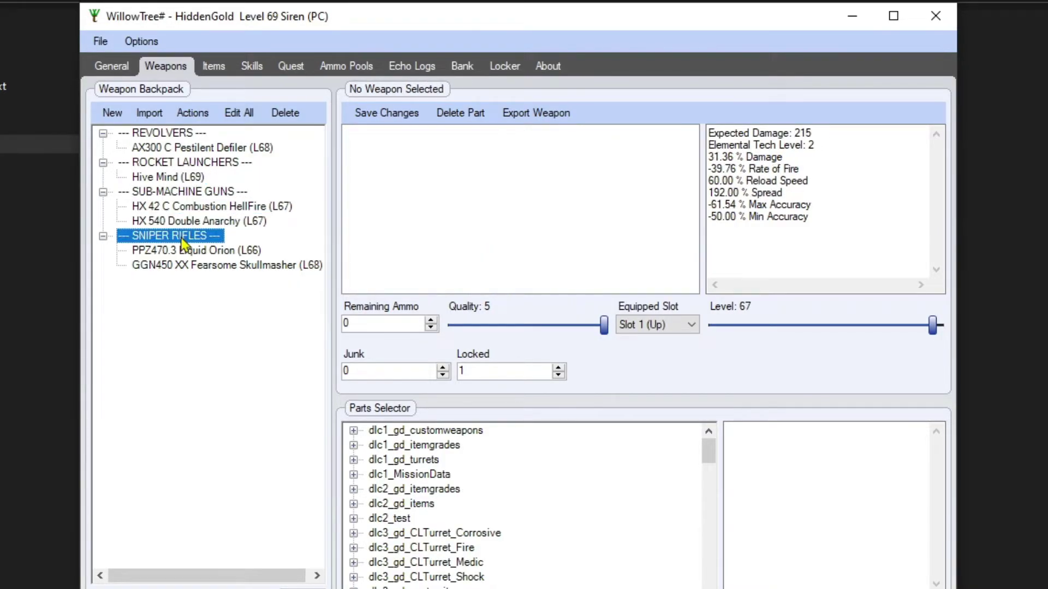
{"action": "left_click", "coordinate": [184, 251]}
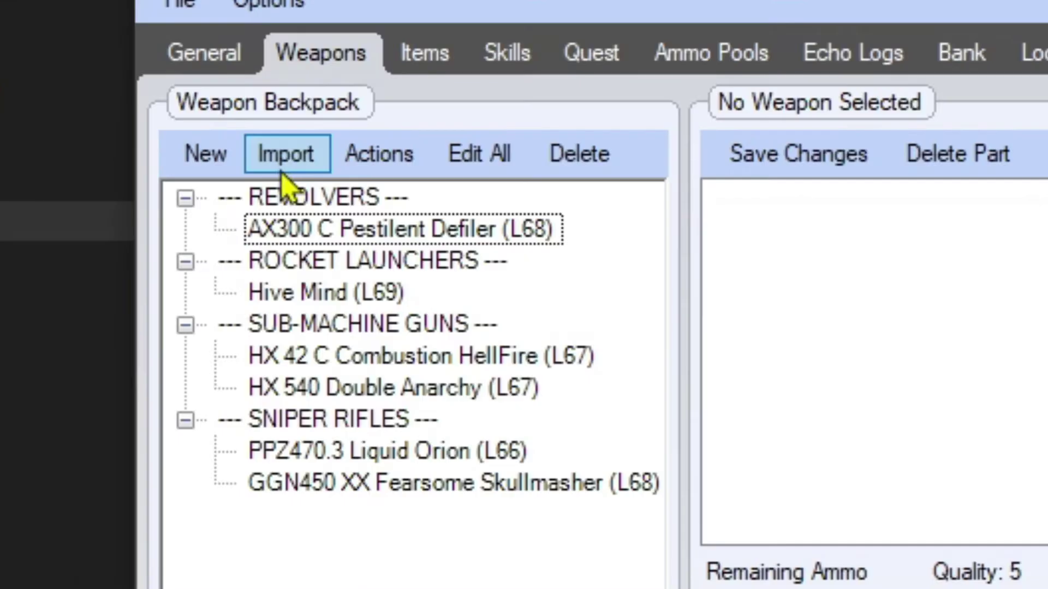
{"action": "left_click", "coordinate": [149, 115]}
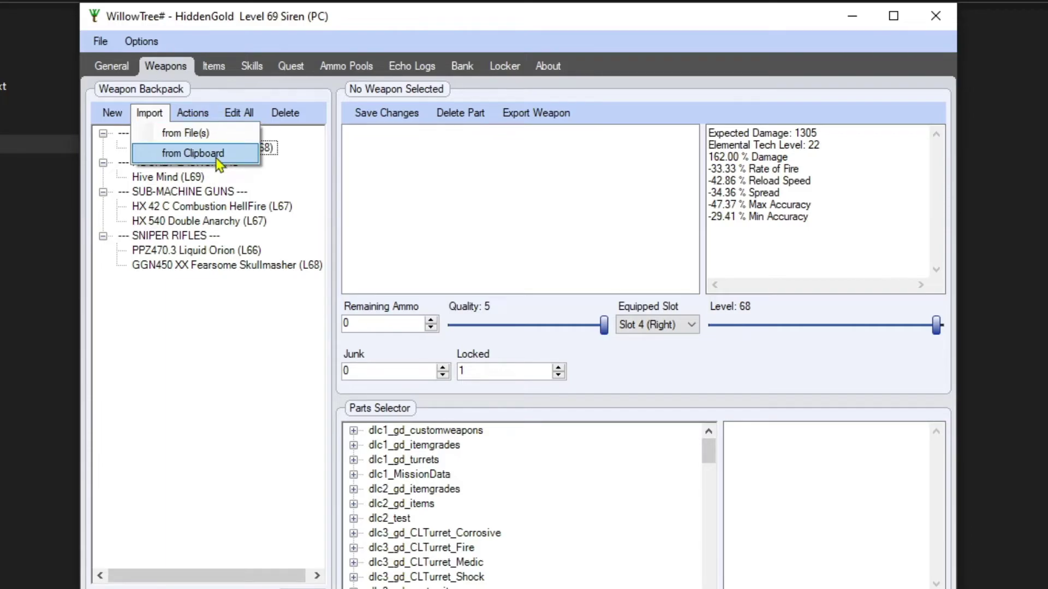
{"action": "left_click", "coordinate": [210, 324]}
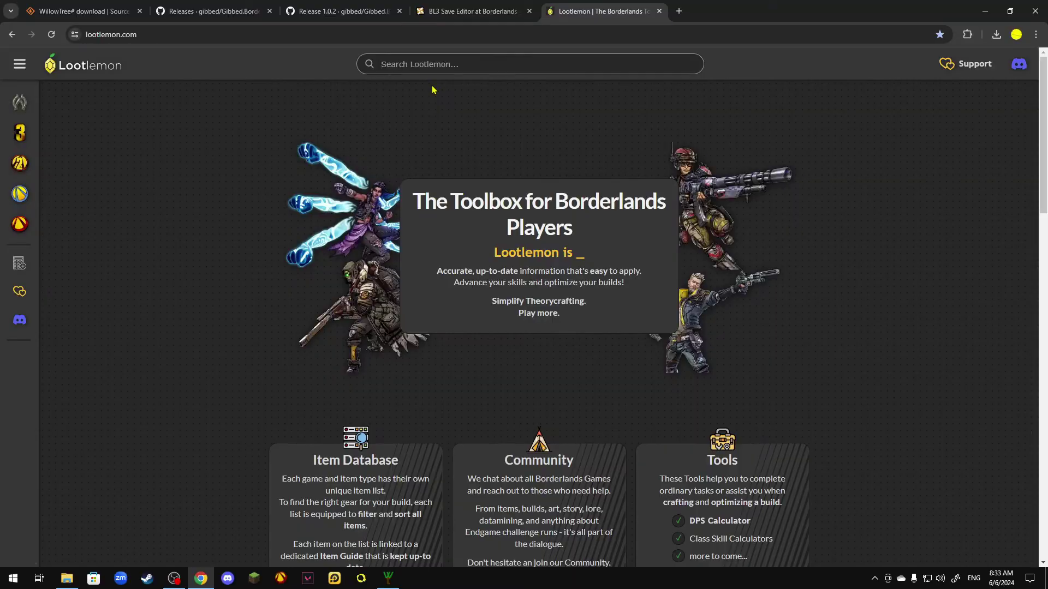
Step: Switch to the Lootlemon site in the browser and search it for "orion"
{"action": "mouse_move", "coordinate": [47, 125]}
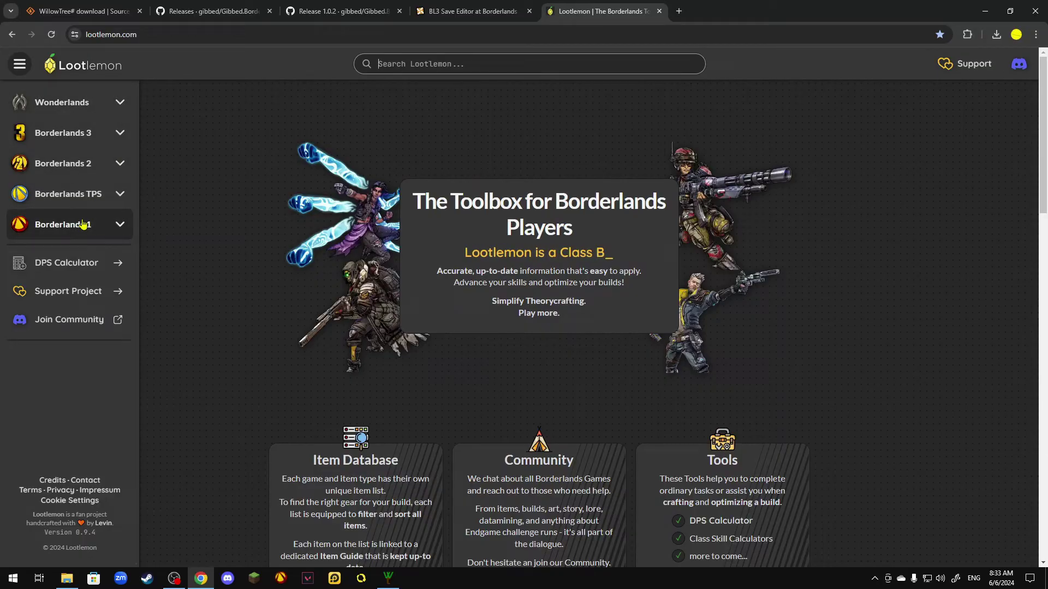
{"action": "left_click", "coordinate": [401, 65]}
{"action": "key", "text": "Return"}
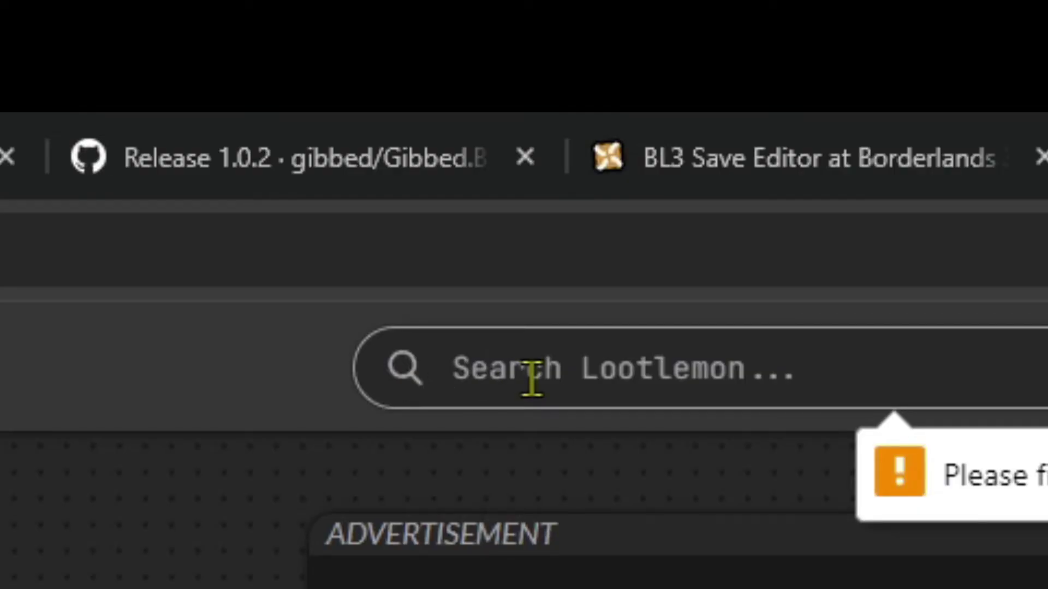
{"action": "type", "text": "orion"}
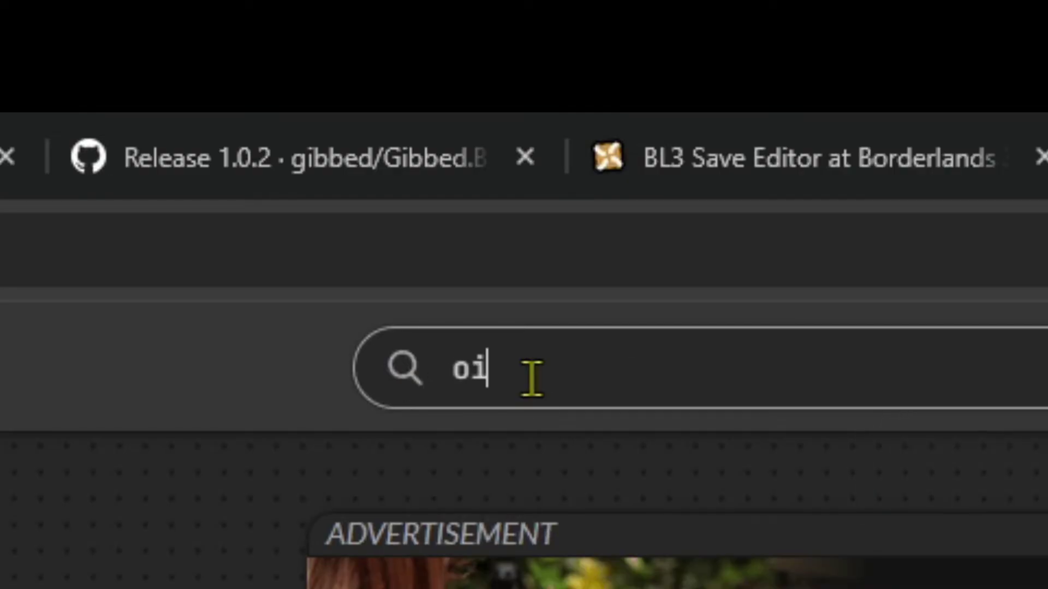
{"action": "key", "text": "Return"}
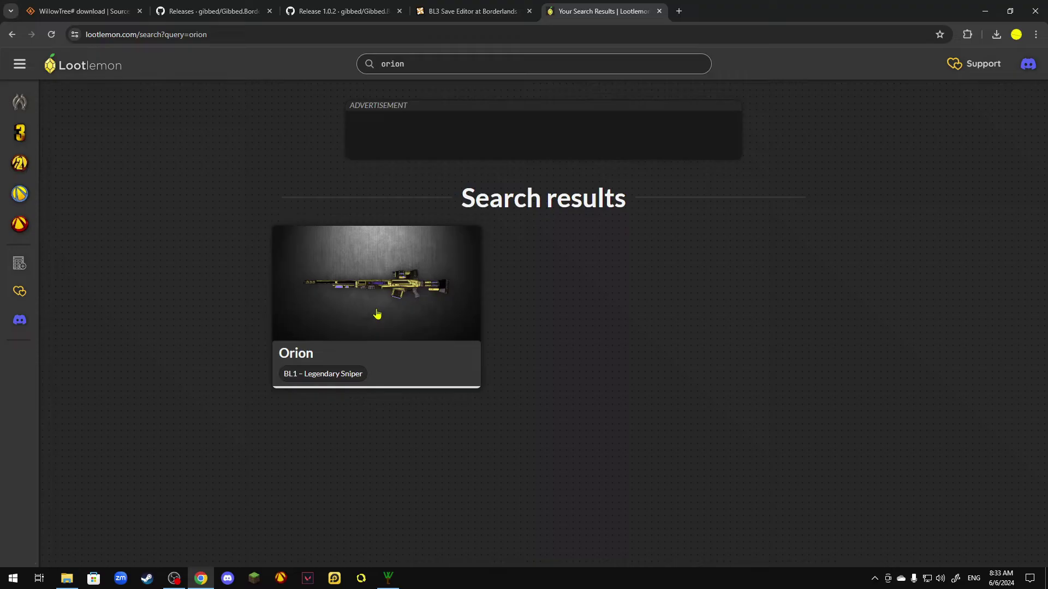
Step: Copy the Orion sniper's item code from its Lootlemon page and import it from the clipboard into the WillowTree# weapon backpack
{"action": "left_click", "coordinate": [371, 294]}
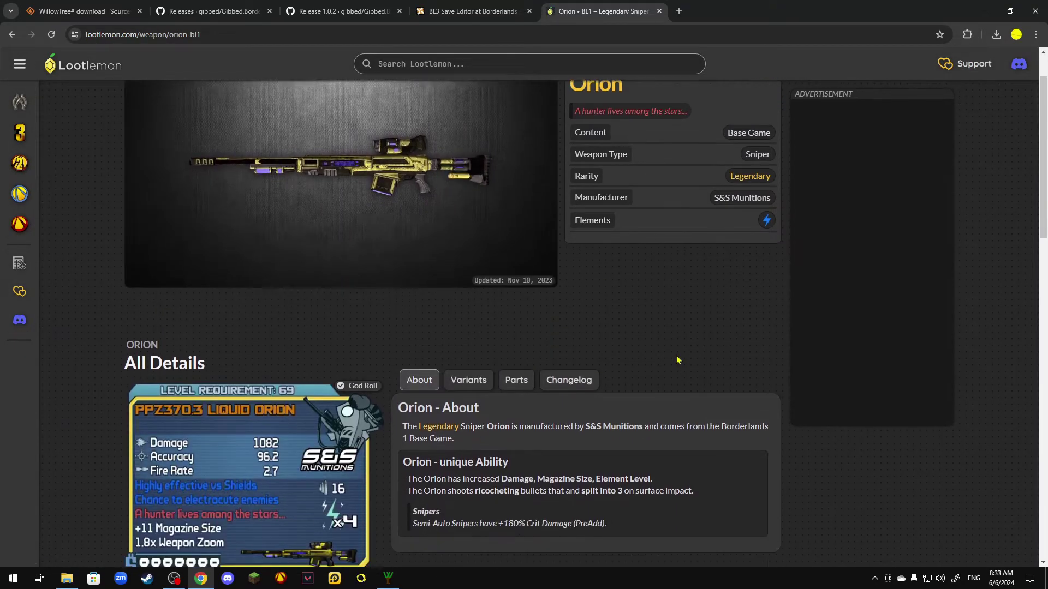
{"action": "scroll", "coordinate": [674, 436], "scroll_direction": "down", "scroll_amount": 1}
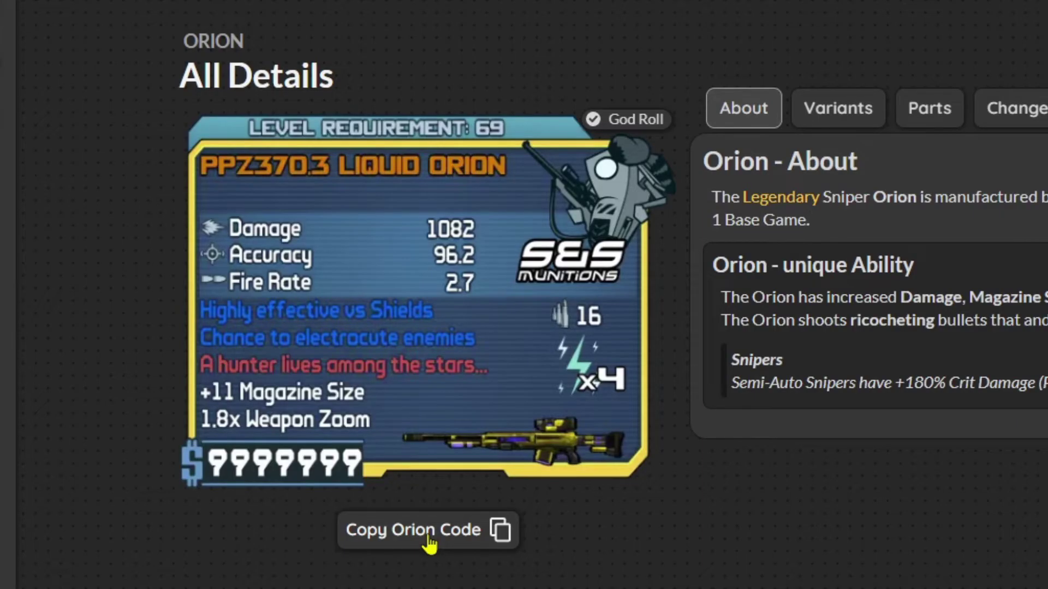
{"action": "left_click", "coordinate": [429, 541]}
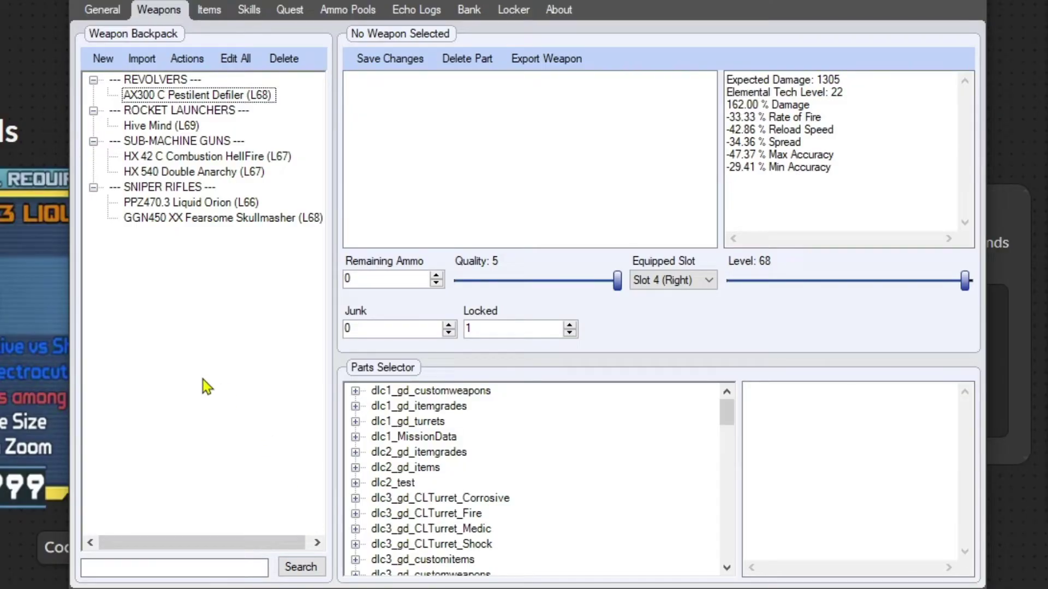
{"action": "left_click", "coordinate": [143, 60]}
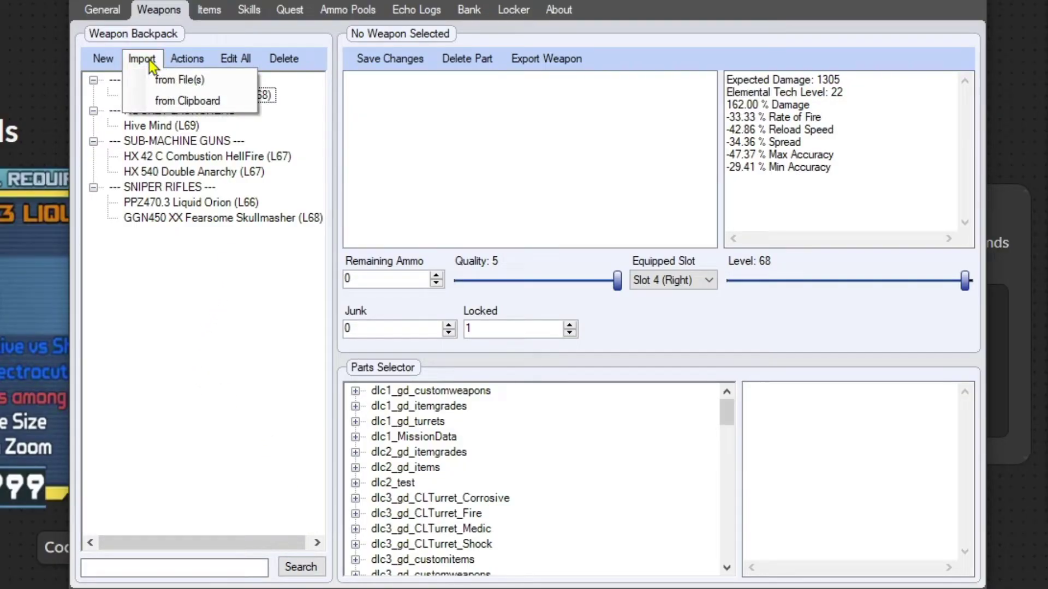
{"action": "left_click", "coordinate": [158, 102]}
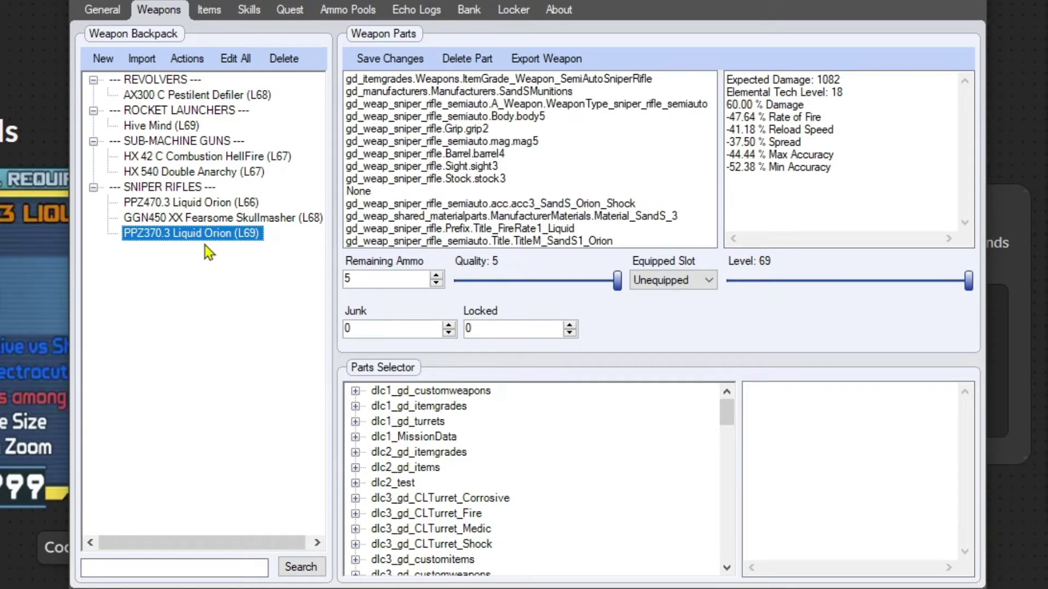
Step: Examine the parts list of the imported PPZ370.3 Liquid Orion, including its sight and stock
{"action": "scroll", "coordinate": [650, 492], "scroll_direction": "down", "scroll_amount": 5}
{"action": "scroll", "coordinate": [647, 471], "scroll_direction": "up", "scroll_amount": 5}
{"action": "left_click", "coordinate": [493, 177]}
{"action": "left_click", "coordinate": [493, 166]}
{"action": "left_click", "coordinate": [514, 185]}
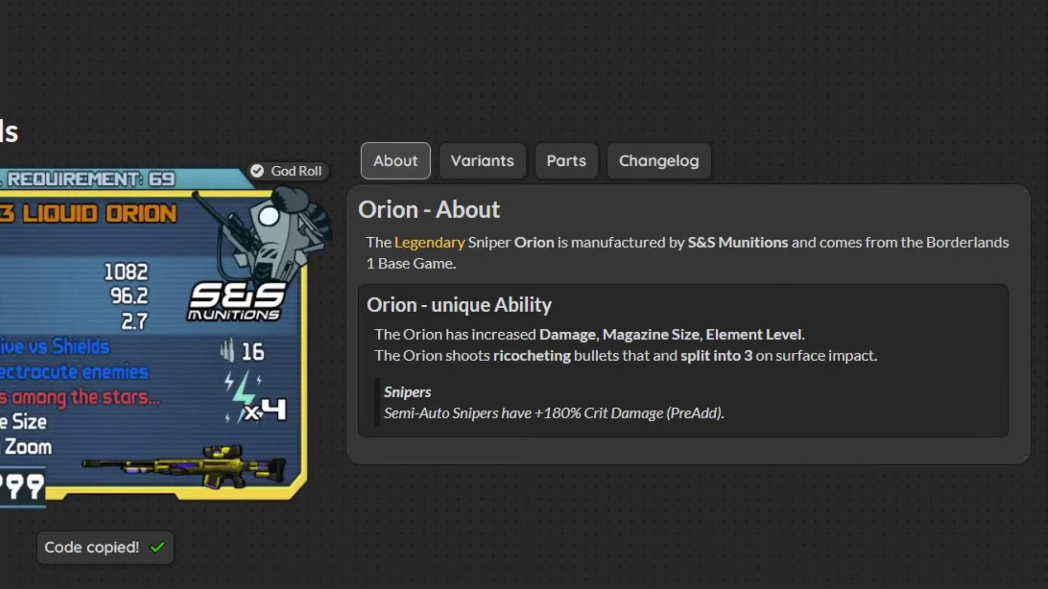
Step: Switch to the Orion page on Lootlemon and read the stat effects of its barrel parts, including Barrel_1 and Barrel_2
{"action": "left_click", "coordinate": [580, 164]}
{"action": "scroll", "coordinate": [682, 245], "scroll_direction": "down", "scroll_amount": 3}
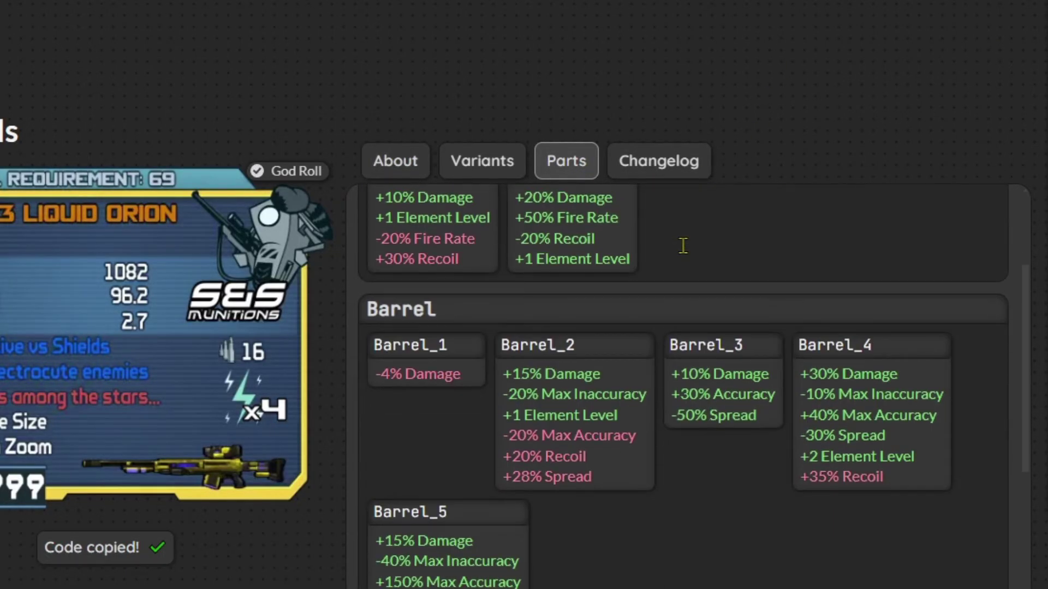
{"action": "left_click_drag", "start_coordinate": [462, 372], "coordinate": [384, 375]}
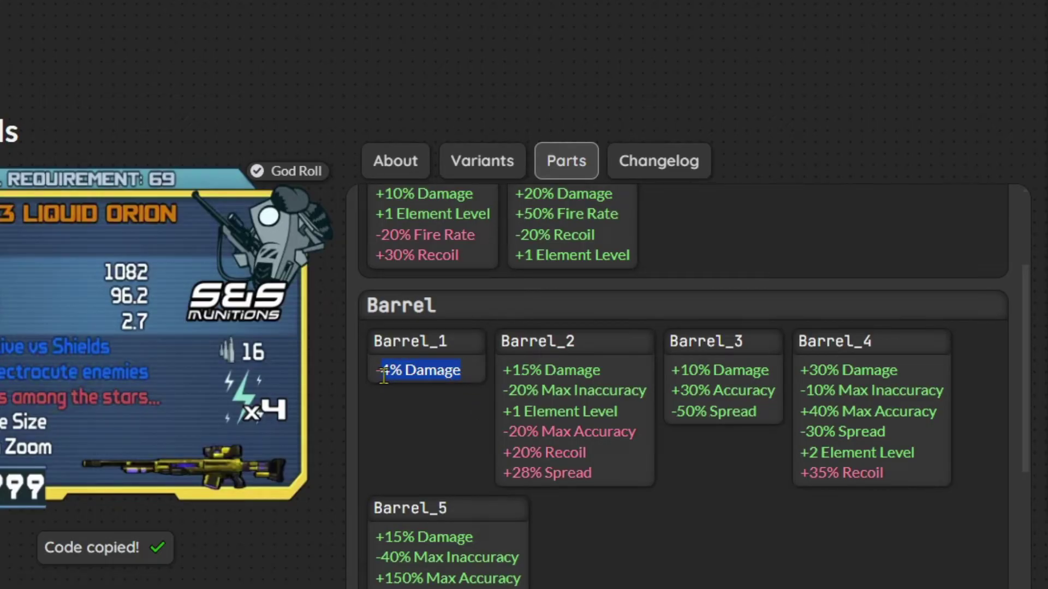
{"action": "left_click", "coordinate": [416, 400]}
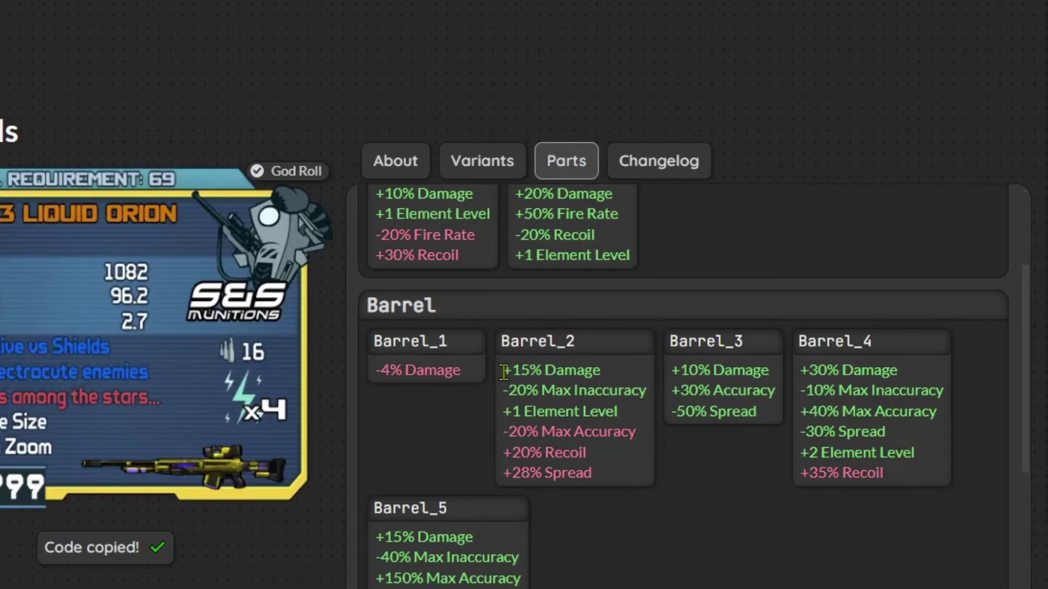
{"action": "left_click_drag", "start_coordinate": [504, 372], "coordinate": [603, 475]}
{"action": "left_click", "coordinate": [610, 472]}
Step: Return to WillowTree# and inspect the effects and alternatives of the Liquid Orion's barrel, grip and magazine parts
{"action": "key", "text": "alt+Tab"}
{"action": "left_click", "coordinate": [484, 157]}
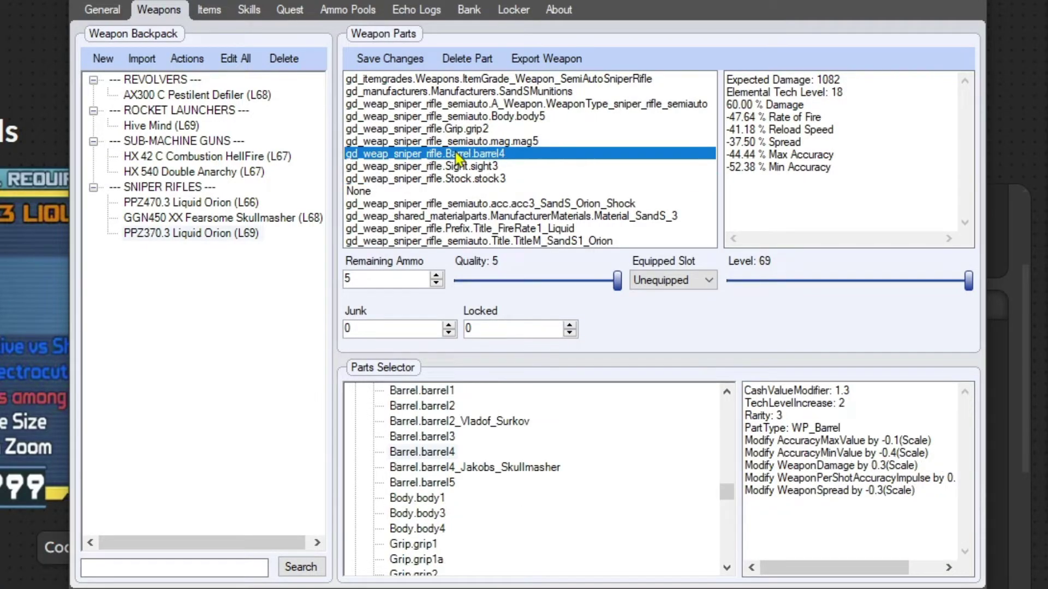
{"action": "scroll", "coordinate": [458, 478], "scroll_direction": "up", "scroll_amount": 2}
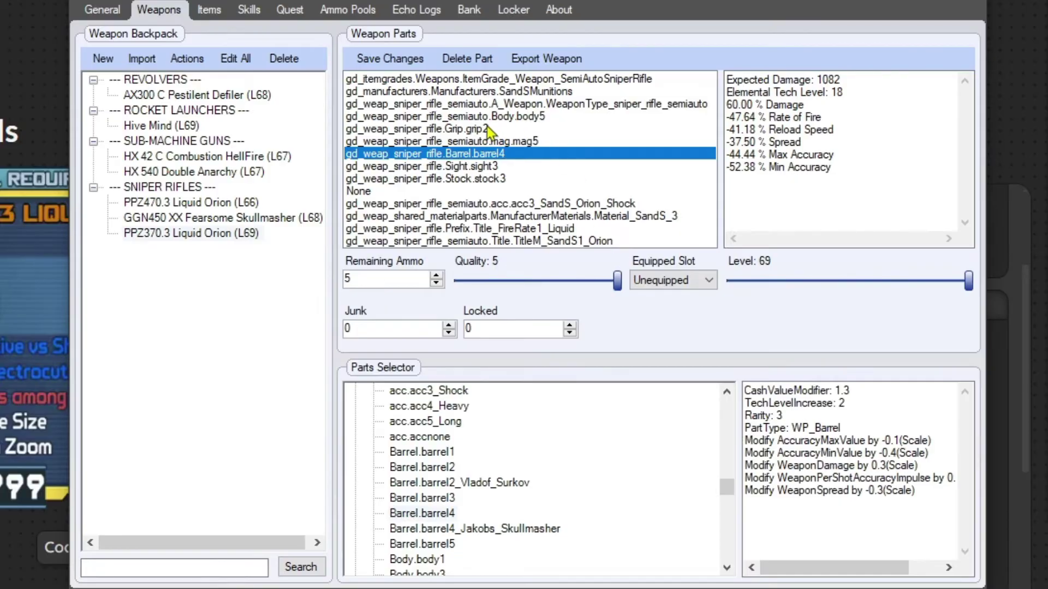
{"action": "left_click", "coordinate": [461, 130]}
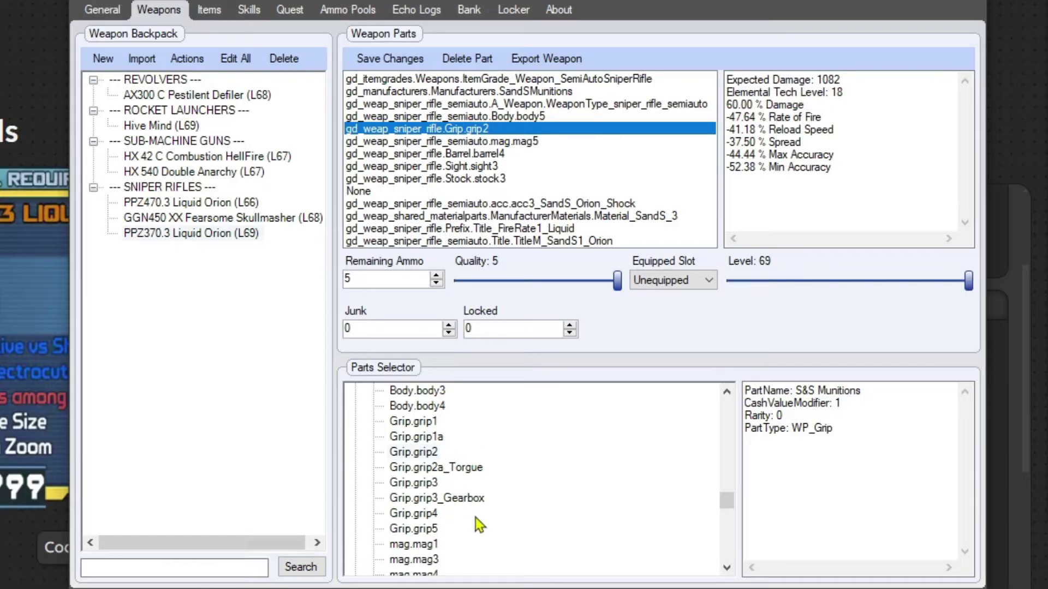
{"action": "left_click", "coordinate": [494, 142]}
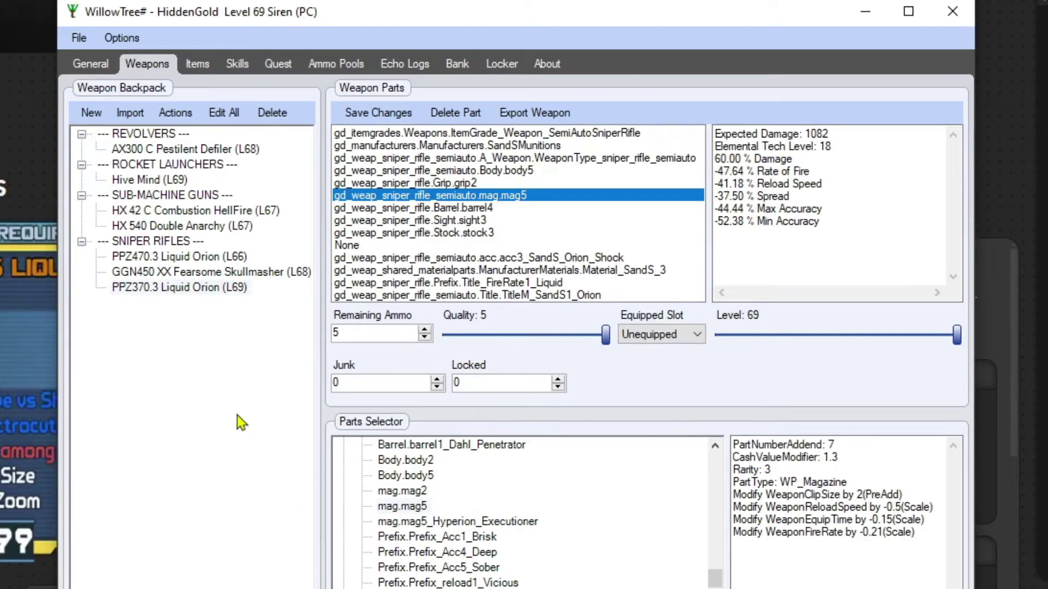
Step: Check the save options for the loaded Borderlands 1 save and close WillowTree#
{"action": "left_click", "coordinate": [80, 39]}
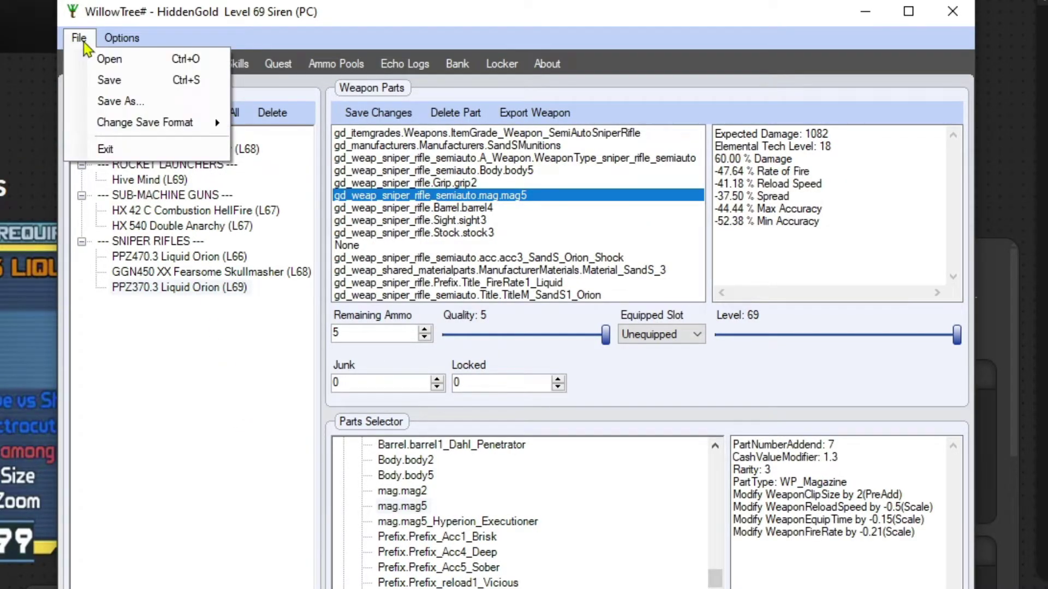
{"action": "left_click", "coordinate": [167, 290]}
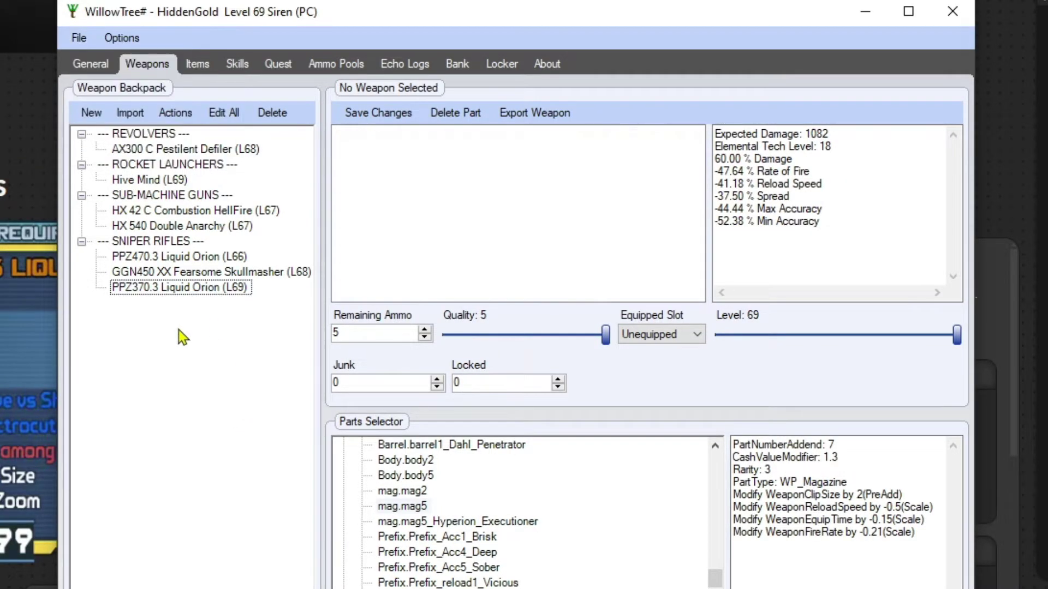
{"action": "left_click", "coordinate": [951, 12]}
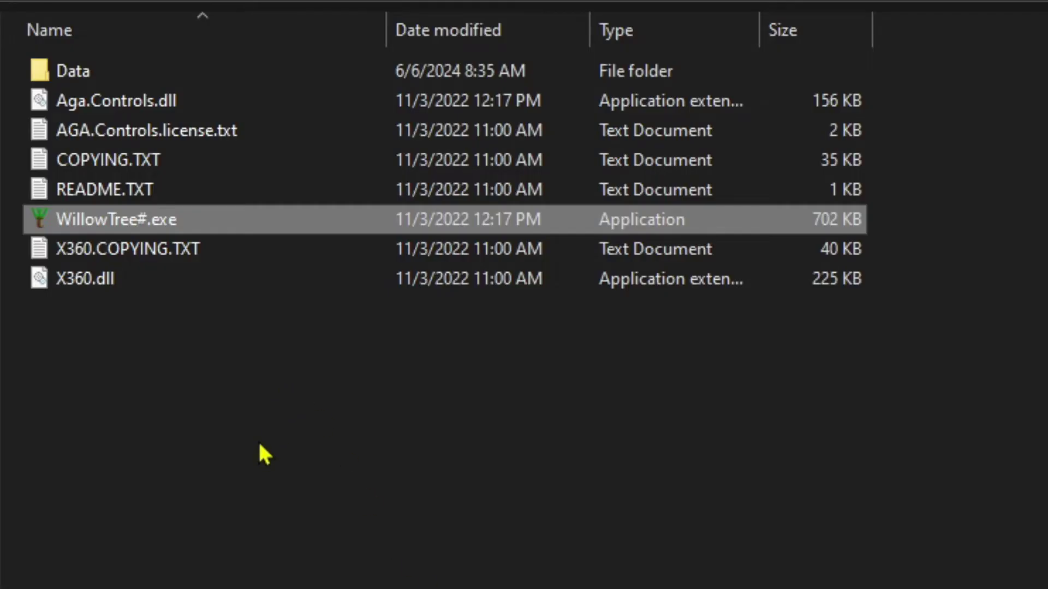
Step: Go to the Borderlands 2 Save Editor folder in File Explorer and launch Gibbed.Borderlands2.SaveEdit.exe
{"action": "key", "text": "alt+Up"}
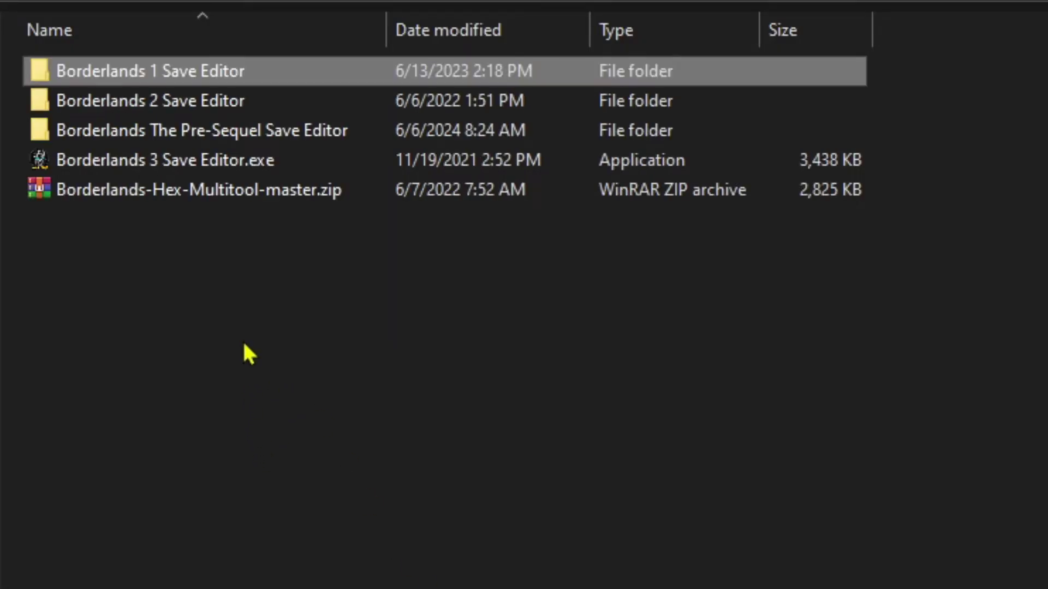
{"action": "left_click", "coordinate": [244, 344]}
{"action": "double_click", "coordinate": [180, 107]}
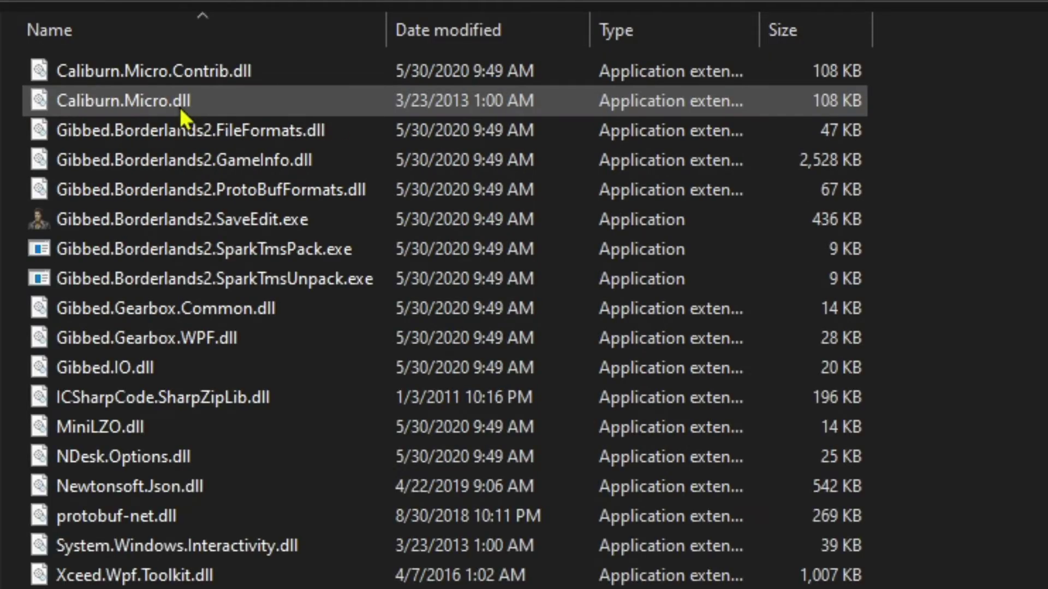
{"action": "left_click_drag", "start_coordinate": [734, 588], "coordinate": [486, 85]}
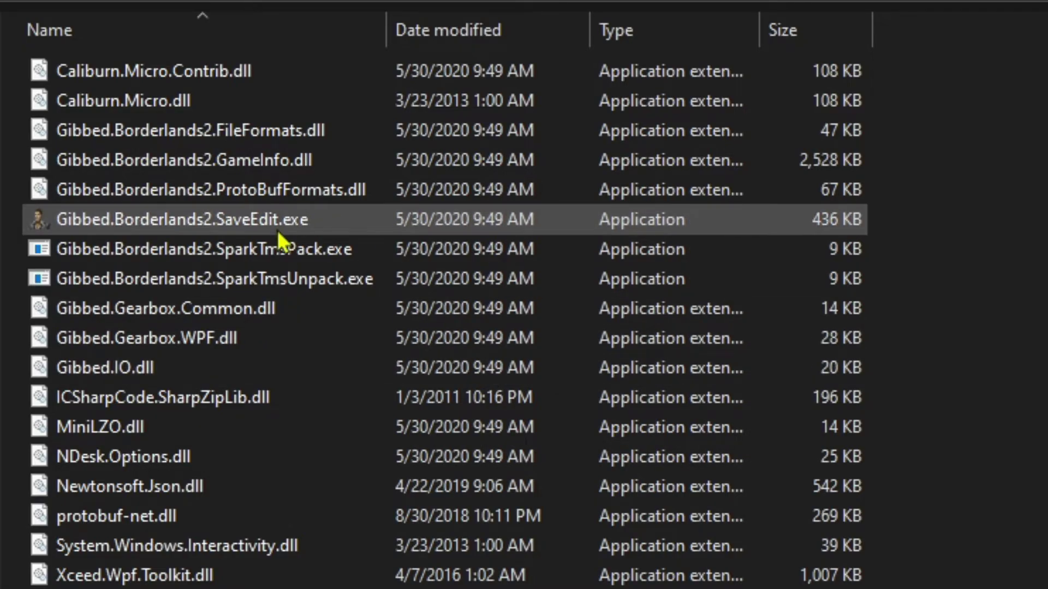
{"action": "double_click", "coordinate": [348, 219]}
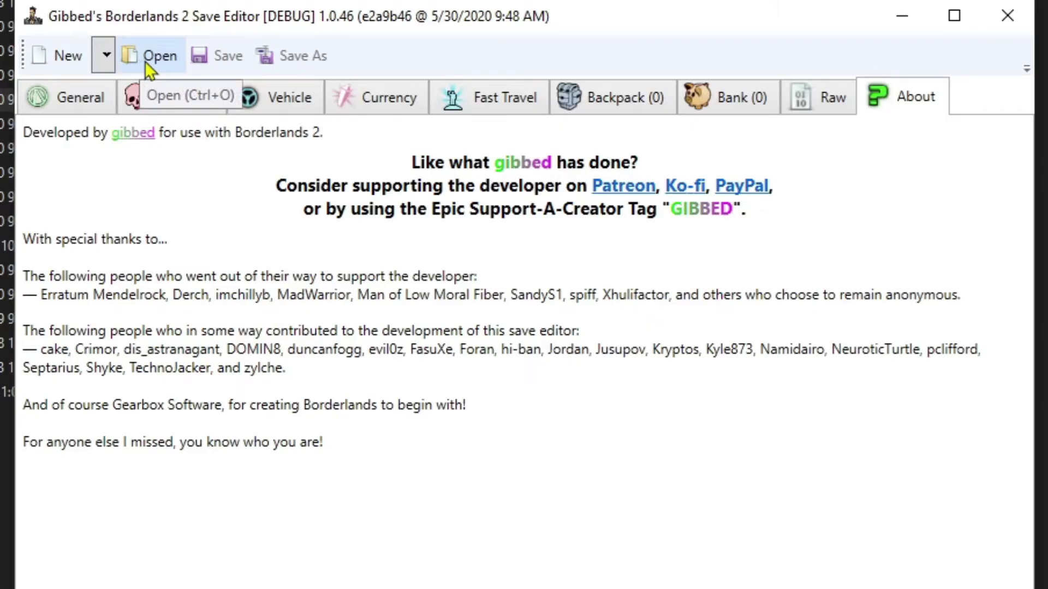
Step: Load Save0001.sav from the Borderlands 2 SaveData folder into the save editor
{"action": "left_click", "coordinate": [170, 66]}
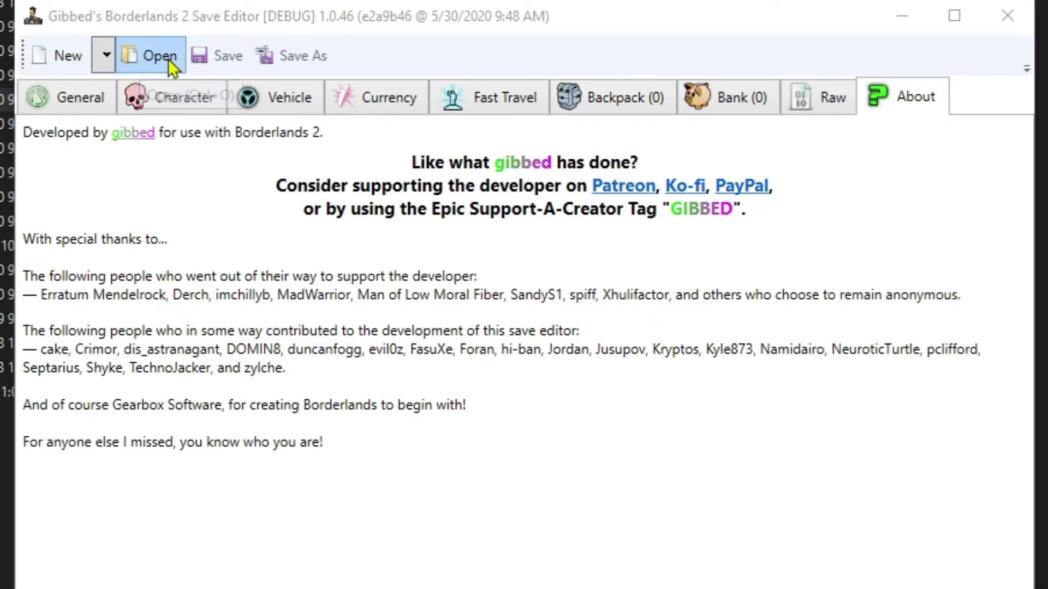
{"action": "scroll", "coordinate": [453, 289], "scroll_direction": "down", "scroll_amount": 1}
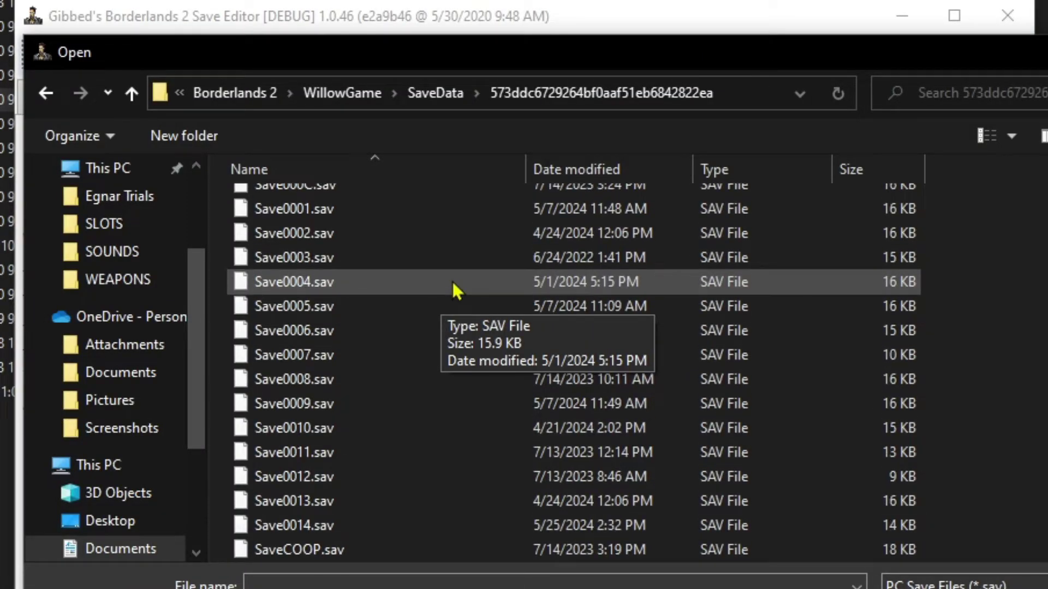
{"action": "scroll", "coordinate": [453, 289], "scroll_direction": "up", "scroll_amount": 1}
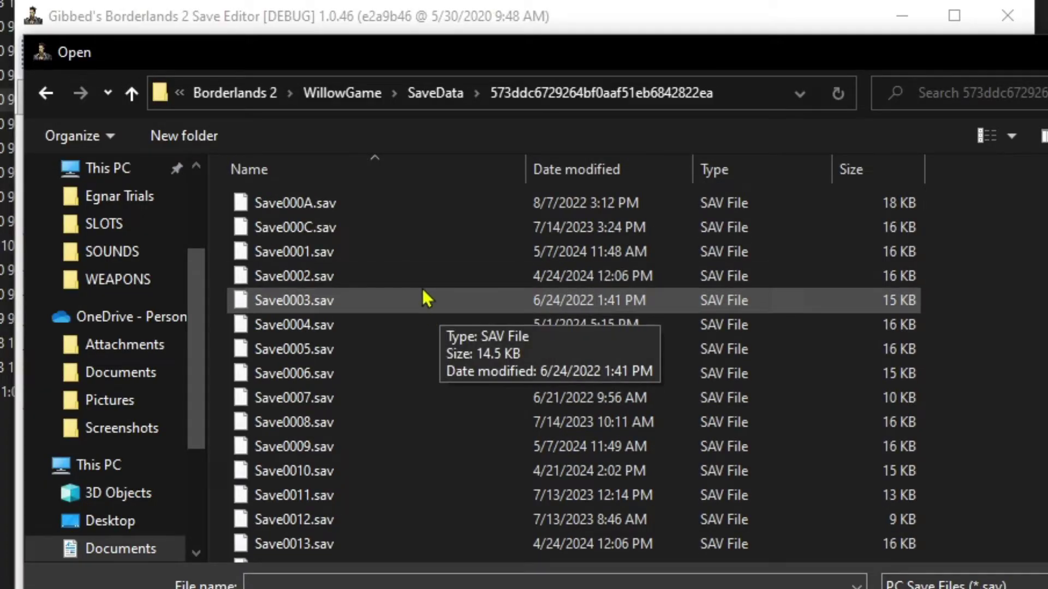
{"action": "double_click", "coordinate": [321, 252]}
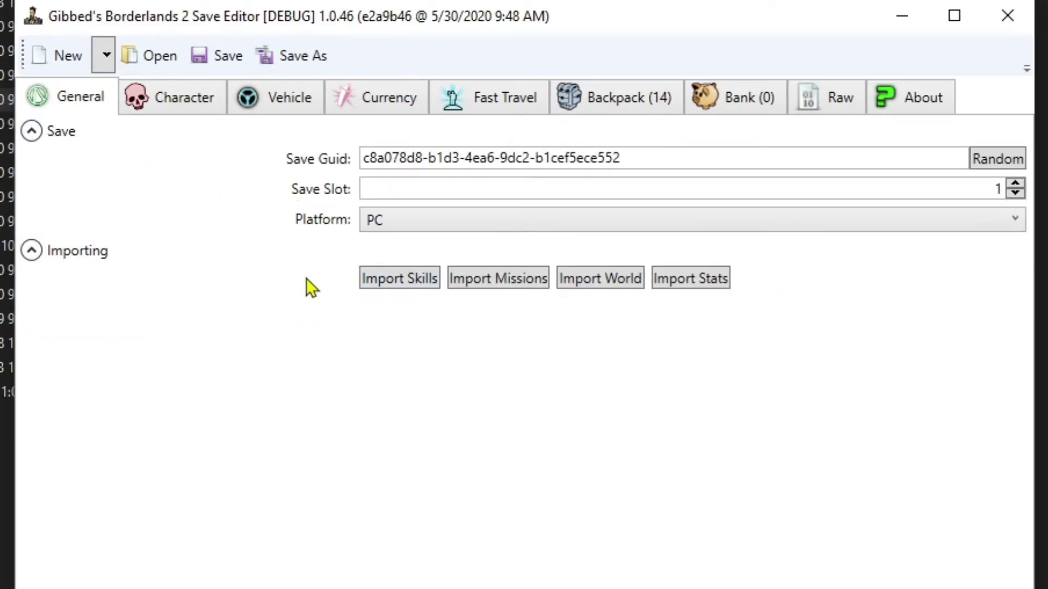
Step: Examine the character's class choices, experience level, overpower level, skill points, name and skin options
{"action": "left_click", "coordinate": [178, 107]}
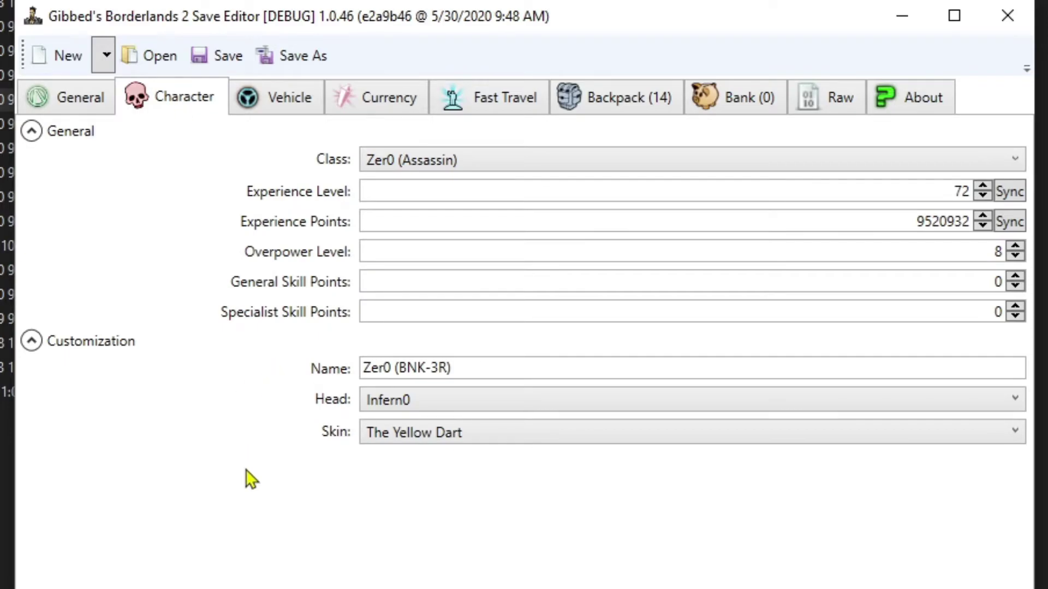
{"action": "left_click", "coordinate": [421, 161]}
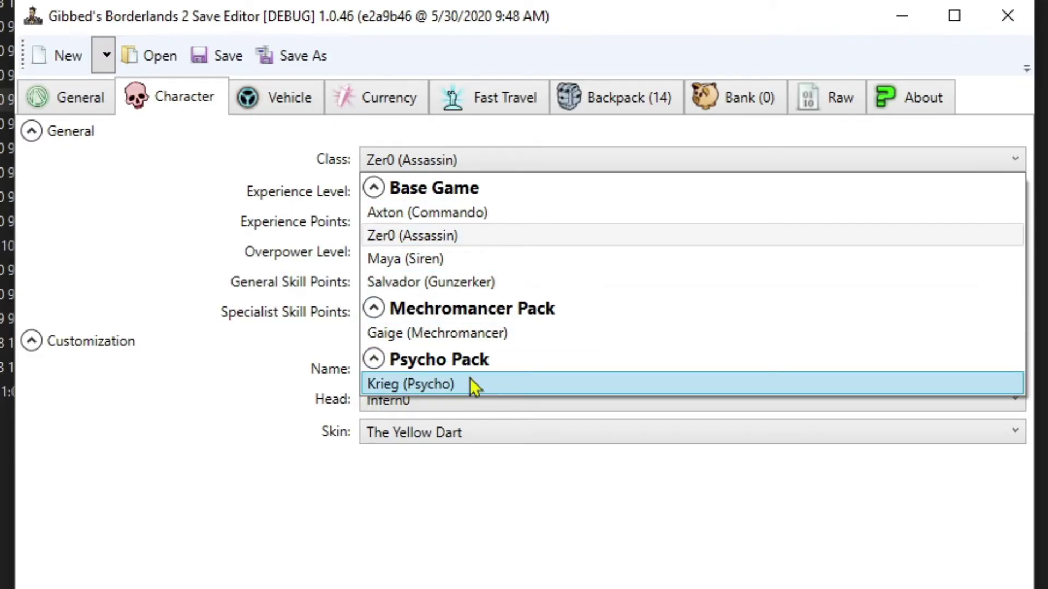
{"action": "left_click", "coordinate": [262, 442]}
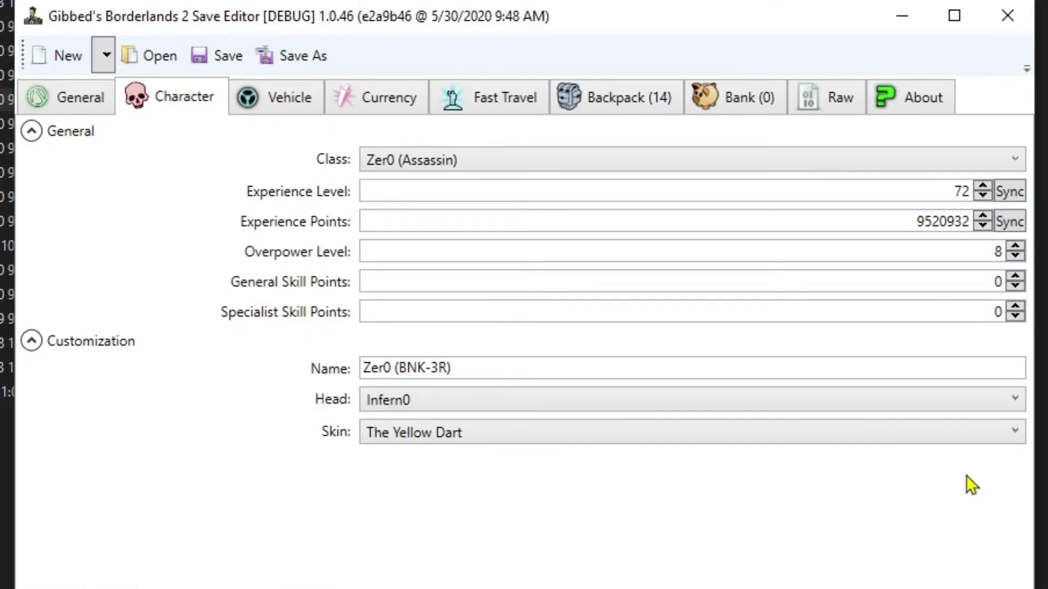
{"action": "left_click", "coordinate": [934, 191]}
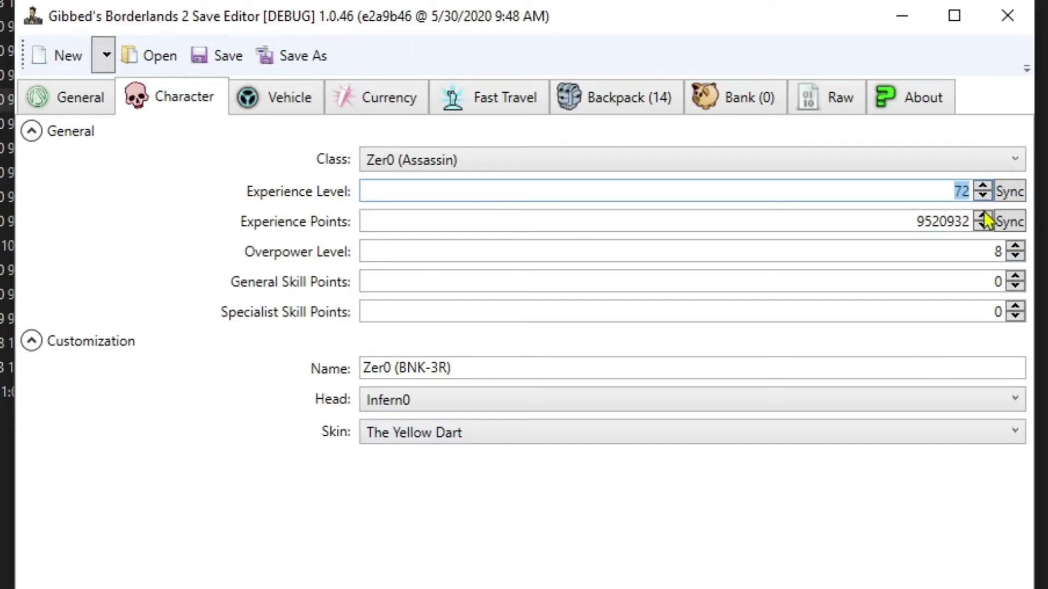
{"action": "left_click", "coordinate": [983, 246]}
{"action": "left_click", "coordinate": [947, 190]}
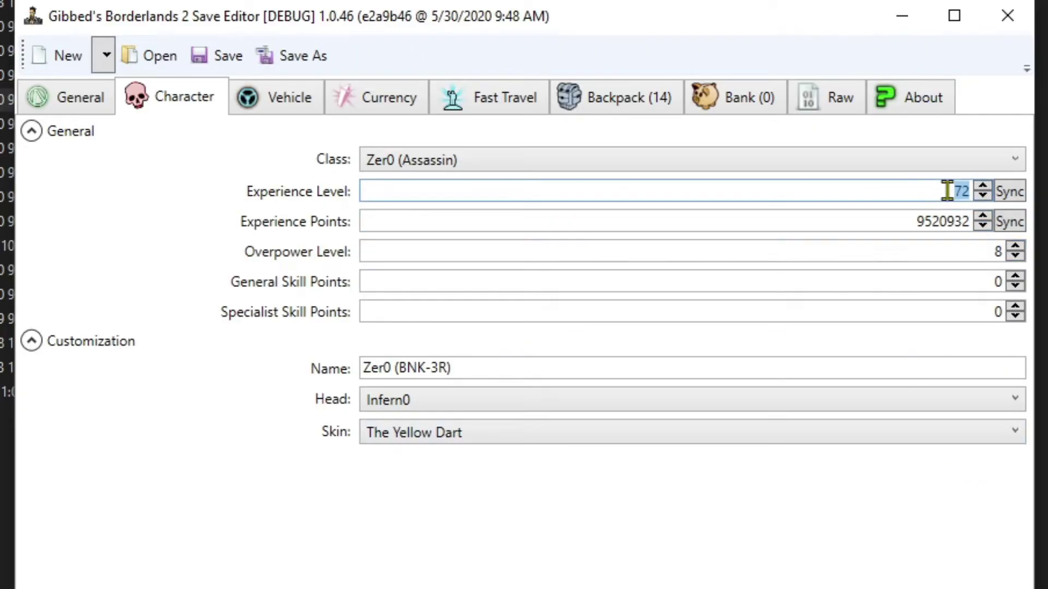
{"action": "left_click", "coordinate": [989, 252]}
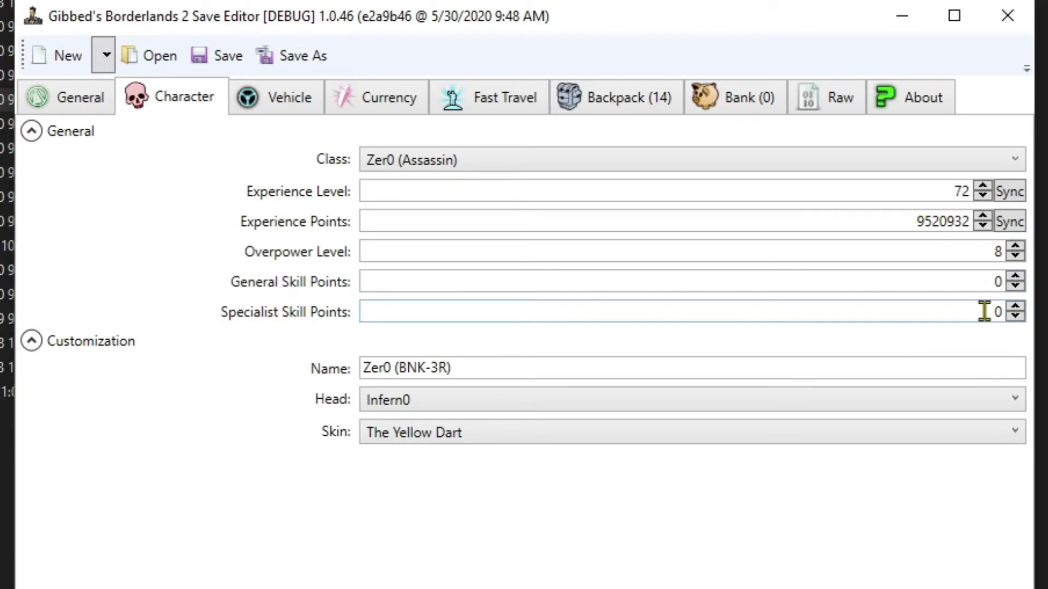
{"action": "left_click_drag", "start_coordinate": [470, 371], "coordinate": [342, 384]}
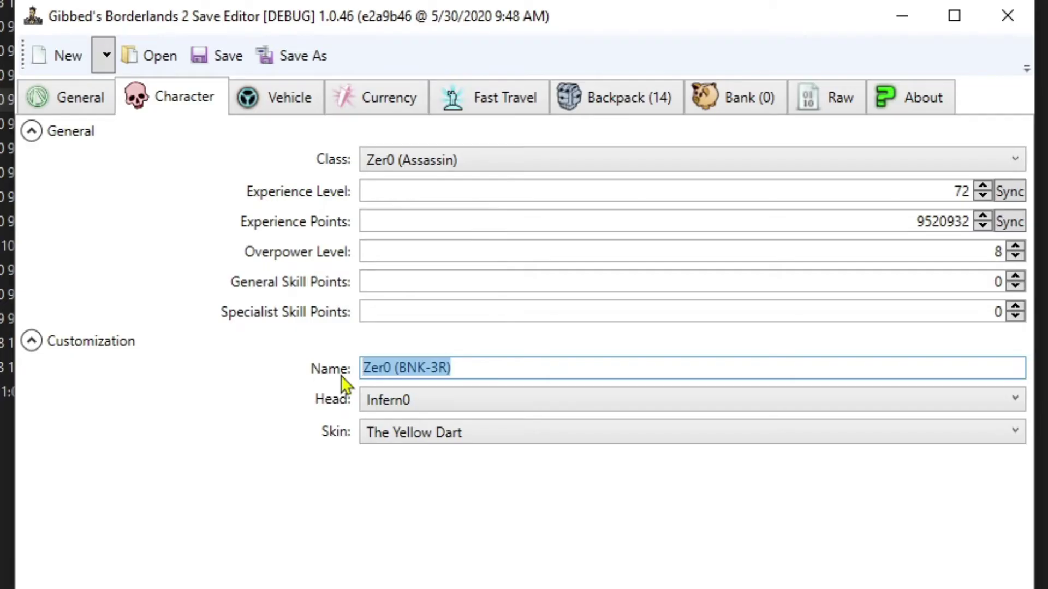
{"action": "left_click", "coordinate": [342, 385]}
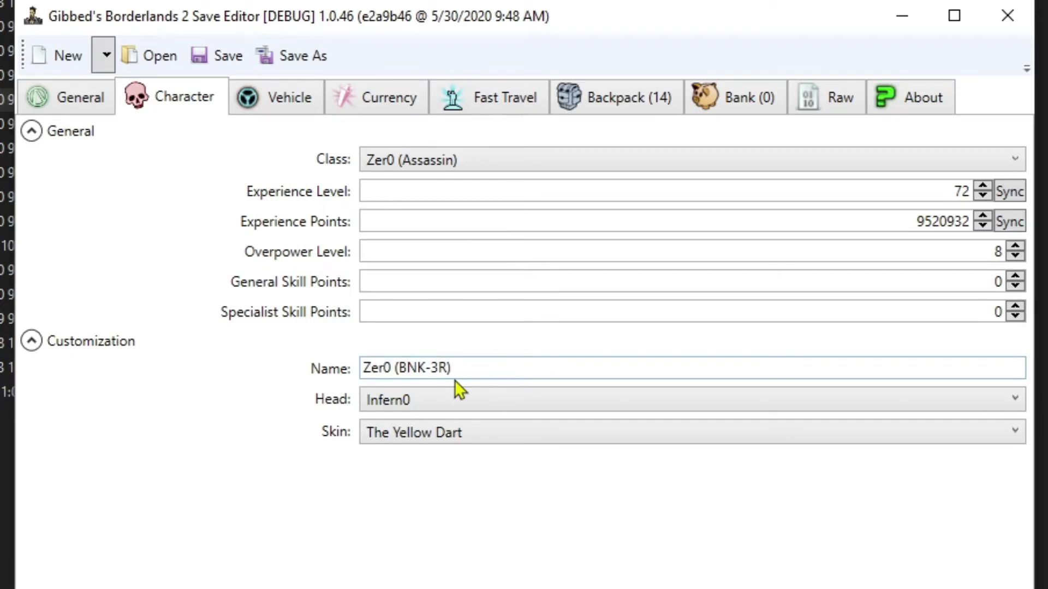
{"action": "left_click", "coordinate": [402, 434]}
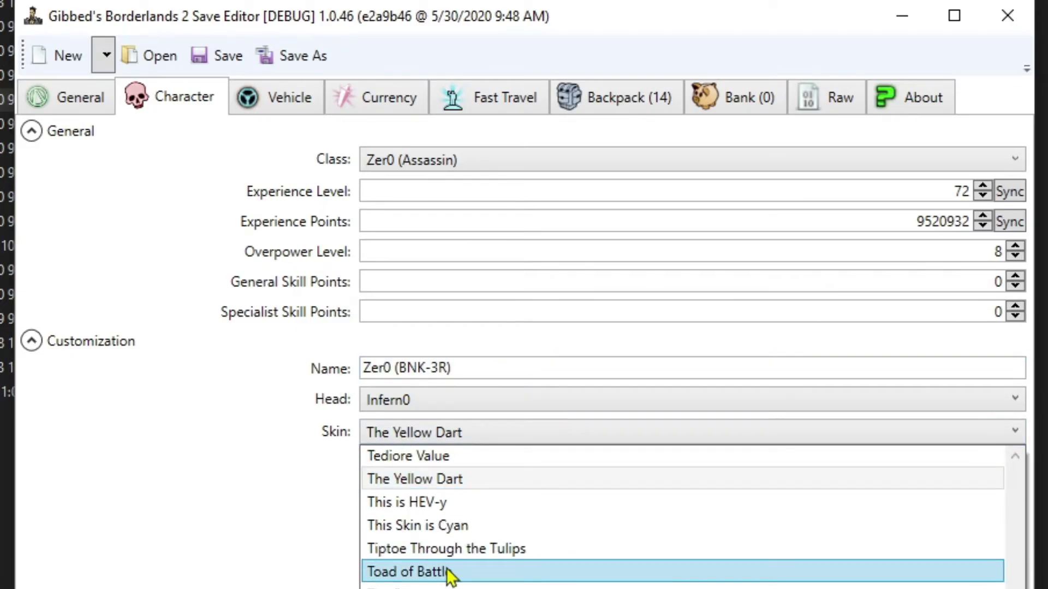
{"action": "left_click", "coordinate": [401, 435]}
Step: View the save's vehicle skin settings and its currency amounts
{"action": "left_click", "coordinate": [274, 108]}
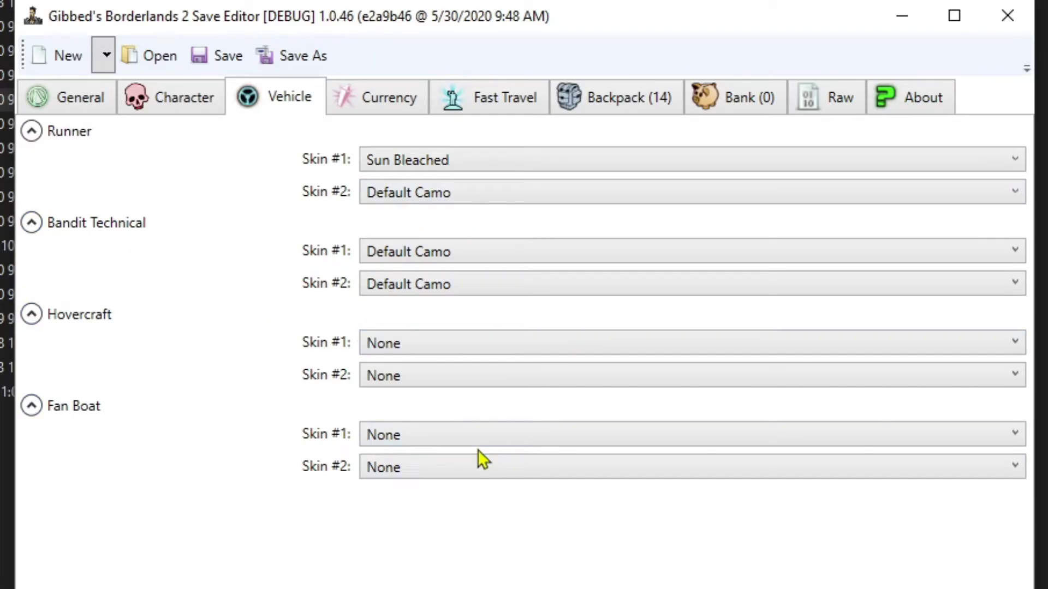
{"action": "left_click", "coordinate": [365, 104]}
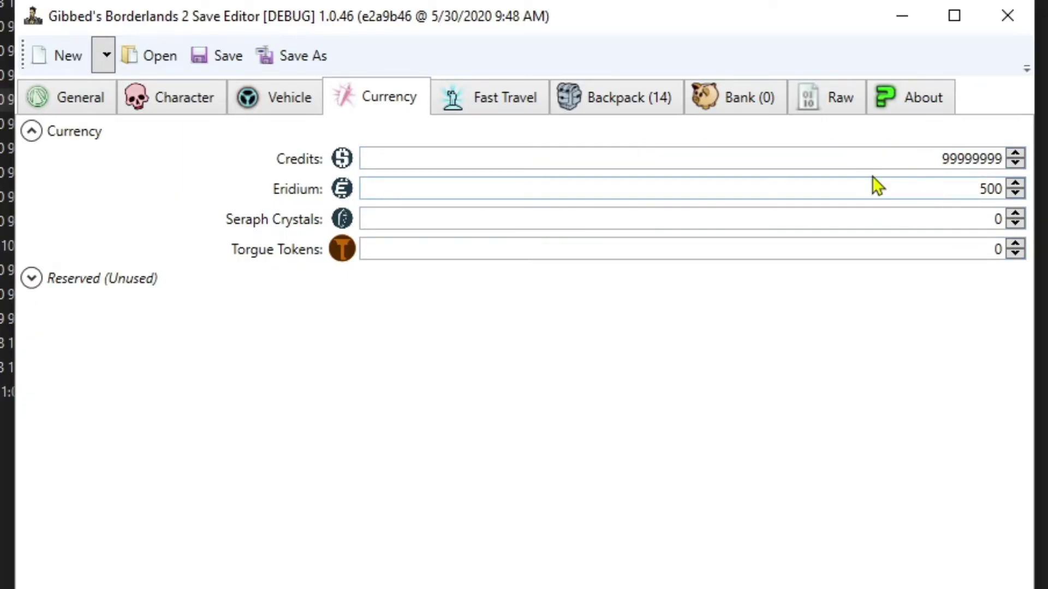
Step: Examine the reserved currency fields and the visited fast travel teleporters for the base game and its add-ons
{"action": "left_click", "coordinate": [31, 278]}
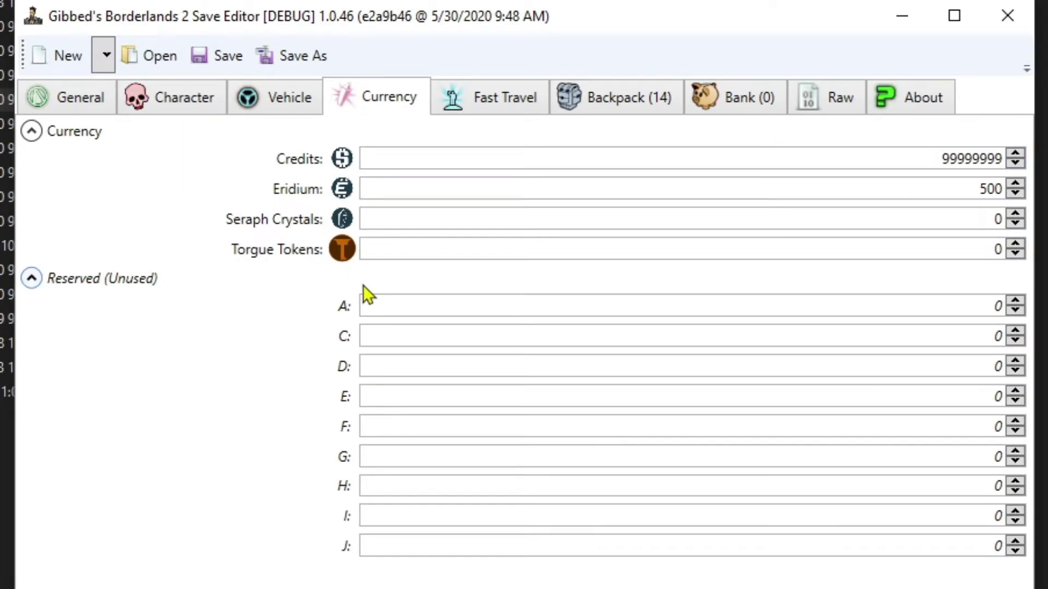
{"action": "left_click", "coordinate": [31, 279]}
{"action": "left_click", "coordinate": [507, 109]}
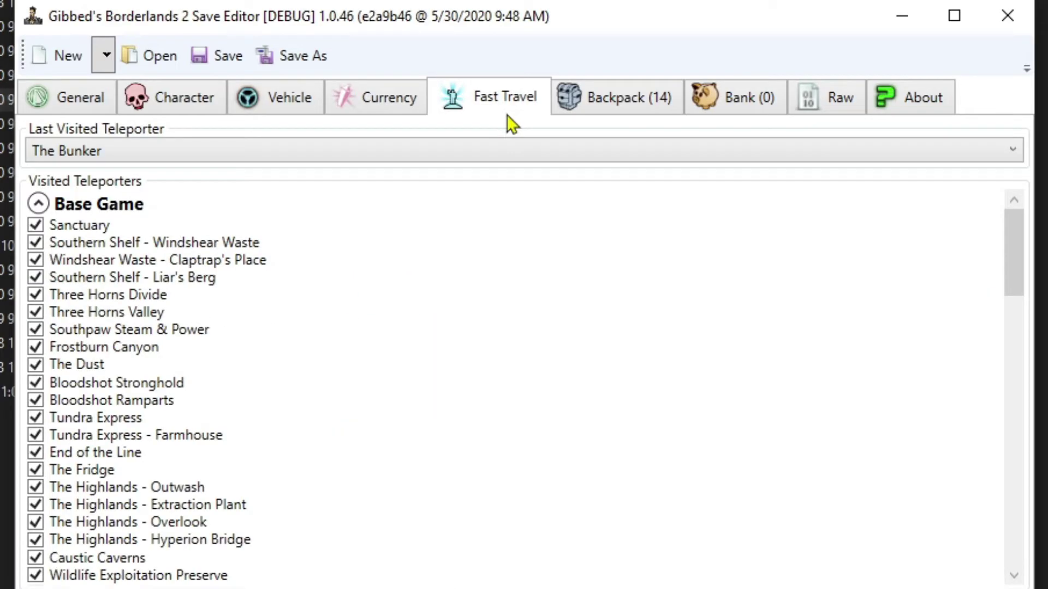
{"action": "scroll", "coordinate": [634, 314], "scroll_direction": "down", "scroll_amount": 4}
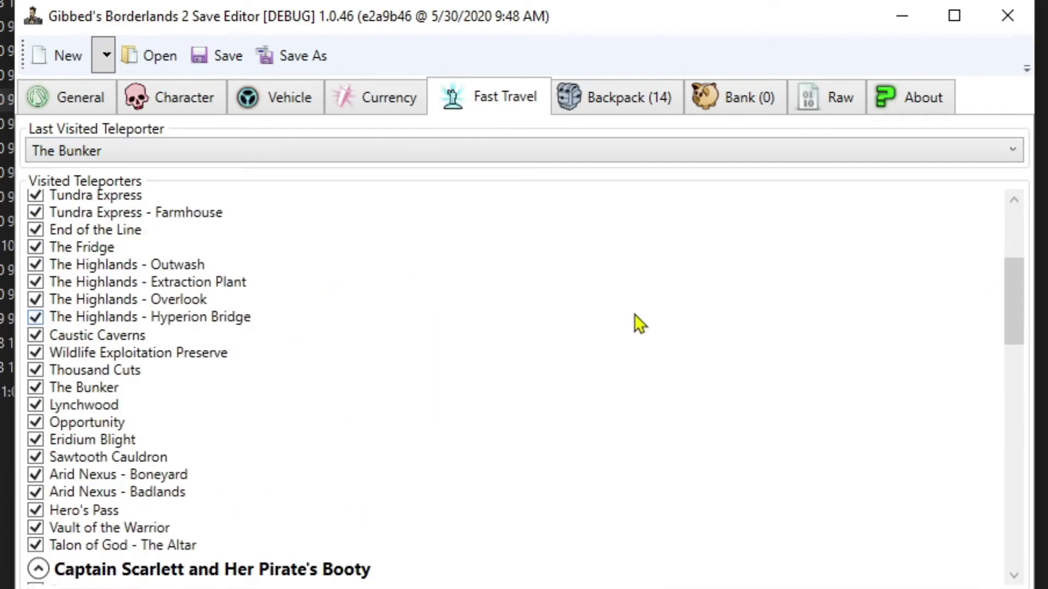
{"action": "scroll", "coordinate": [634, 313], "scroll_direction": "up", "scroll_amount": 4}
{"action": "scroll", "coordinate": [634, 313], "scroll_direction": "down", "scroll_amount": 8}
{"action": "scroll", "coordinate": [634, 314], "scroll_direction": "down", "scroll_amount": 15}
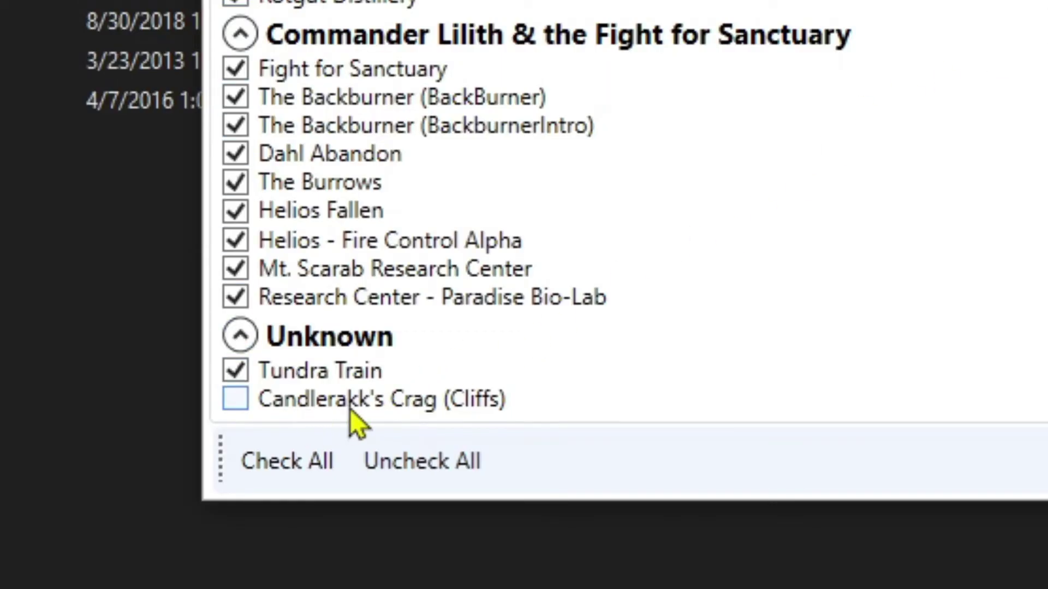
{"action": "scroll", "coordinate": [269, 250], "scroll_direction": "up", "scroll_amount": 15}
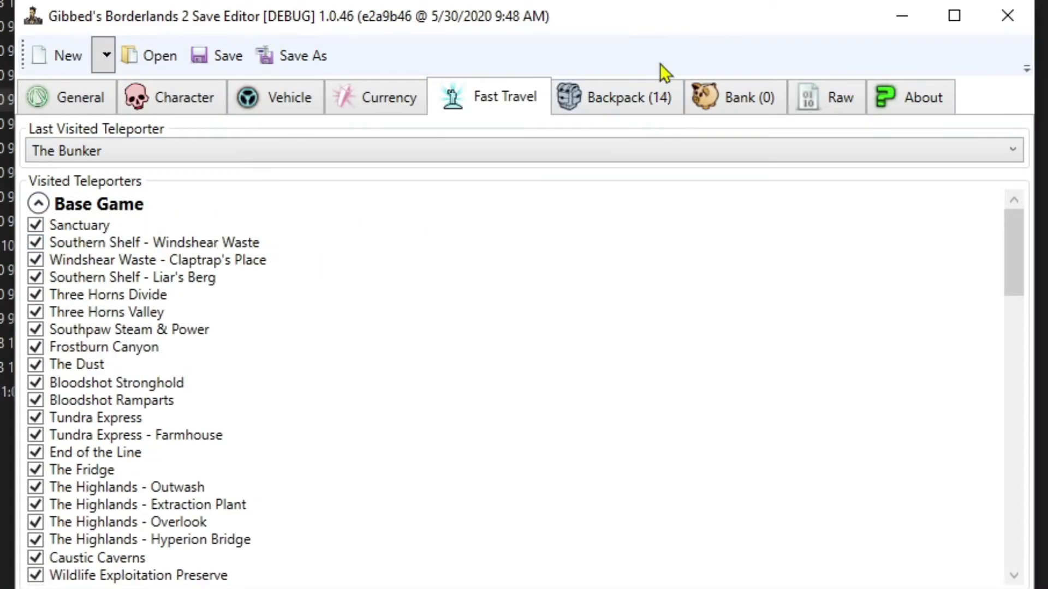
Step: Show the save's backpack, then switch to Lootlemon in the browser and find the Borderlands 2 weapon Slagga
{"action": "left_click", "coordinate": [626, 102]}
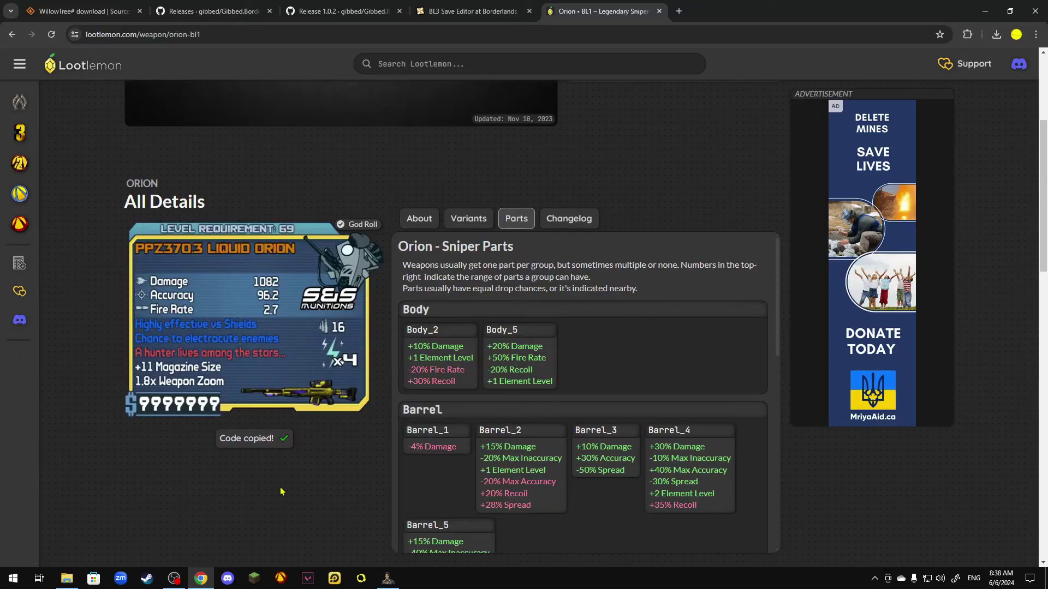
{"action": "scroll", "coordinate": [349, 349], "scroll_direction": "up", "scroll_amount": 4}
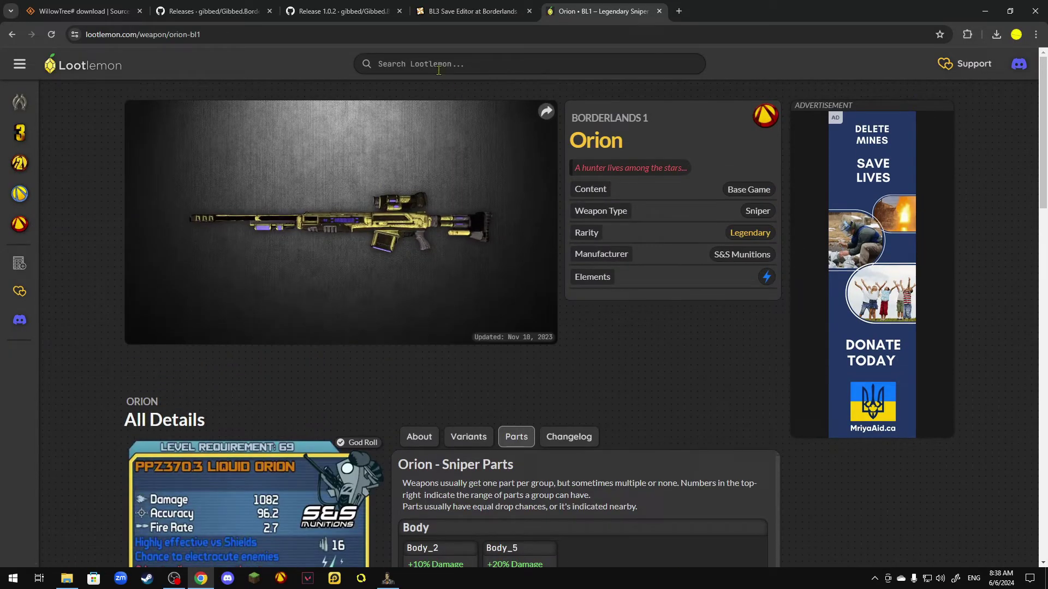
{"action": "left_click", "coordinate": [438, 68]}
{"action": "type", "text": "slagga"}
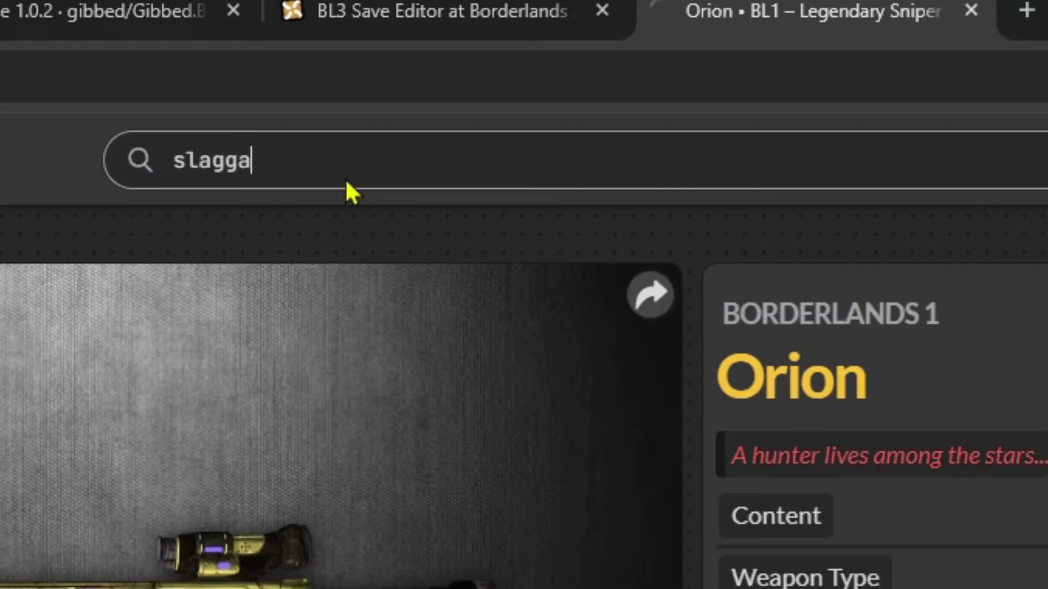
{"action": "key", "text": "Return"}
{"action": "left_click", "coordinate": [402, 287]}
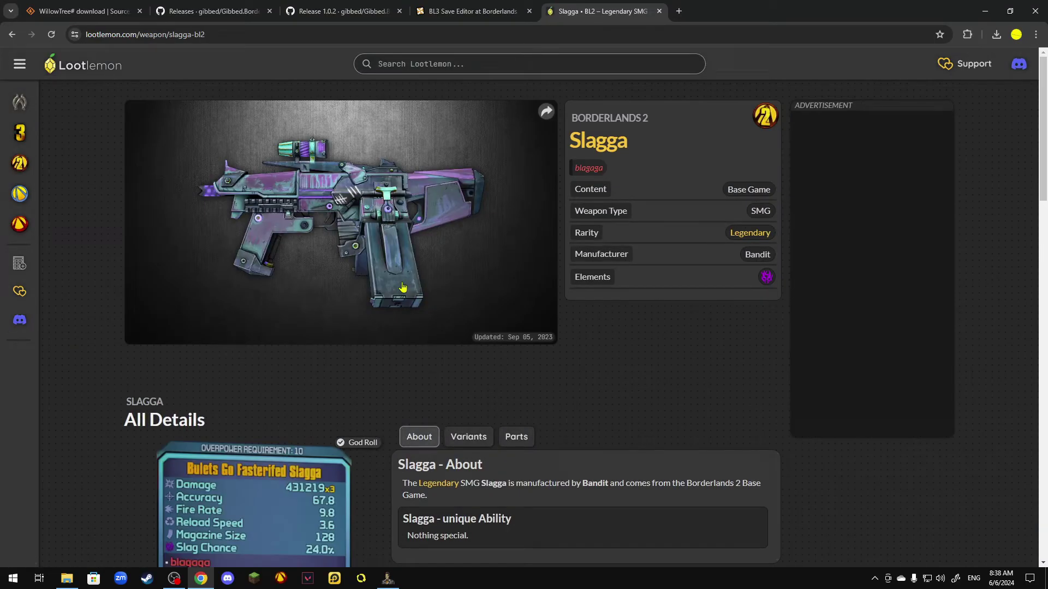
Step: Copy the Slagga's god roll code from Lootlemon and import it into the backpack in Gibbed's save editor
{"action": "scroll", "coordinate": [402, 287], "scroll_direction": "down", "scroll_amount": 6}
{"action": "left_click", "coordinate": [248, 352]}
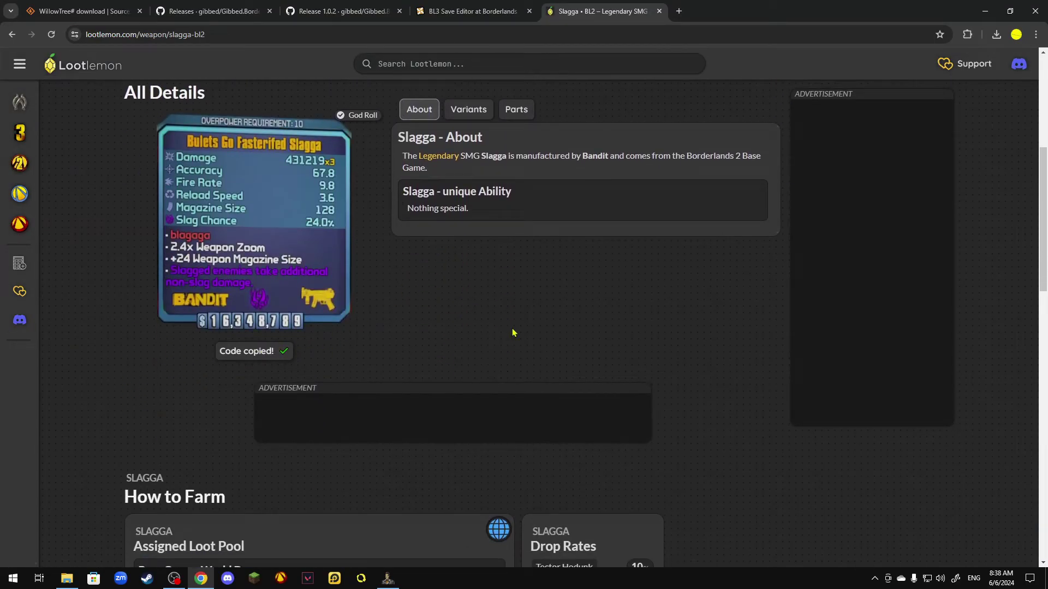
{"action": "key", "text": "alt+Tab"}
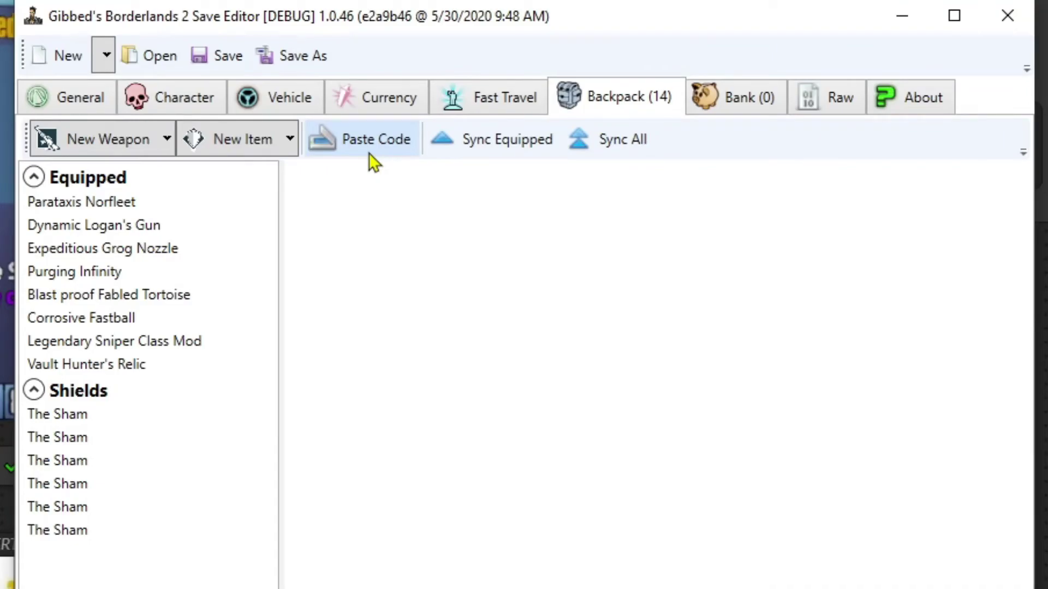
{"action": "left_click", "coordinate": [367, 150]}
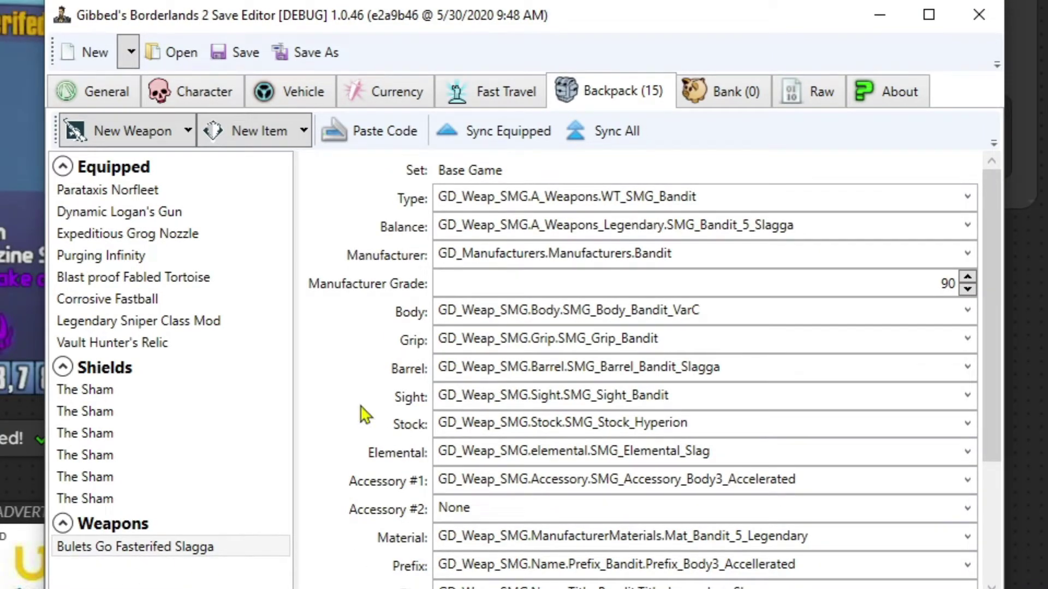
Step: Look through the imported Slagga's part settings and the weapon types available for it
{"action": "scroll", "coordinate": [364, 416], "scroll_direction": "down", "scroll_amount": 3}
{"action": "scroll", "coordinate": [364, 415], "scroll_direction": "up", "scroll_amount": 3}
{"action": "left_click", "coordinate": [967, 197]}
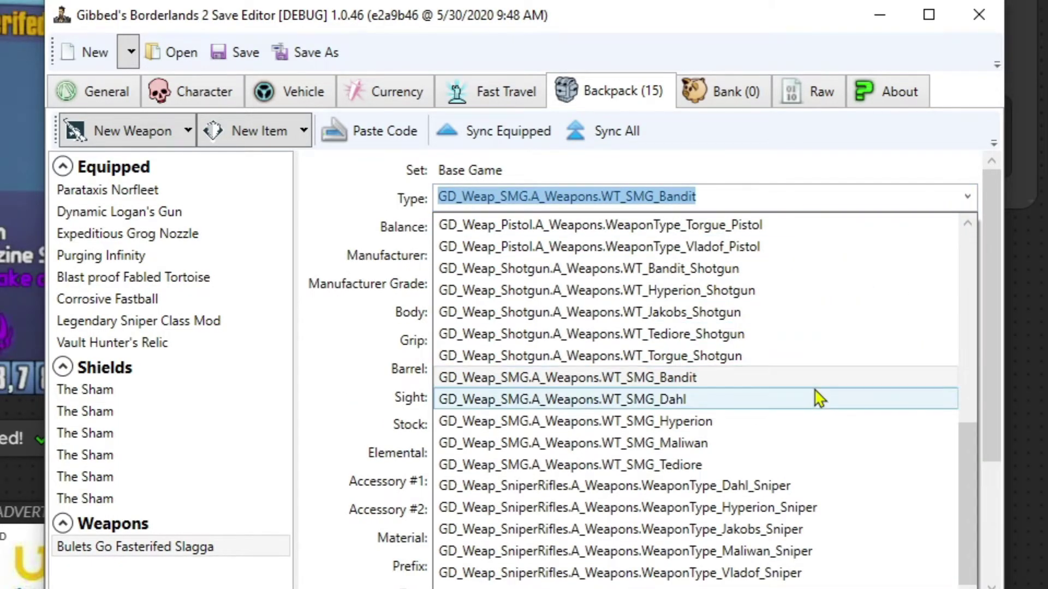
{"action": "scroll", "coordinate": [819, 393], "scroll_direction": "up", "scroll_amount": 5}
{"action": "scroll", "coordinate": [822, 389], "scroll_direction": "down", "scroll_amount": 5}
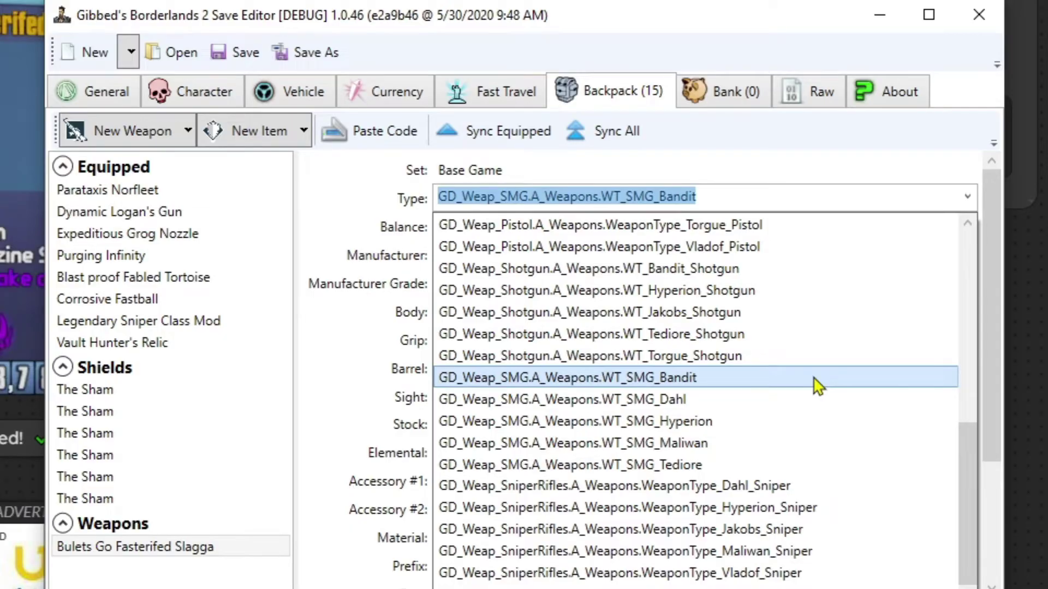
{"action": "left_click", "coordinate": [341, 333]}
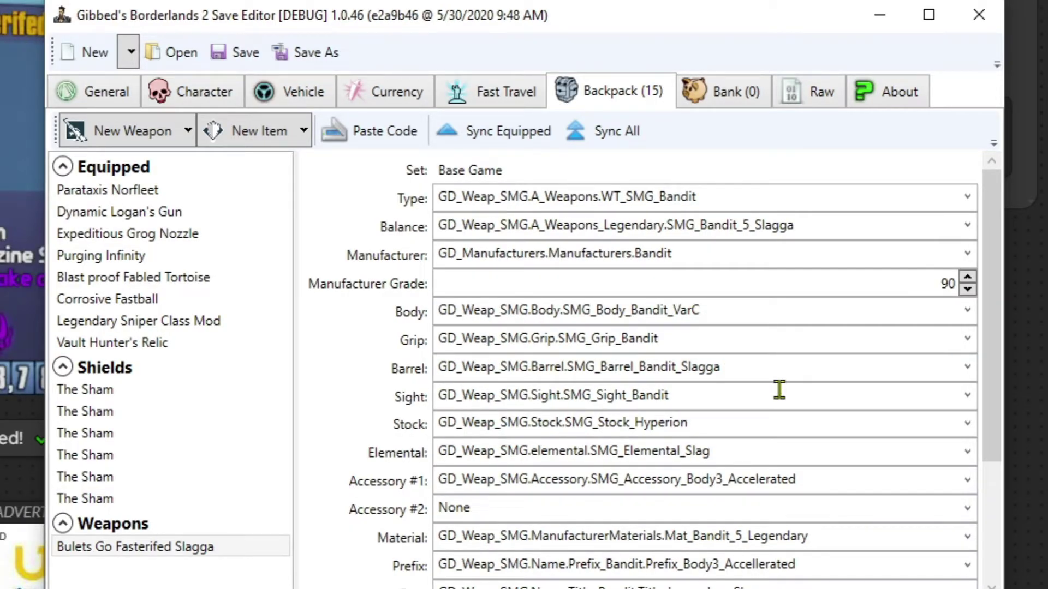
Step: View the Slagga's available barrel, stock, sight and body options without changing them, and check its remaining properties
{"action": "left_click", "coordinate": [968, 368]}
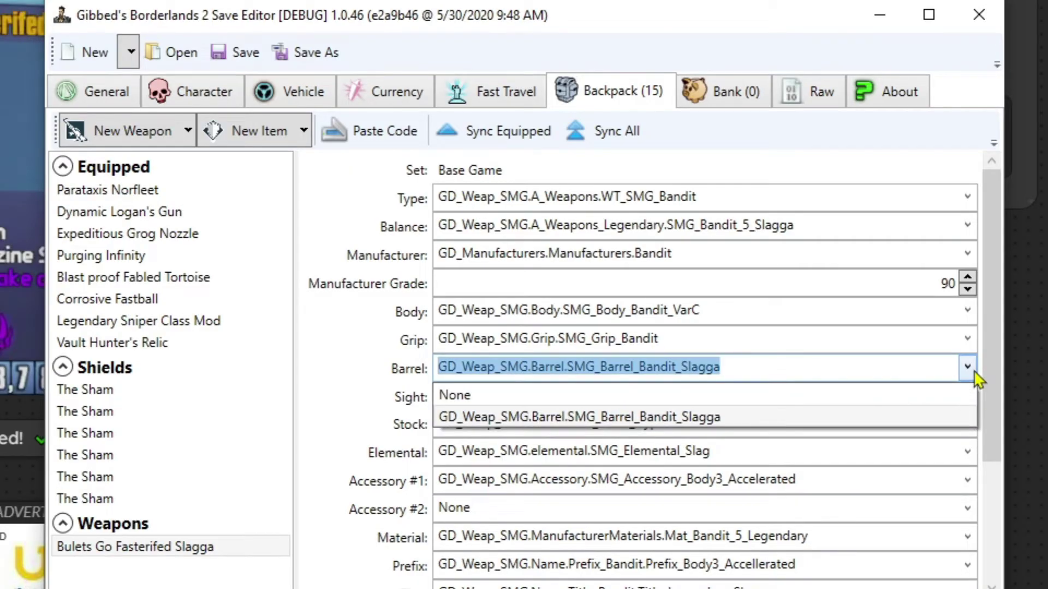
{"action": "left_click", "coordinate": [968, 367]}
{"action": "left_click", "coordinate": [968, 423]}
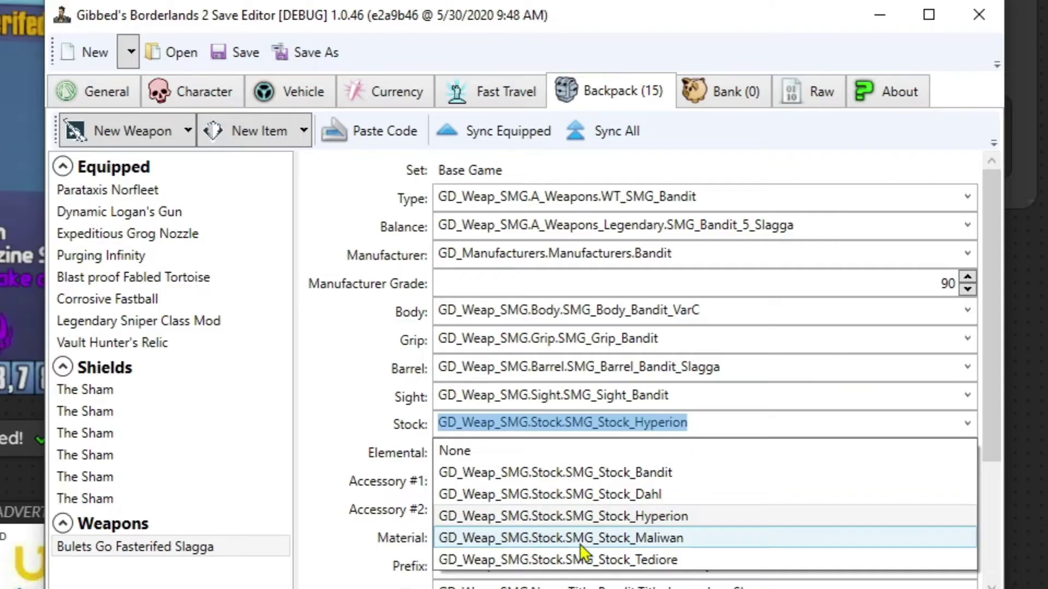
{"action": "left_click", "coordinate": [709, 421]}
{"action": "left_click", "coordinate": [968, 397]}
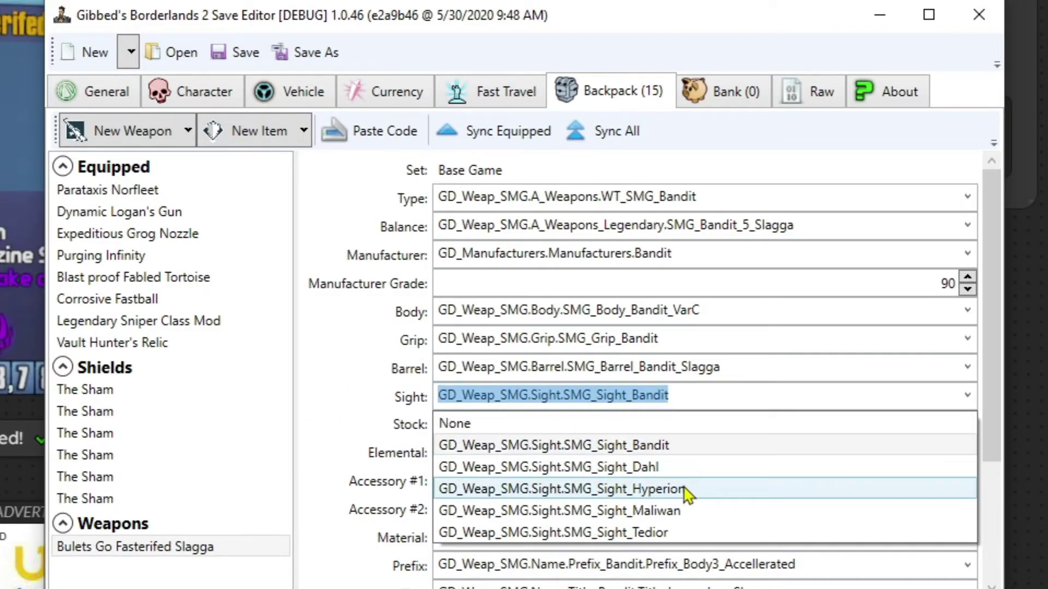
{"action": "left_click", "coordinate": [323, 381]}
{"action": "left_click", "coordinate": [968, 310]}
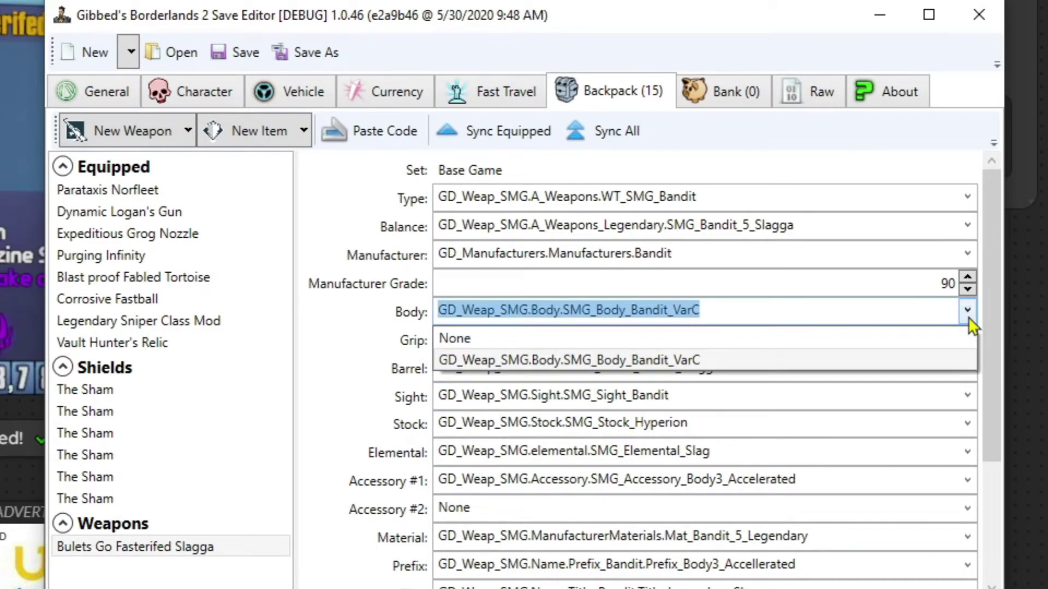
{"action": "left_click", "coordinate": [673, 362]}
{"action": "scroll", "coordinate": [360, 340], "scroll_direction": "down", "scroll_amount": 3}
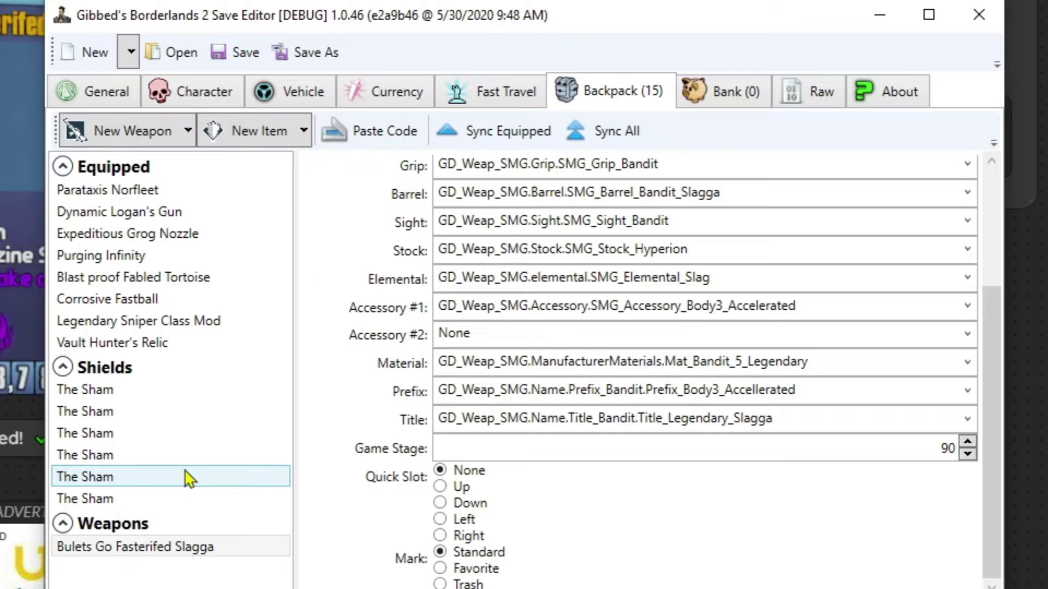
Step: Try to give the Slagga the custom title "hiddengold's gun"
{"action": "left_click", "coordinate": [135, 397]}
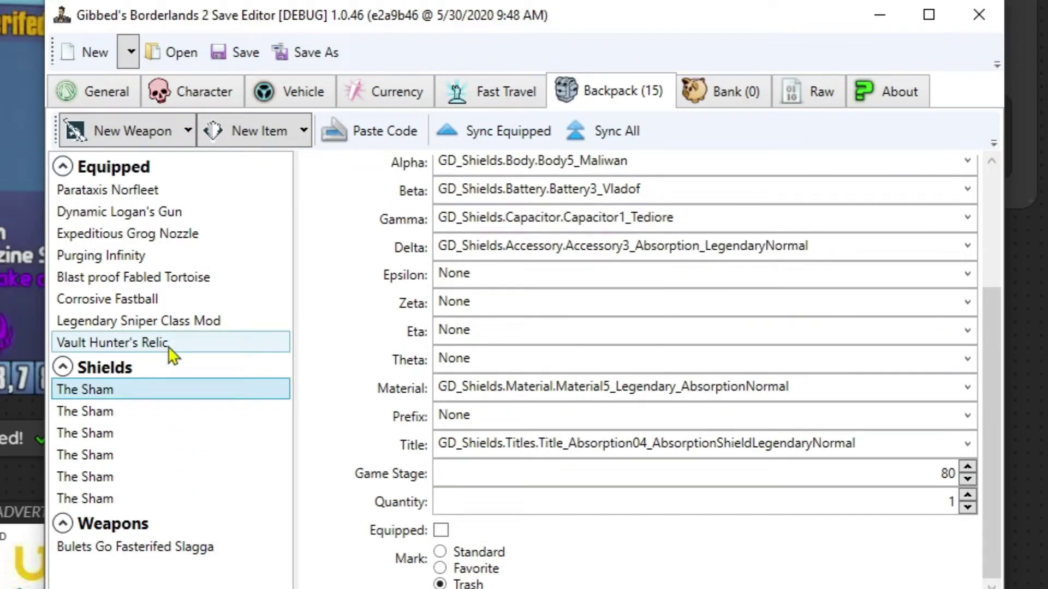
{"action": "left_click", "coordinate": [224, 546]}
{"action": "left_click", "coordinate": [638, 420]}
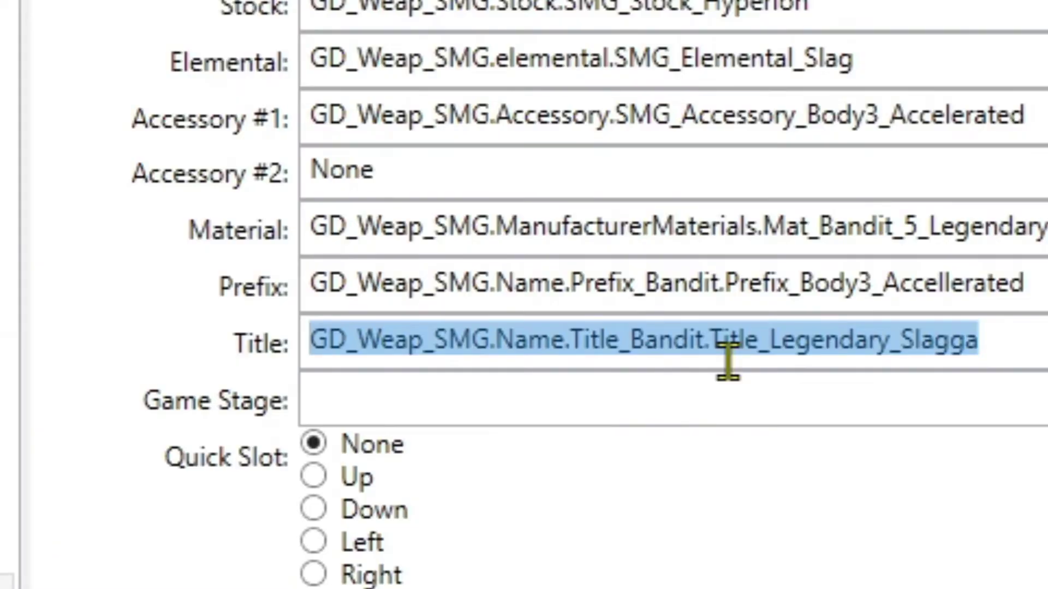
{"action": "type", "text": "hidd"}
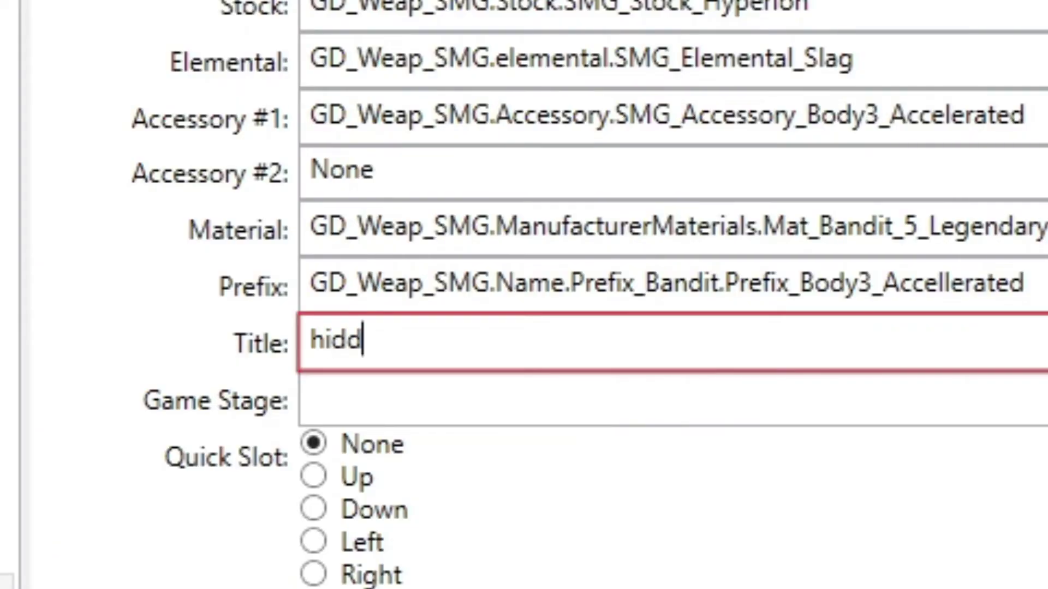
{"action": "type", "text": "engold's "}
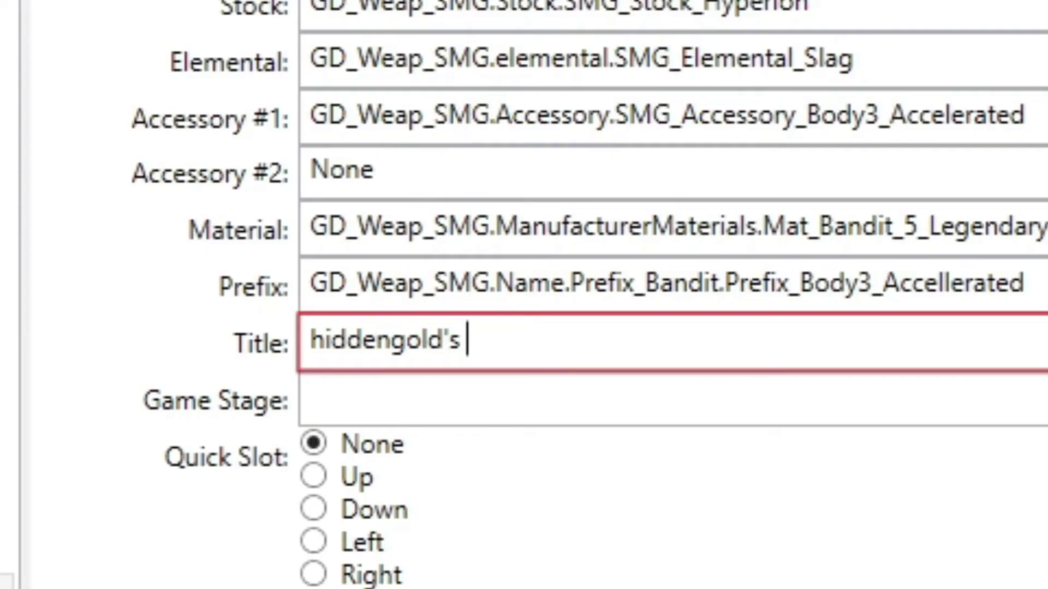
{"action": "type", "text": "gun"}
{"action": "key", "text": "ctrl+a"}
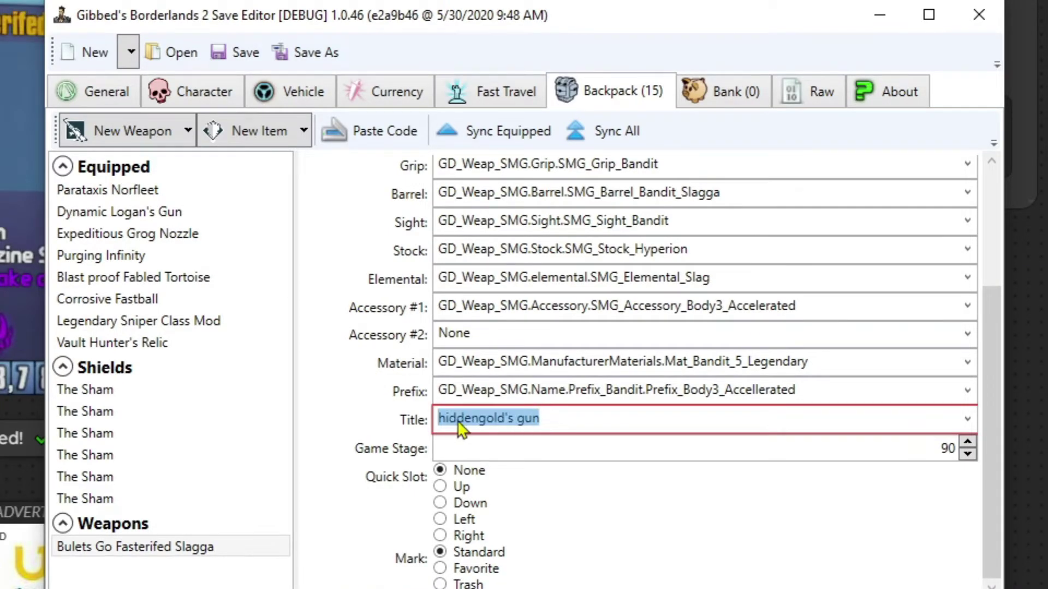
{"action": "left_click", "coordinate": [259, 499]}
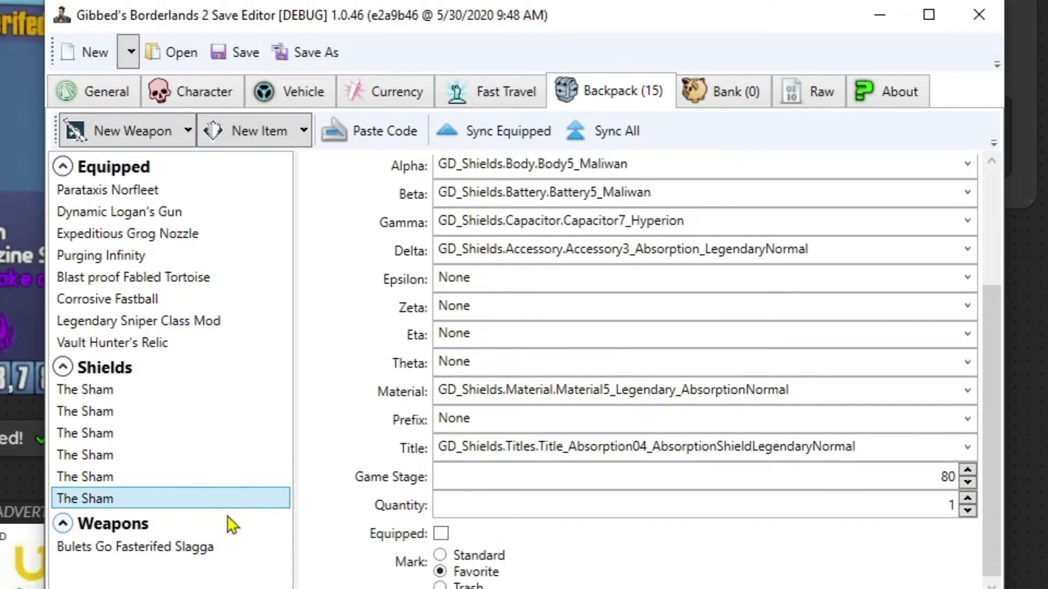
{"action": "left_click", "coordinate": [235, 547]}
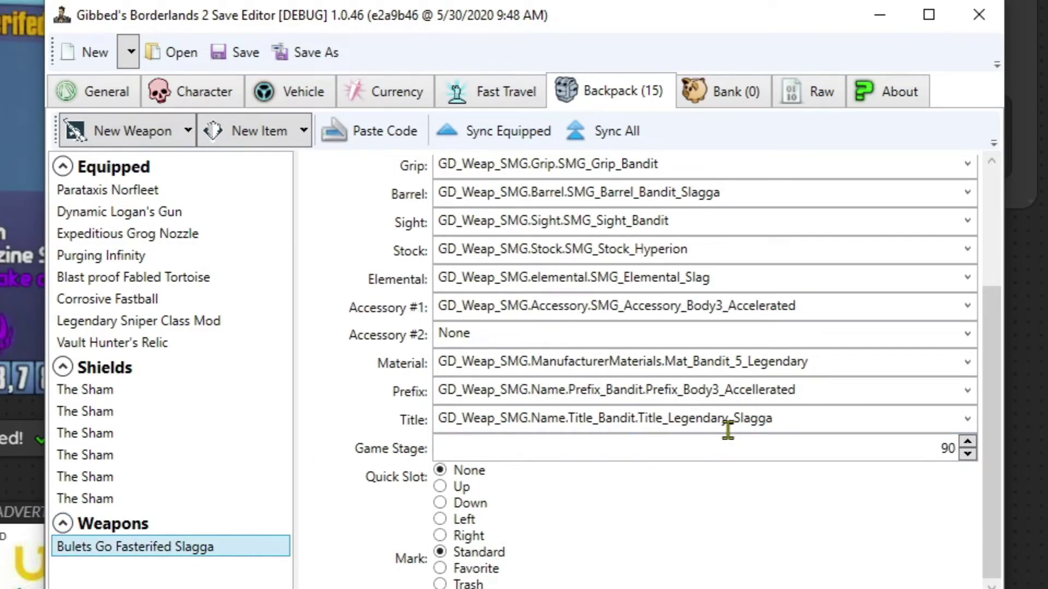
Step: Copy the title value from the equipped Parataxis Norfleet and use it as the Slagga's title
{"action": "left_click", "coordinate": [202, 192]}
{"action": "left_click", "coordinate": [615, 416]}
{"action": "key", "text": "ctrl+c"}
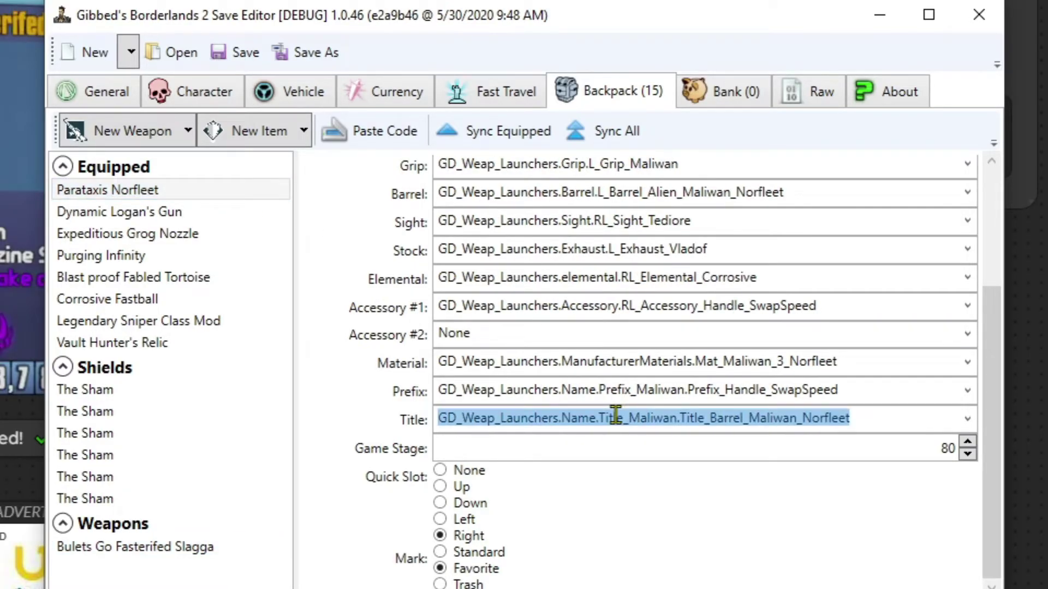
{"action": "left_click", "coordinate": [252, 547]}
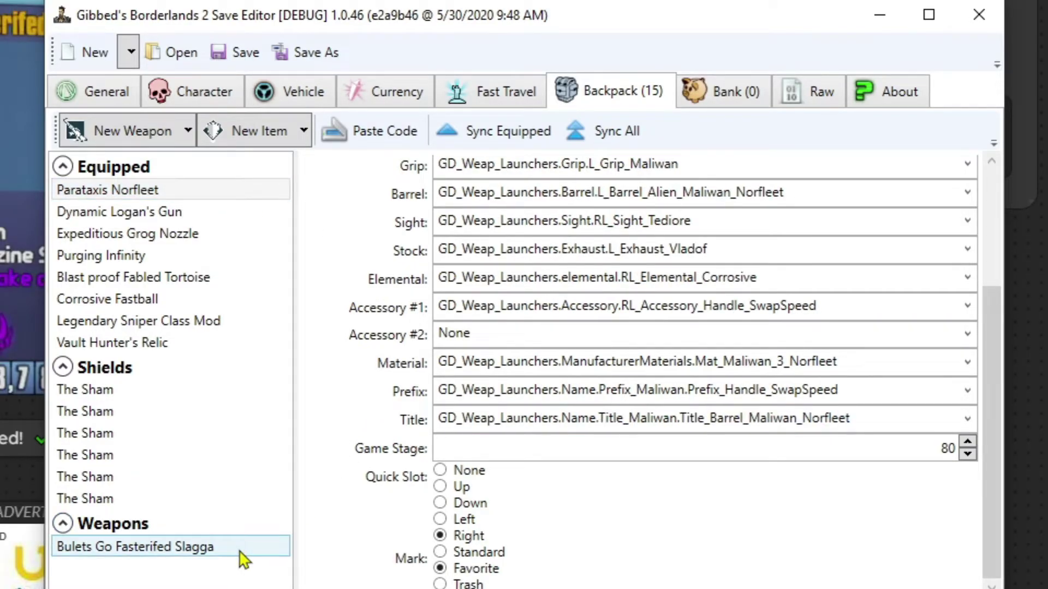
{"action": "left_click", "coordinate": [534, 422]}
{"action": "key", "text": "ctrl+v"}
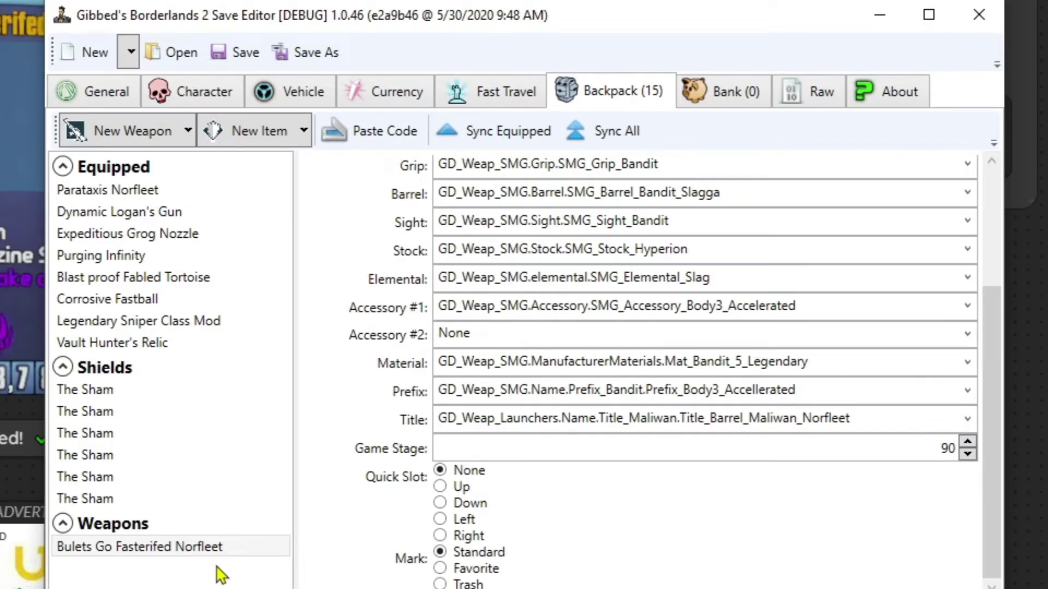
Step: Set both the manufacturer grade and the game stage of the retitled Slagga to 80
{"action": "scroll", "coordinate": [855, 480], "scroll_direction": "up", "scroll_amount": 2}
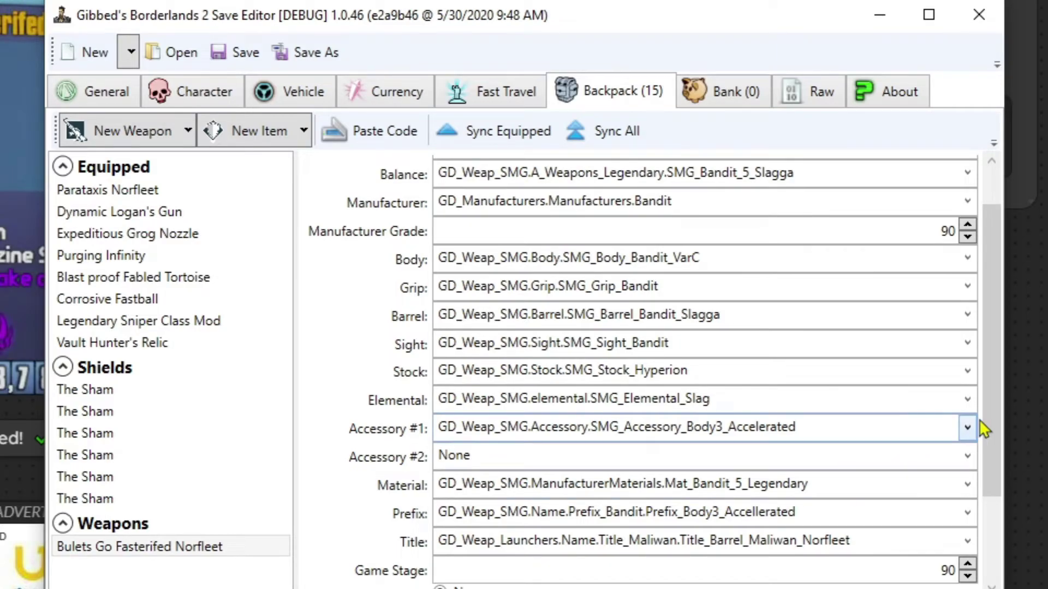
{"action": "scroll", "coordinate": [995, 414], "scroll_direction": "down", "scroll_amount": 1}
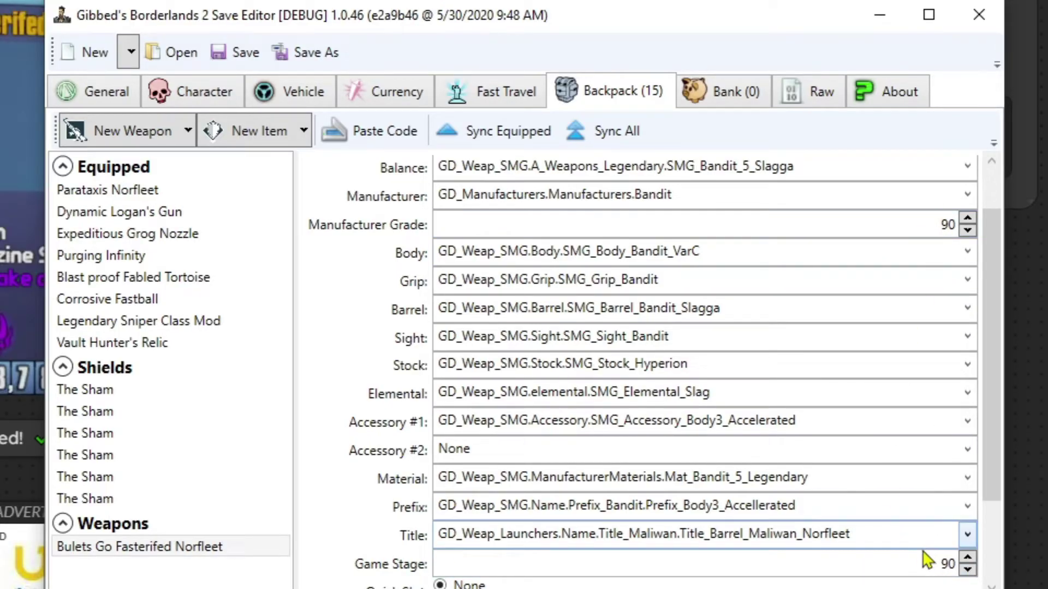
{"action": "left_click", "coordinate": [930, 227]}
{"action": "key", "text": "BackSpace"}
{"action": "key", "text": "BackSpace"}
{"action": "type", "text": "80"}
{"action": "left_click", "coordinate": [947, 564]}
{"action": "key", "text": "BackSpace"}
{"action": "key", "text": "BackSpace"}
{"action": "type", "text": "80"}
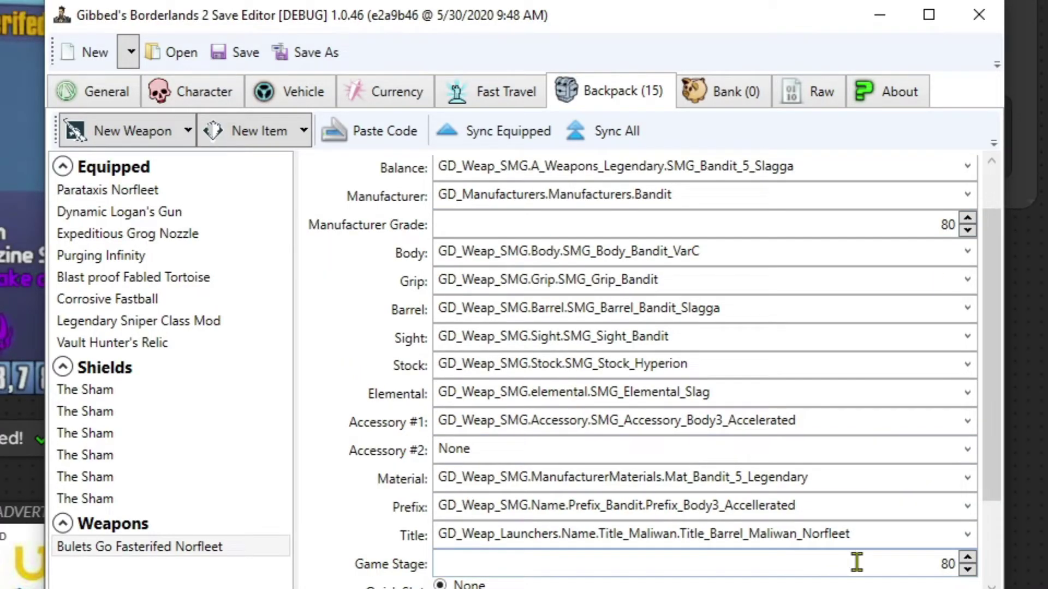
Step: Browse the weapon types and try the type GD_Weap_AssaultRifle.A_Weapons.WT_Bandit_AssaultRifle on the retitled Slagga
{"action": "scroll", "coordinate": [955, 245], "scroll_direction": "up", "scroll_amount": 1}
{"action": "left_click", "coordinate": [967, 198]}
{"action": "scroll", "coordinate": [897, 305], "scroll_direction": "up", "scroll_amount": 7}
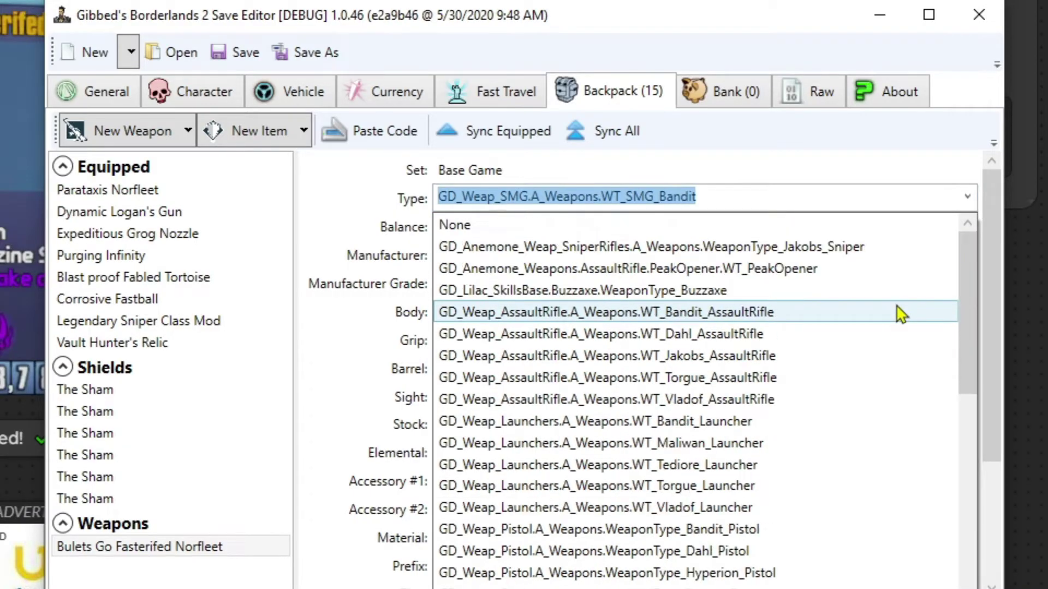
{"action": "scroll", "coordinate": [830, 311], "scroll_direction": "down", "scroll_amount": 4}
{"action": "scroll", "coordinate": [830, 311], "scroll_direction": "up", "scroll_amount": 4}
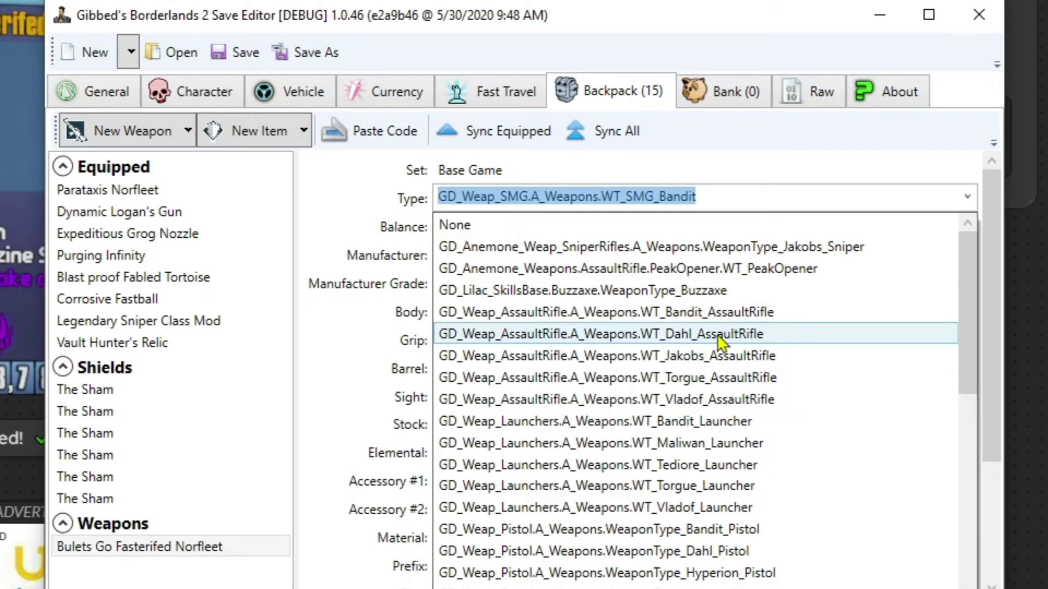
{"action": "left_click", "coordinate": [717, 322]}
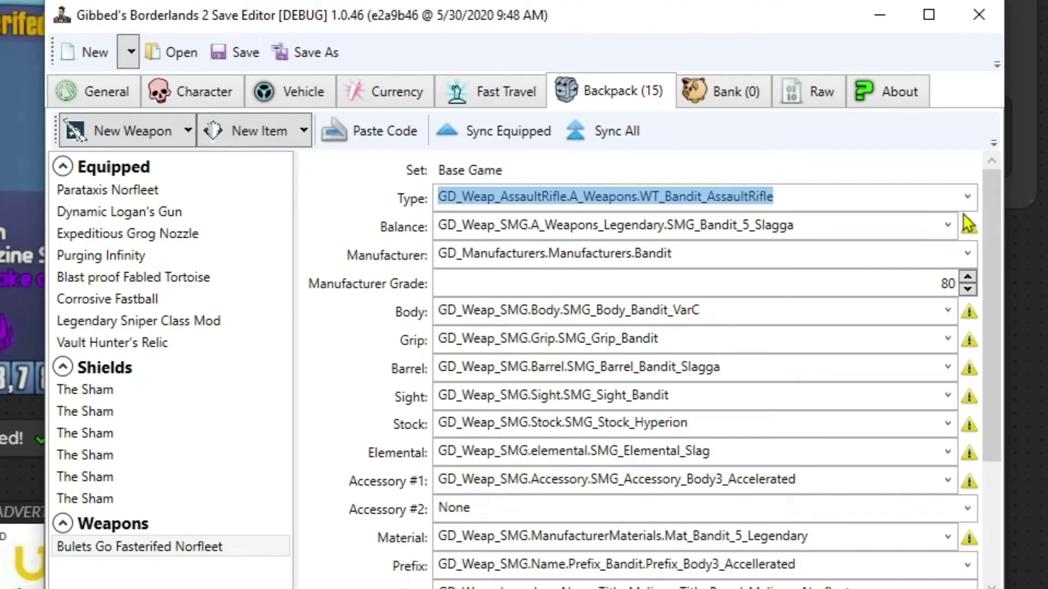
Step: Set the Slagga's type to GD_Weap_Pistol.A_Weapons.WeaponType_Dahl_Pistol and look through the other available types without changing it again
{"action": "left_click", "coordinate": [967, 197]}
{"action": "left_click", "coordinate": [789, 468]}
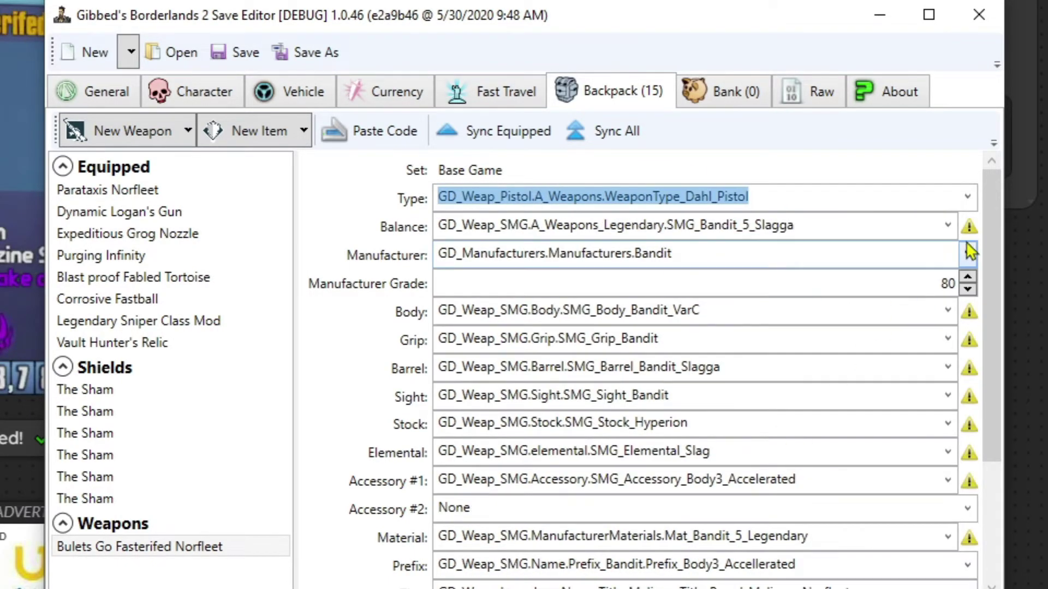
{"action": "left_click", "coordinate": [971, 195]}
{"action": "scroll", "coordinate": [878, 382], "scroll_direction": "down", "scroll_amount": 2}
{"action": "scroll", "coordinate": [889, 378], "scroll_direction": "up", "scroll_amount": 6}
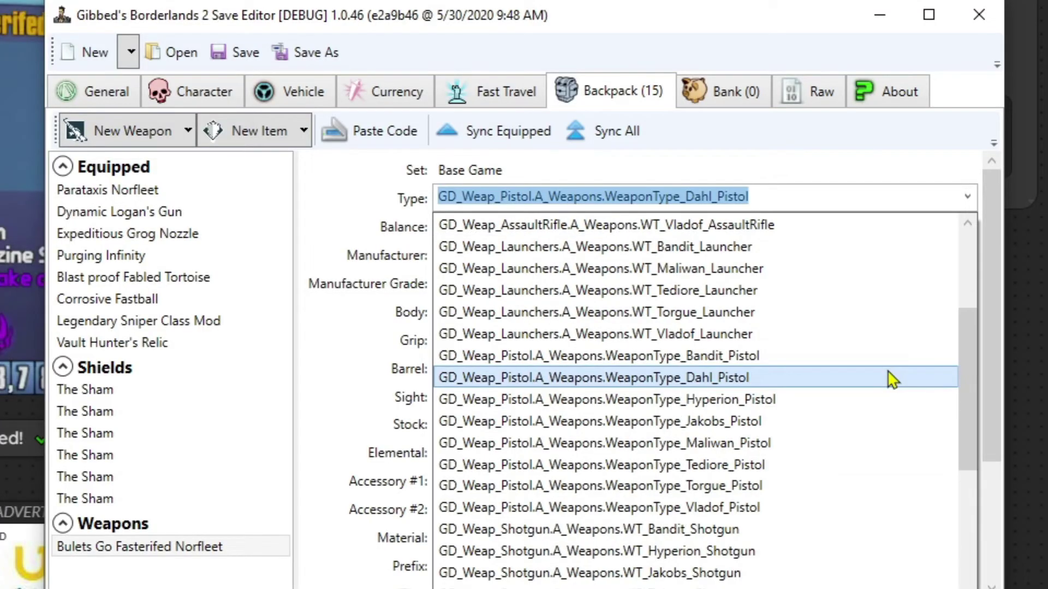
{"action": "scroll", "coordinate": [891, 380], "scroll_direction": "down", "scroll_amount": 6}
{"action": "key", "text": "Escape"}
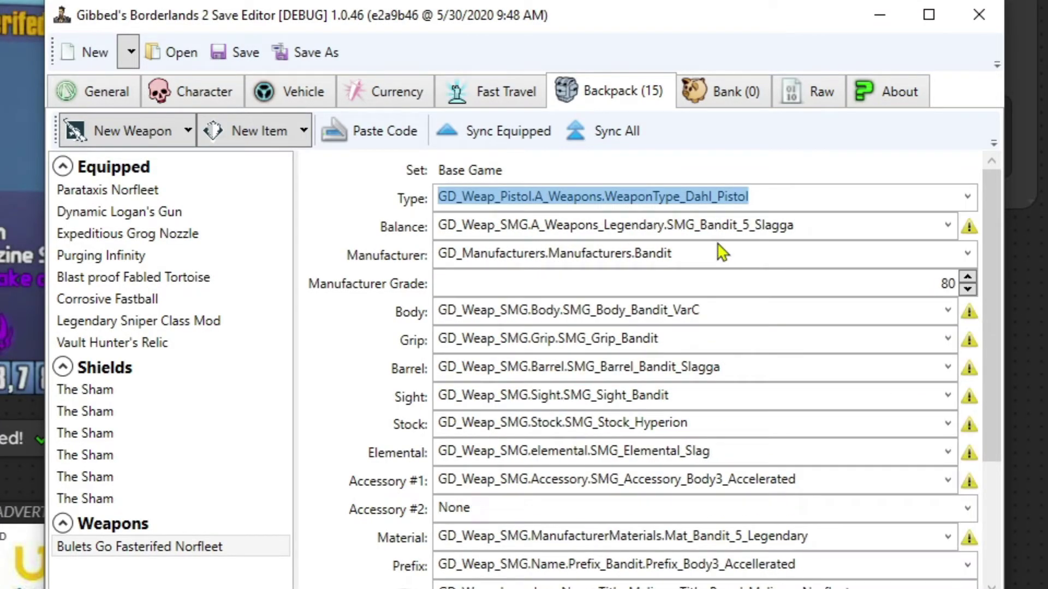
Step: View the available balance, elemental and second accessory options for the weapon without changing them
{"action": "left_click", "coordinate": [948, 226]}
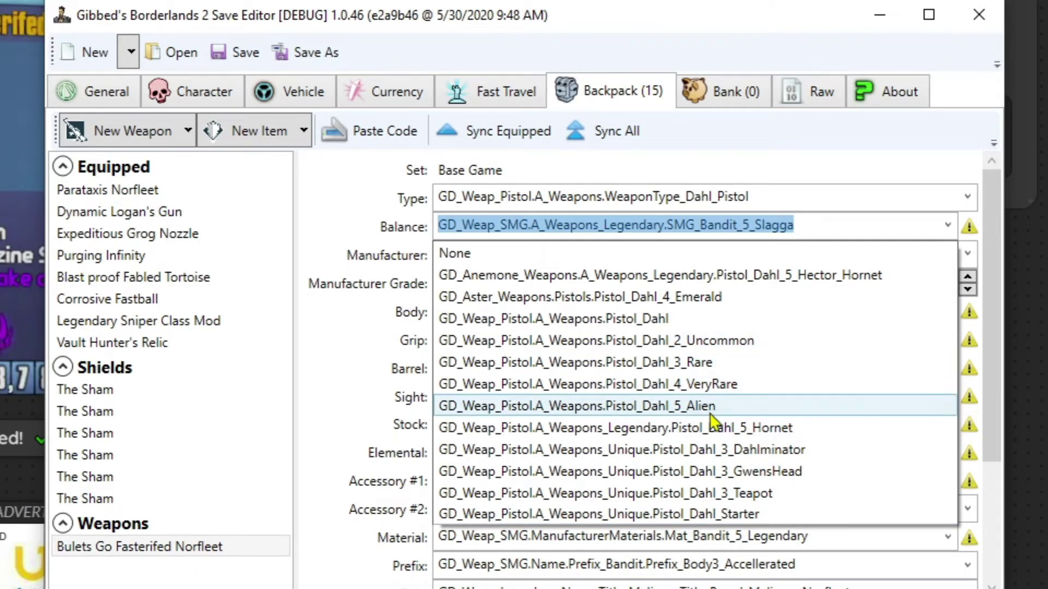
{"action": "left_click", "coordinate": [431, 254]}
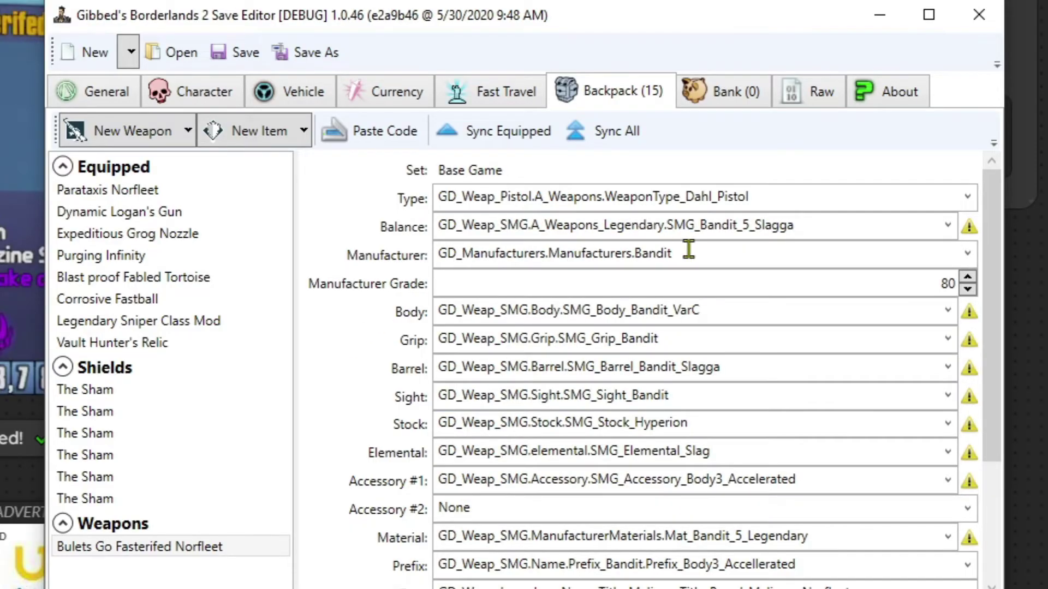
{"action": "scroll", "coordinate": [930, 401], "scroll_direction": "down", "scroll_amount": 1}
{"action": "left_click", "coordinate": [946, 404]}
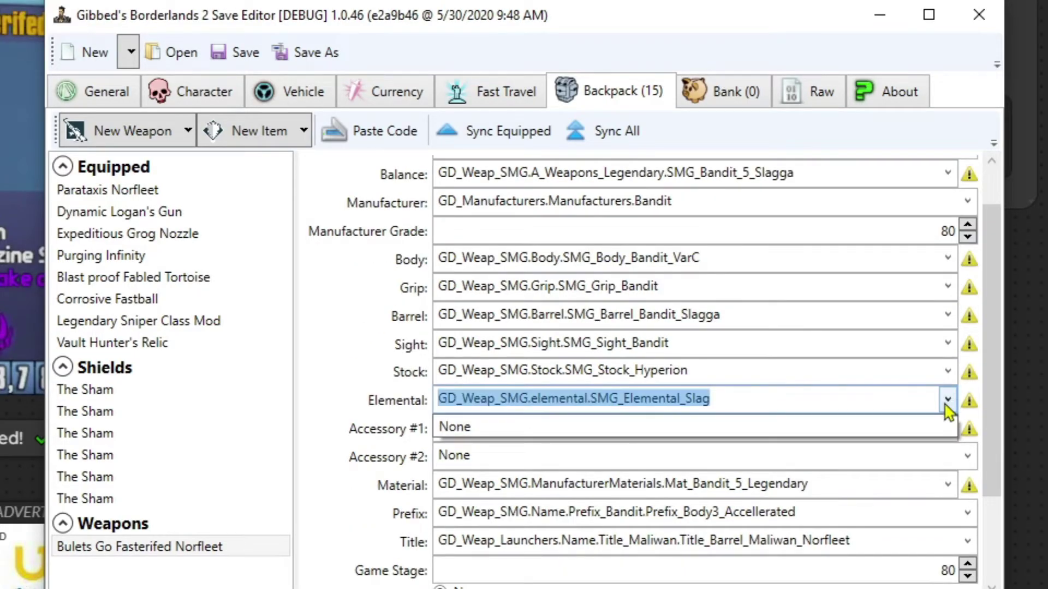
{"action": "left_click", "coordinate": [947, 405]}
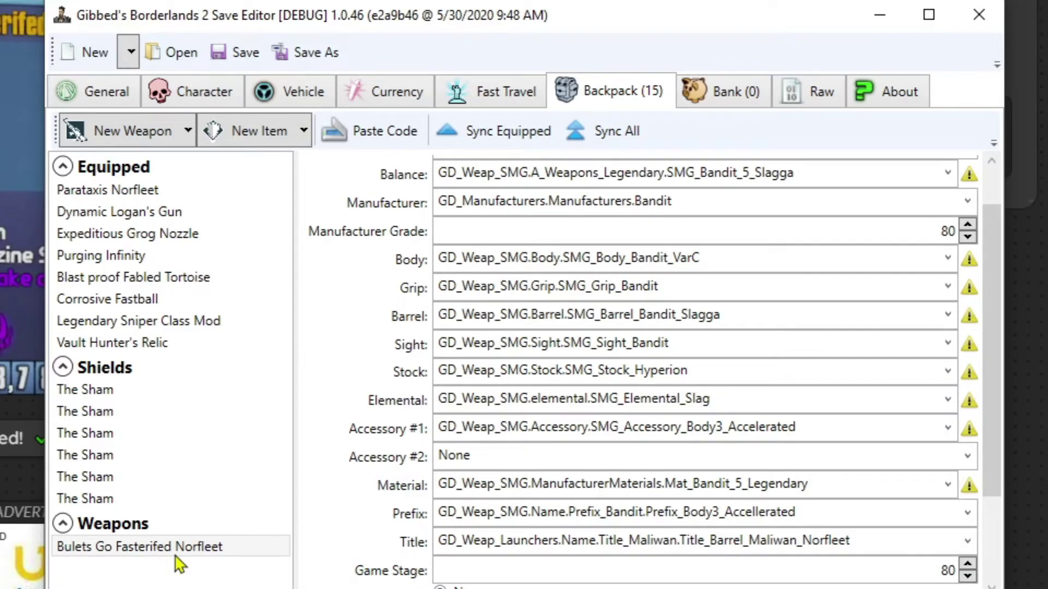
{"action": "left_click", "coordinate": [966, 455]}
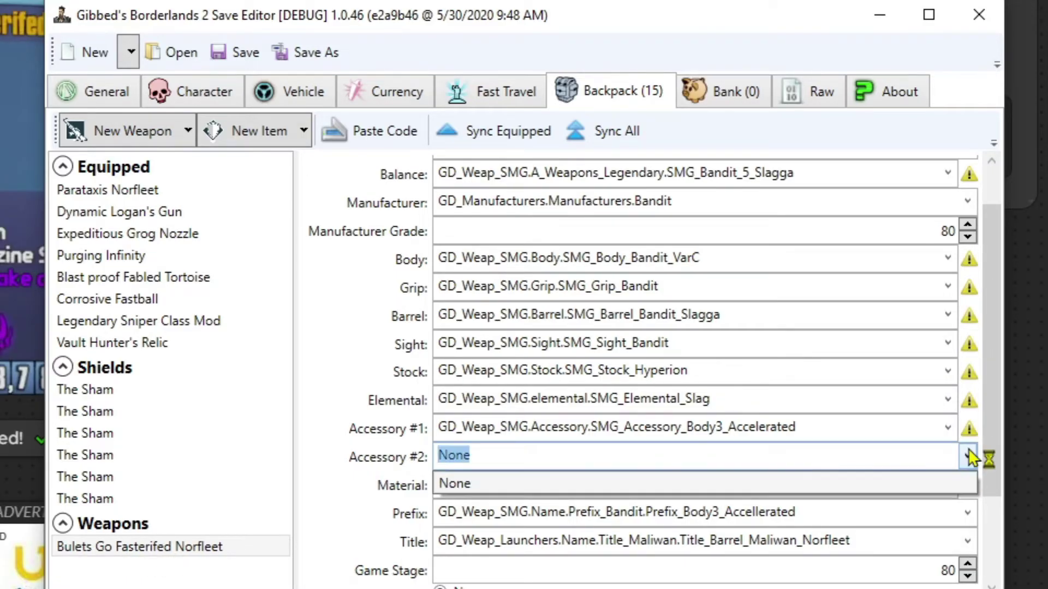
{"action": "left_click", "coordinate": [361, 491]}
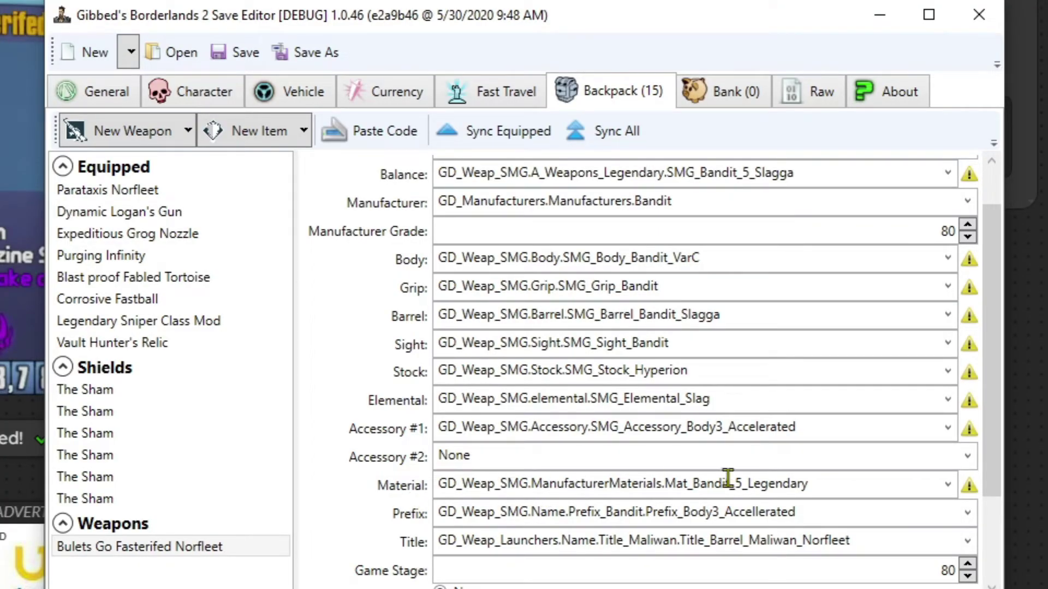
Step: Copy the material value from the equipped Dynamic Logan's Gun and use it as the material of the backpack weapon Bulets Go Fasterifed Norfleet
{"action": "left_click", "coordinate": [169, 218]}
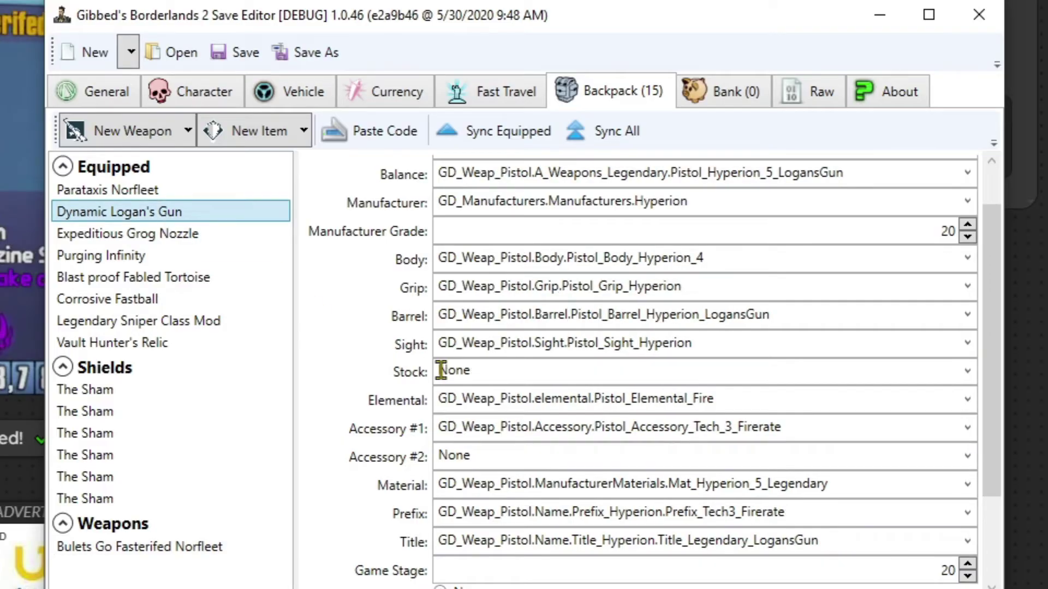
{"action": "left_click", "coordinate": [558, 484]}
{"action": "key", "text": "ctrl+c"}
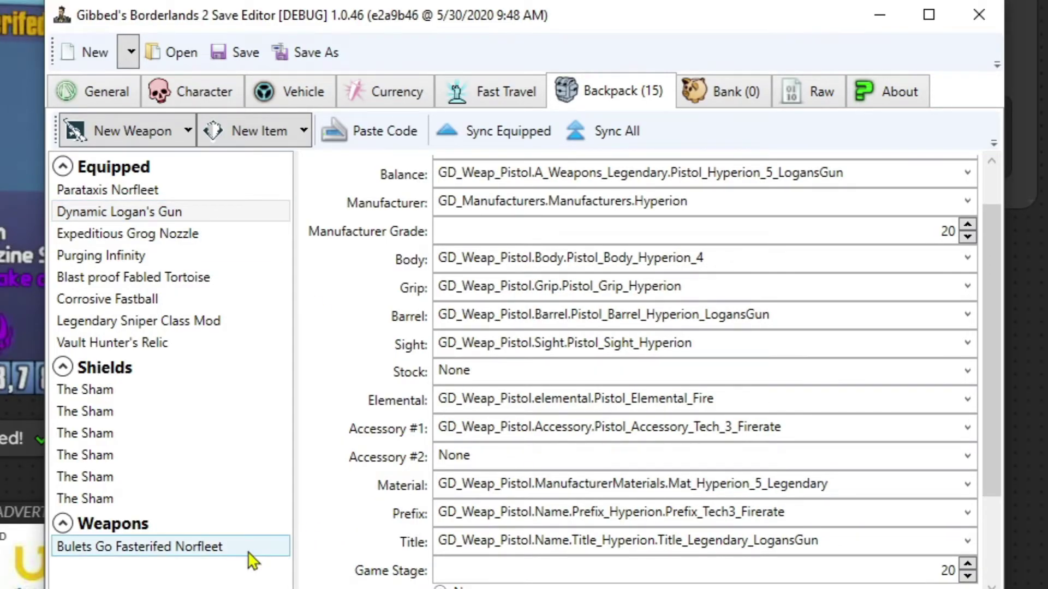
{"action": "left_click", "coordinate": [252, 550]}
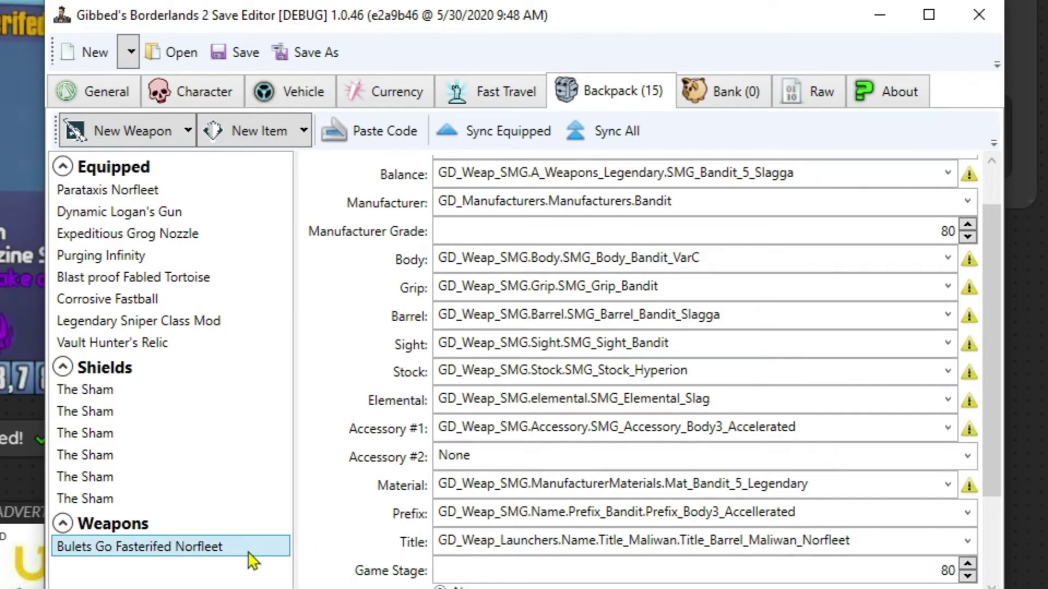
{"action": "left_click", "coordinate": [483, 485]}
{"action": "key", "text": "ctrl+v"}
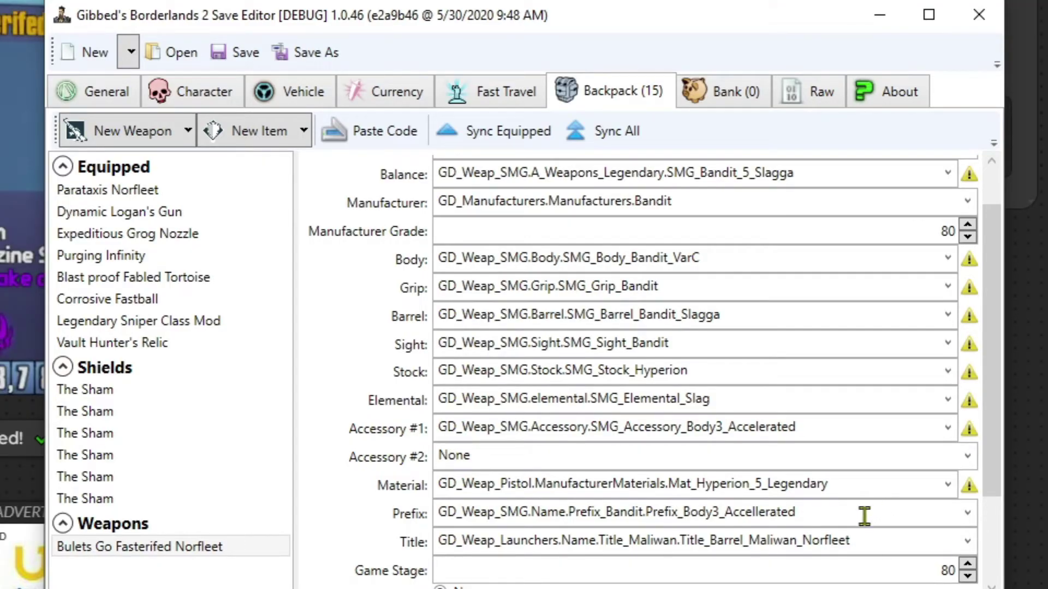
Step: Check the weapon's prefix options without changing the prefix, and set its mark to Favorite
{"action": "left_click", "coordinate": [967, 513]}
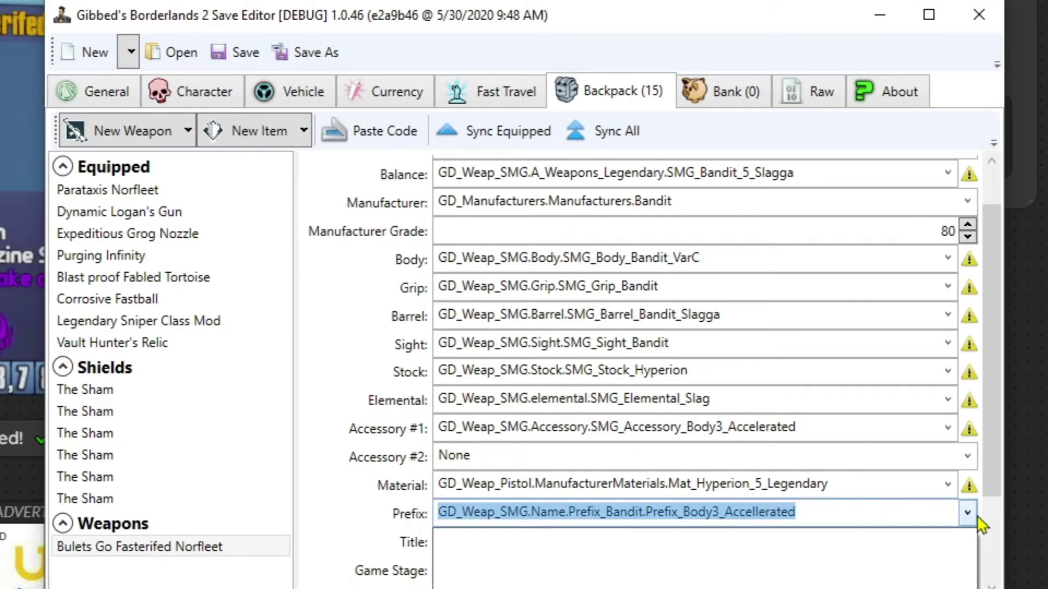
{"action": "left_click", "coordinate": [389, 520]}
{"action": "scroll", "coordinate": [396, 527], "scroll_direction": "down", "scroll_amount": 2}
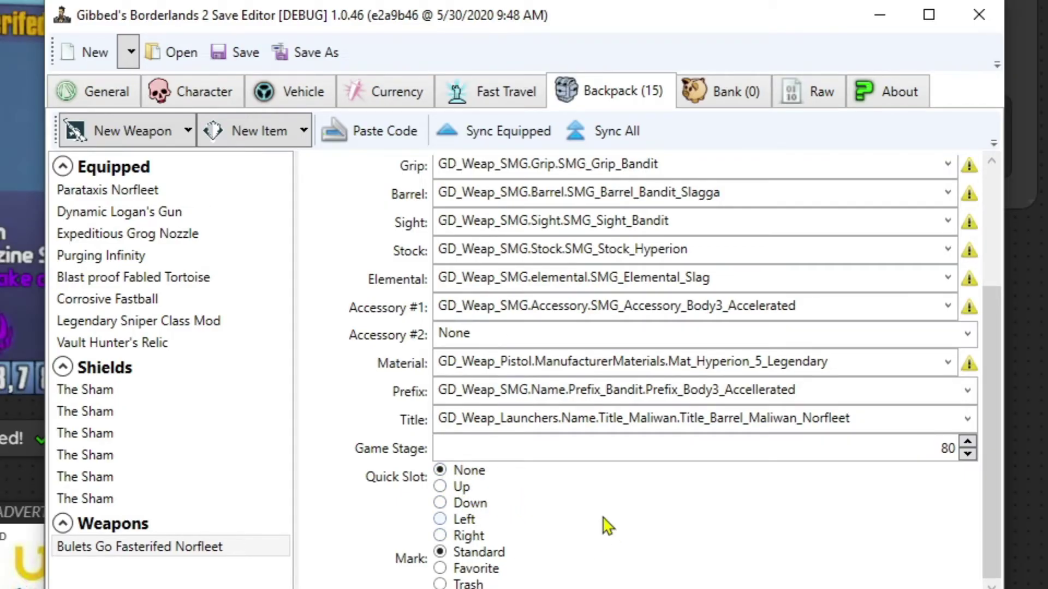
{"action": "left_click", "coordinate": [475, 572]}
Step: Look over the bank and the raw save data entries, and return to the character settings
{"action": "key", "text": "ctrl+Tab"}
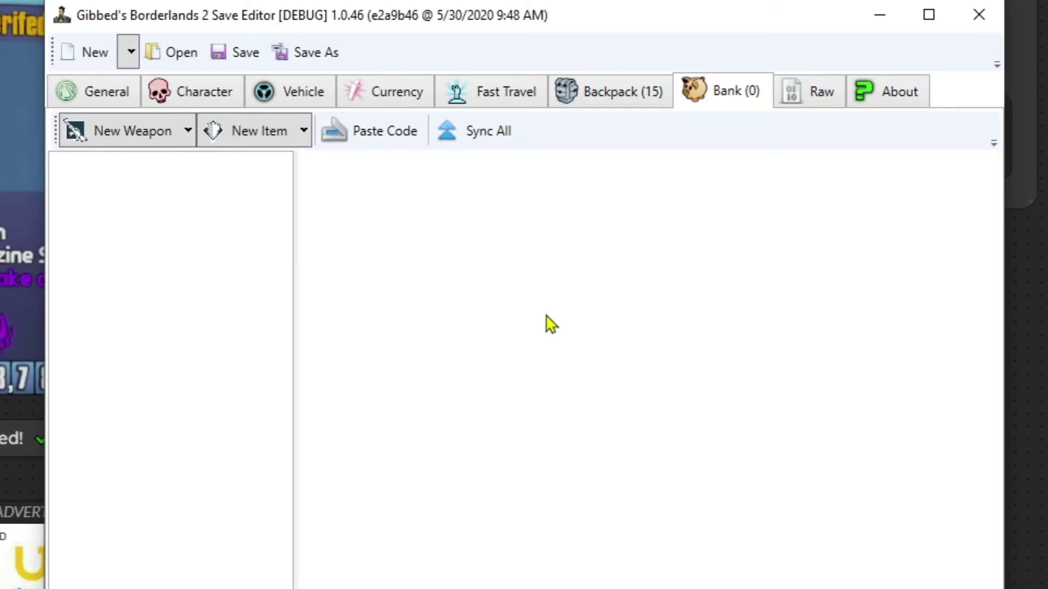
{"action": "key", "text": "ctrl+Tab"}
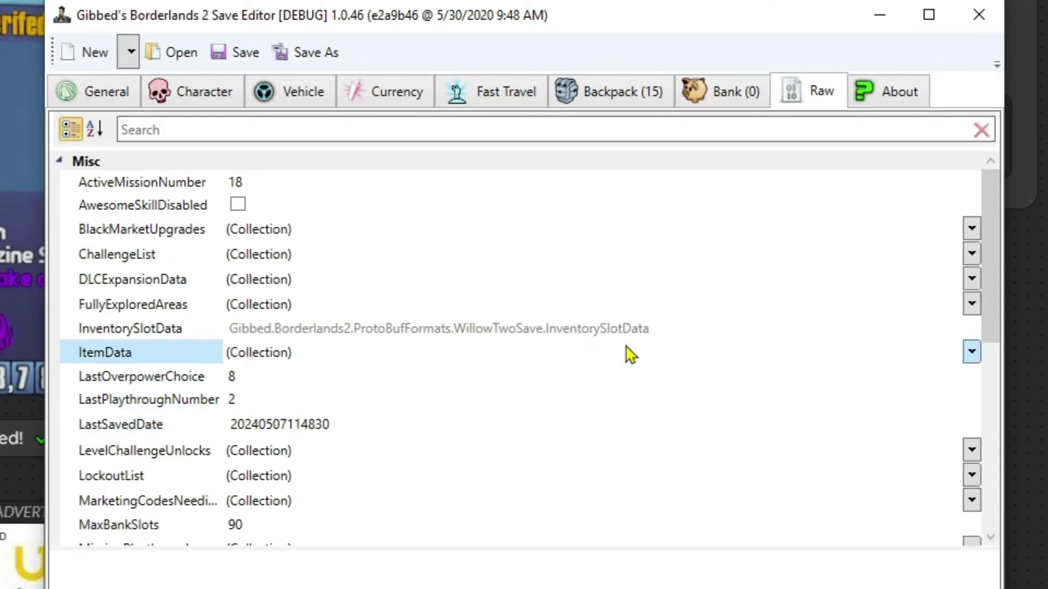
{"action": "key", "text": "Up"}
{"action": "key", "text": "Up"}
{"action": "key", "text": "Down"}
{"action": "key", "text": "Down"}
{"action": "key", "text": "Down"}
{"action": "key", "text": "Down"}
{"action": "key", "text": "Down"}
{"action": "key", "text": "Down"}
{"action": "key", "text": "Down"}
{"action": "key", "text": "Down"}
{"action": "key", "text": "Down"}
{"action": "key", "text": "Down"}
{"action": "key", "text": "Down"}
{"action": "key", "text": "Down"}
{"action": "key", "text": "Down"}
{"action": "key", "text": "Down"}
{"action": "key", "text": "Down"}
{"action": "key", "text": "Down"}
{"action": "key", "text": "Down"}
{"action": "key", "text": "Down"}
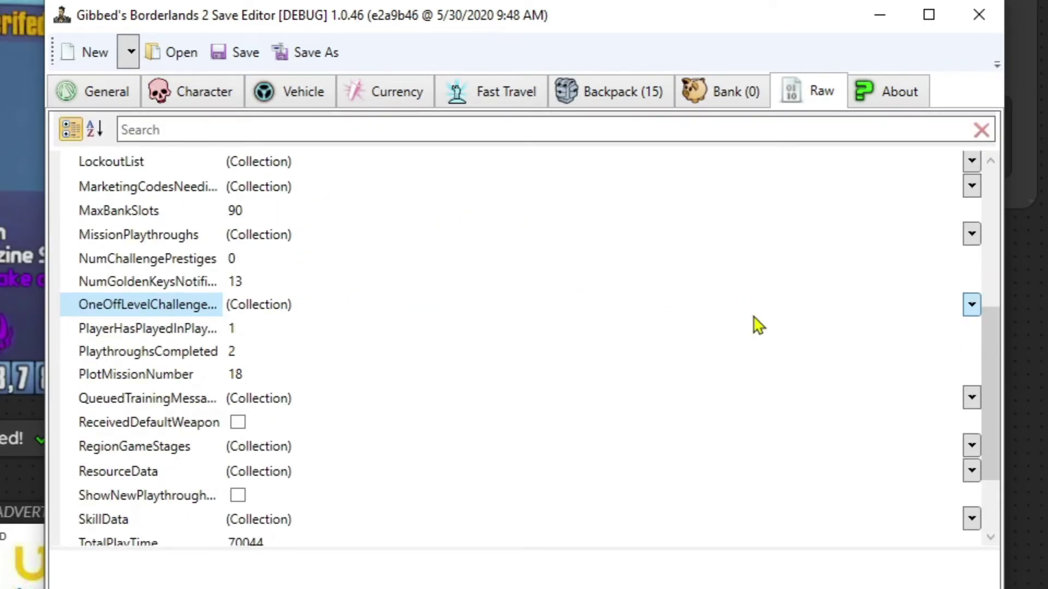
{"action": "key", "text": "Up"}
{"action": "key", "text": "Up"}
{"action": "scroll", "coordinate": [722, 342], "scroll_direction": "up", "scroll_amount": 5}
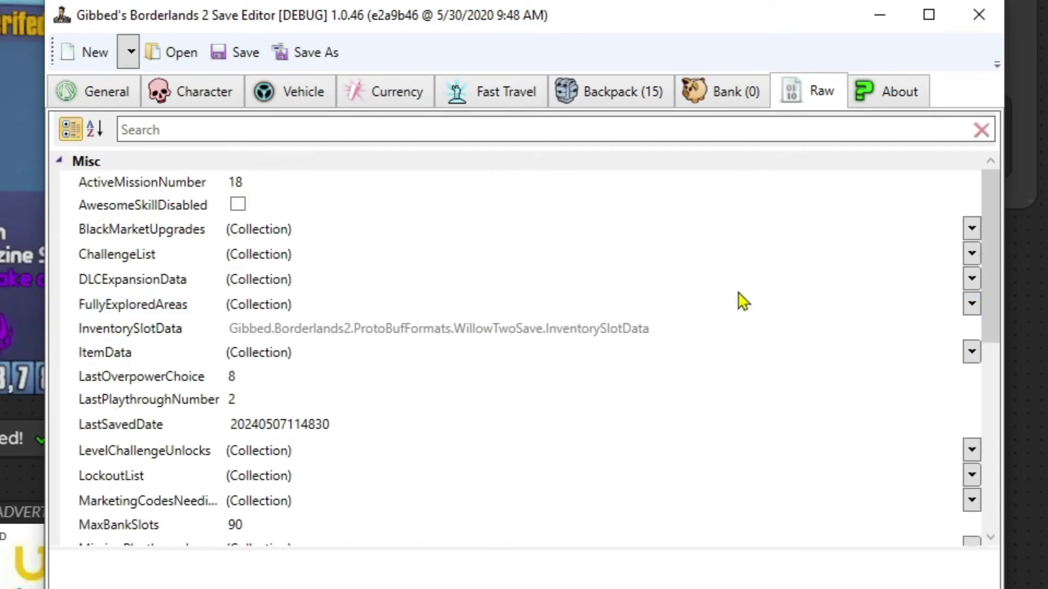
{"action": "scroll", "coordinate": [710, 300], "scroll_direction": "down", "scroll_amount": 5}
{"action": "scroll", "coordinate": [738, 292], "scroll_direction": "up", "scroll_amount": 5}
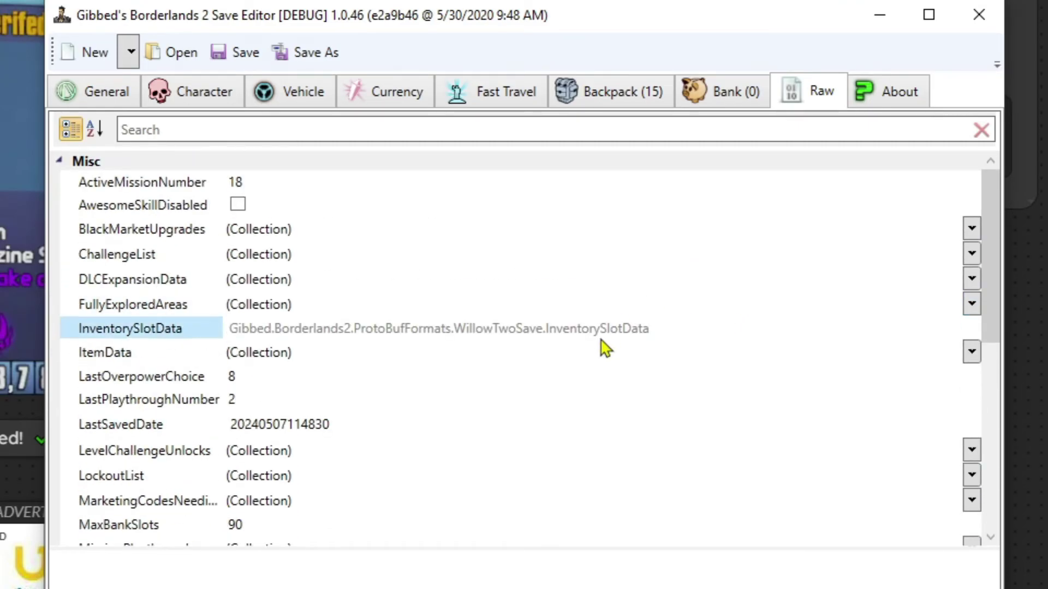
{"action": "left_click", "coordinate": [501, 352]}
{"action": "left_click", "coordinate": [207, 92]}
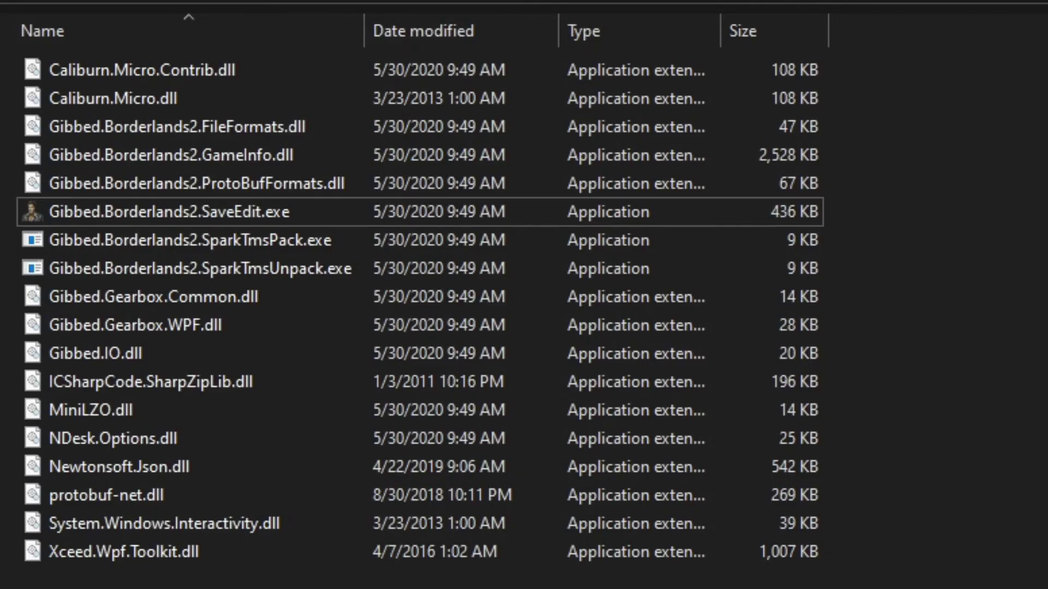
Step: Launch Gibbed.BorderlandsOz.SaveEdit.exe from the bin folder inside Borderlands The Pre-Sequel Save Editor
{"action": "key", "text": "alt+Up"}
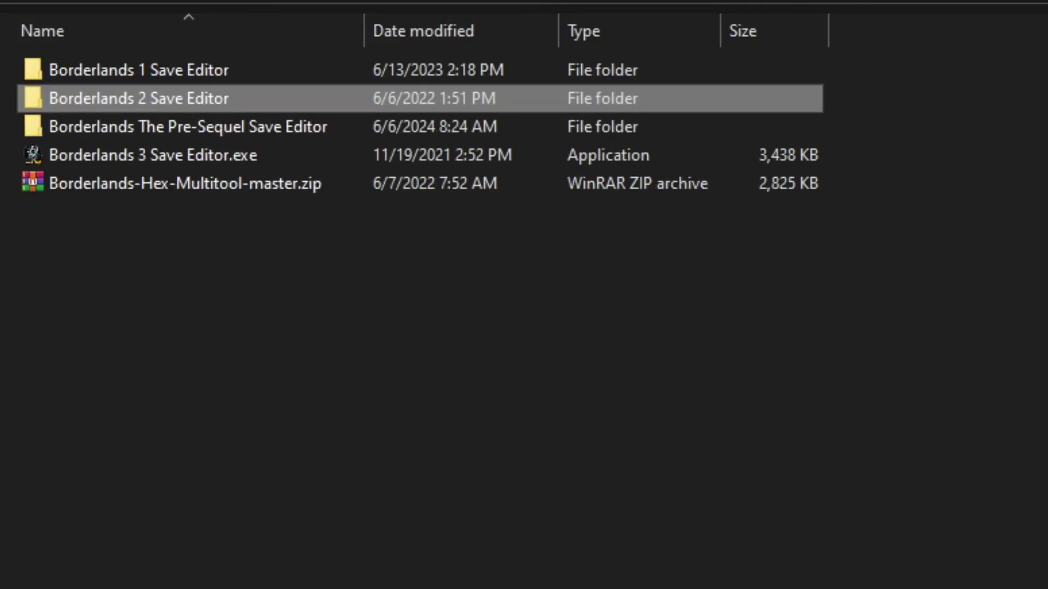
{"action": "double_click", "coordinate": [211, 133]}
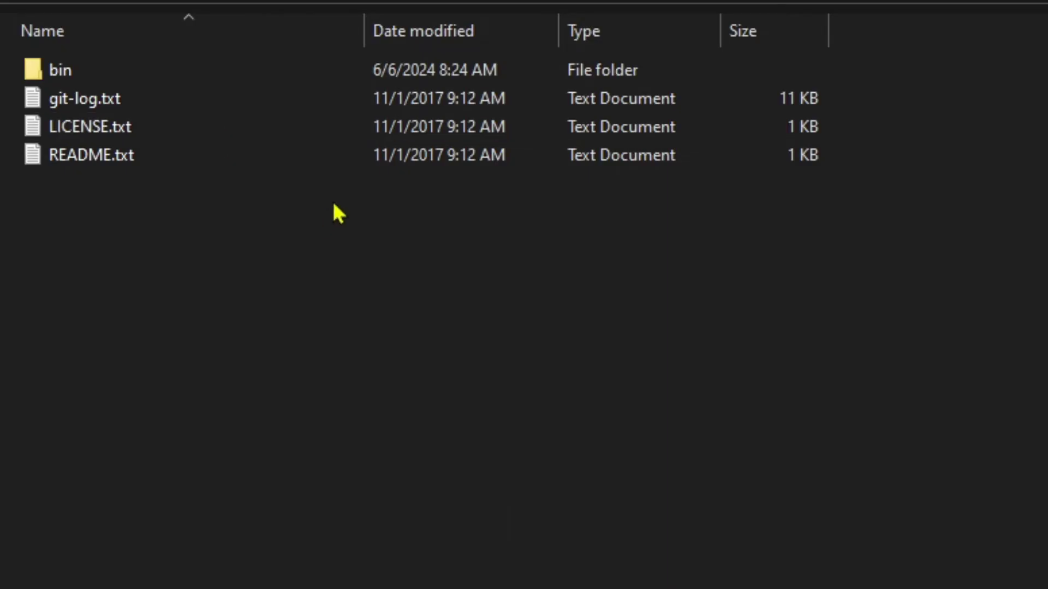
{"action": "double_click", "coordinate": [67, 77]}
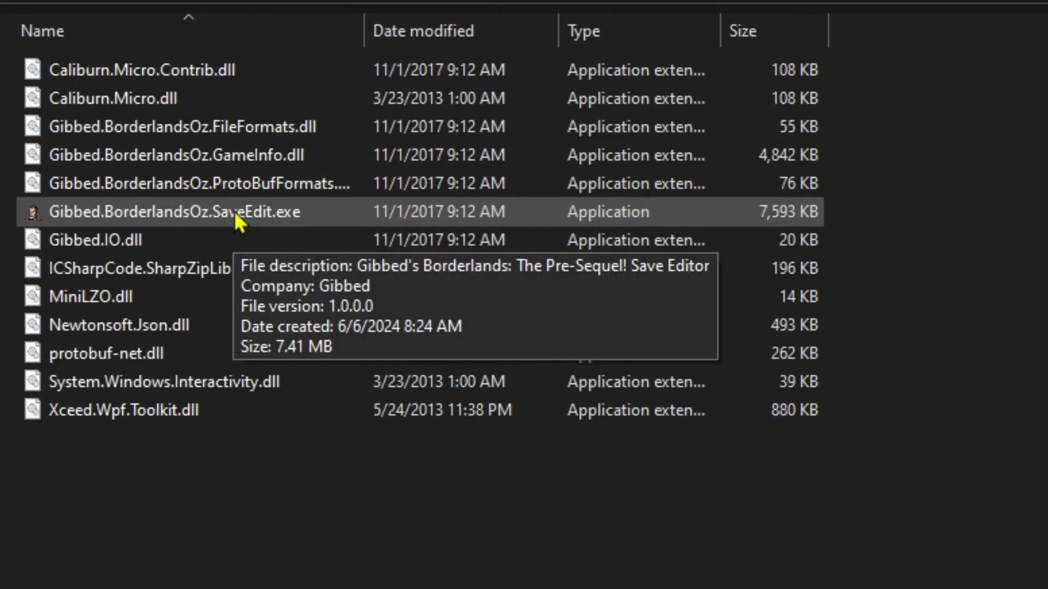
{"action": "double_click", "coordinate": [234, 211]}
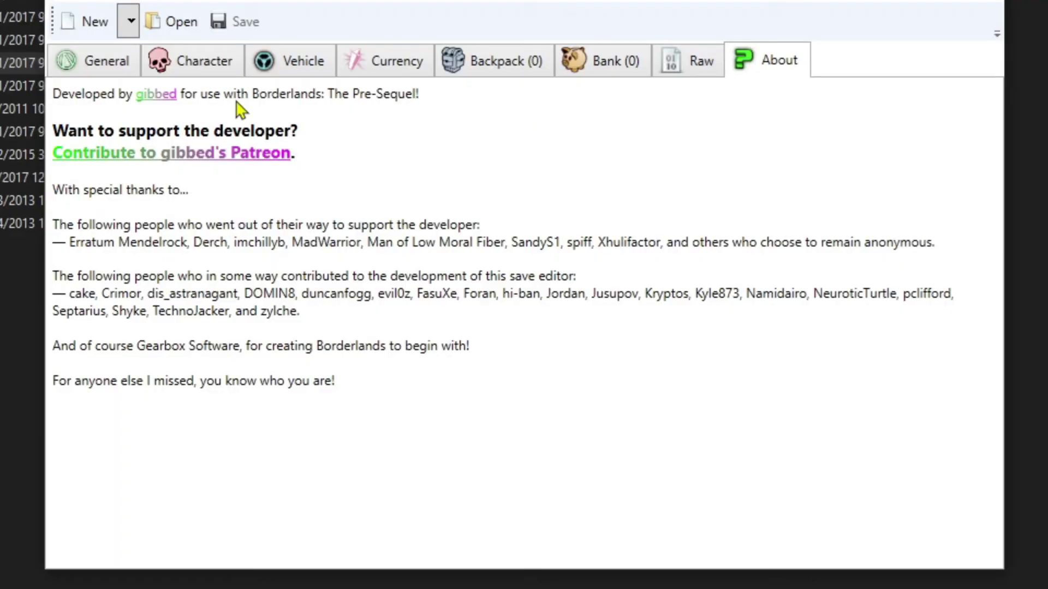
Step: Try to open Save0001.sav in the Pre-Sequel save editor, and check the backpack and character sections
{"action": "left_click", "coordinate": [202, 68]}
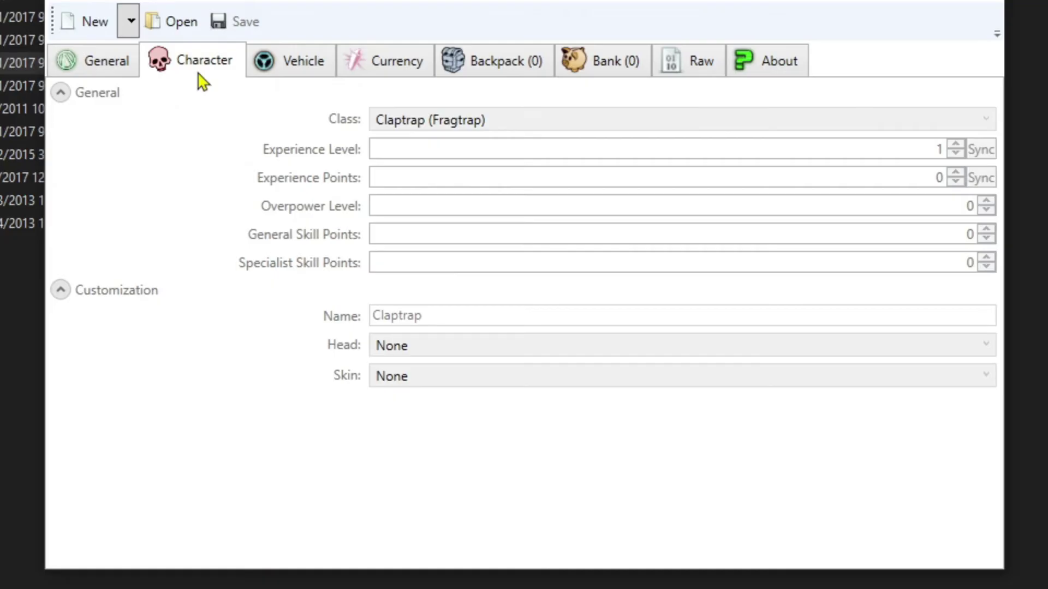
{"action": "left_click", "coordinate": [165, 36]}
{"action": "double_click", "coordinate": [210, 110]}
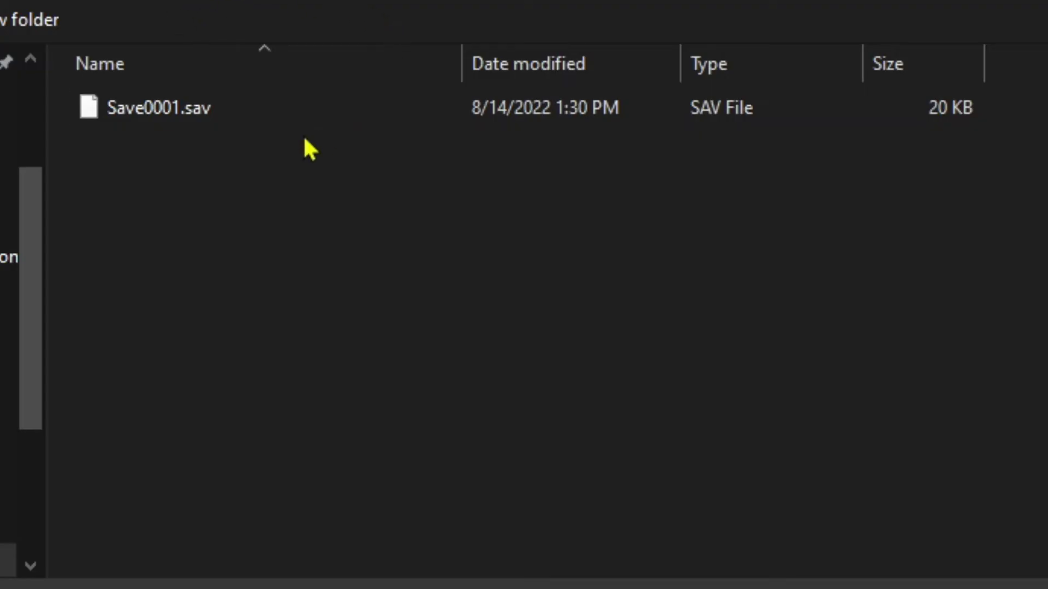
{"action": "double_click", "coordinate": [158, 108]}
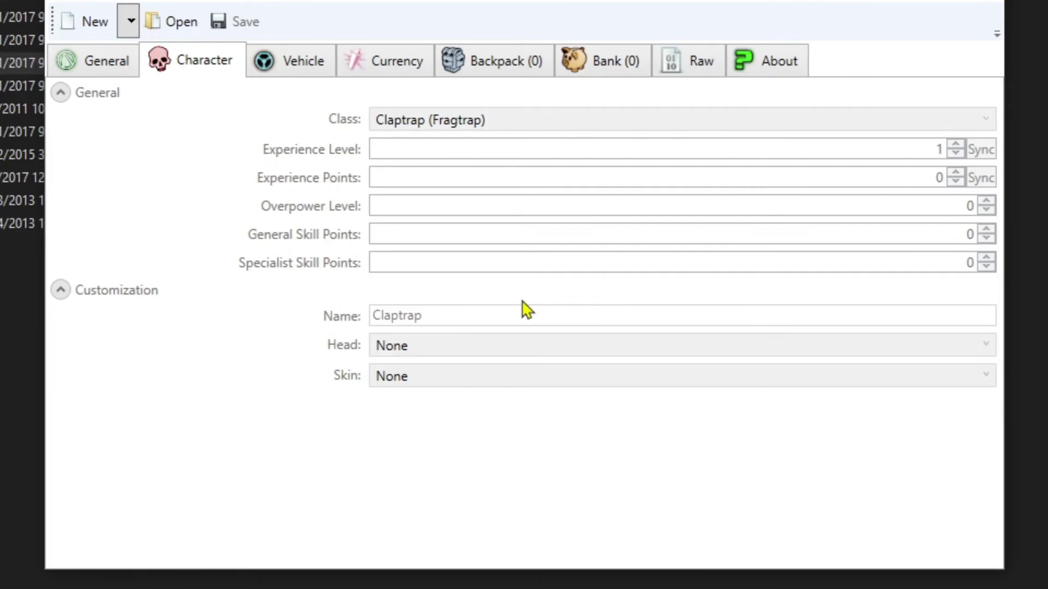
{"action": "left_click", "coordinate": [474, 70]}
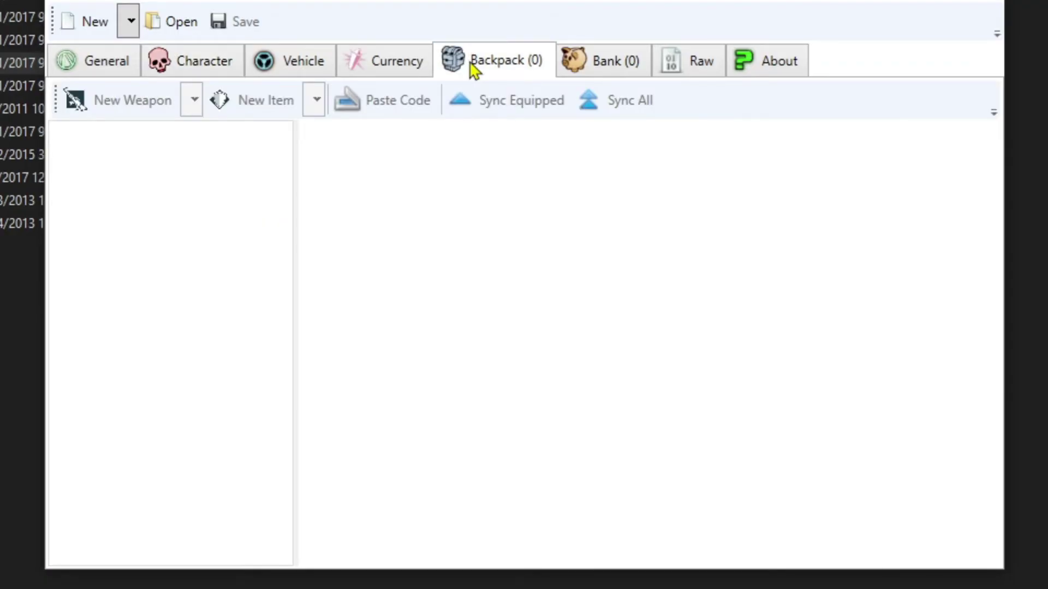
{"action": "left_click", "coordinate": [208, 61]}
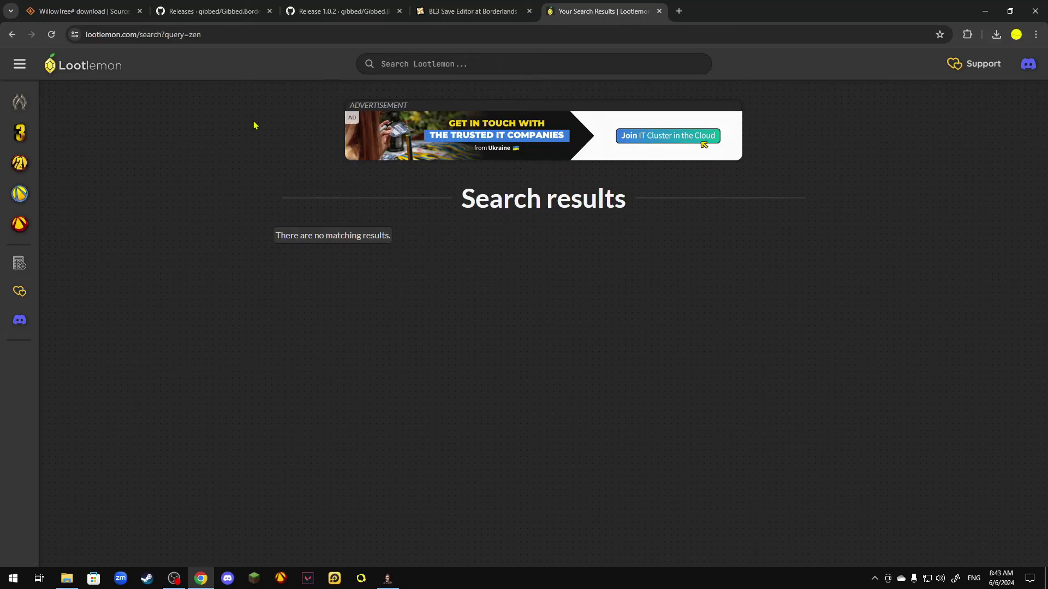
Step: Switch to Lootlemon in the browser, search for "zim" and open the page of the Zim legendary pistol
{"action": "left_click", "coordinate": [408, 71]}
{"action": "type", "text": "zim"}
{"action": "key", "text": "Return"}
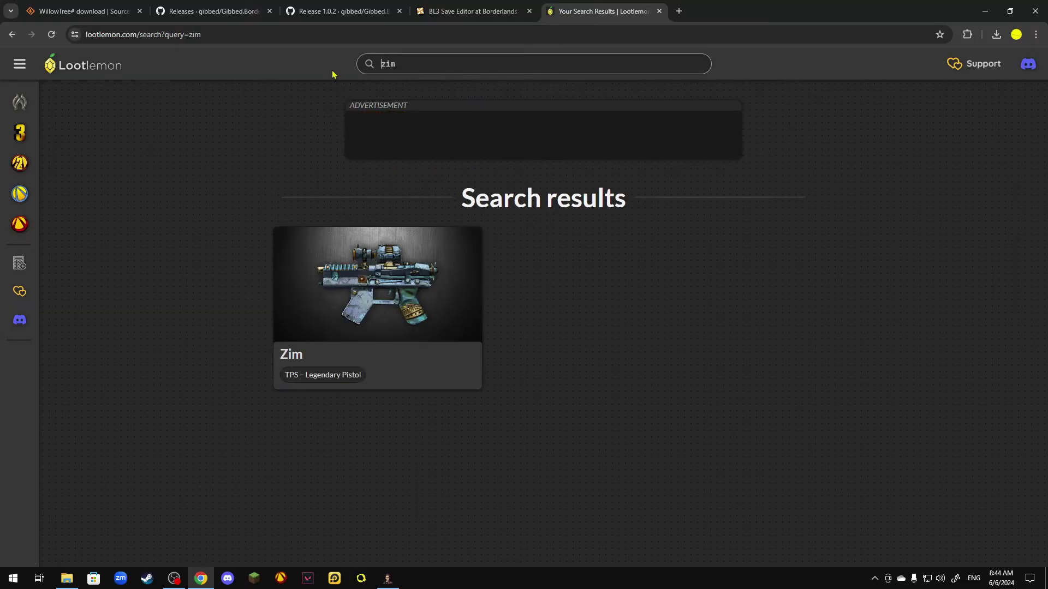
{"action": "left_click", "coordinate": [335, 250]}
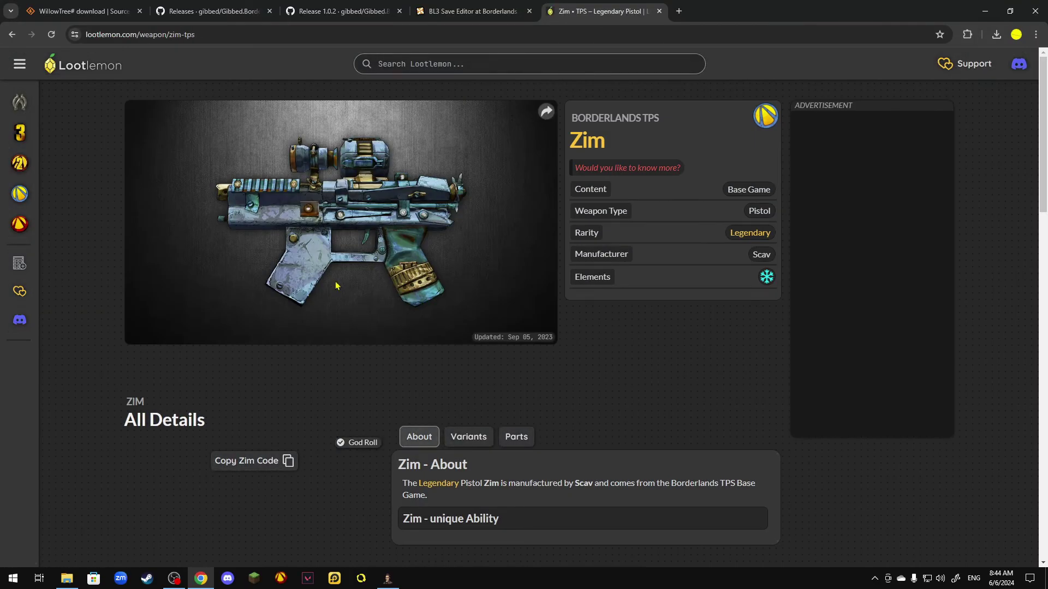
Step: Copy the Zim code from its Lootlemon page and open the backpack in the Pre-Sequel save editor
{"action": "scroll", "coordinate": [240, 358], "scroll_direction": "down", "scroll_amount": 5}
{"action": "left_click", "coordinate": [242, 352]}
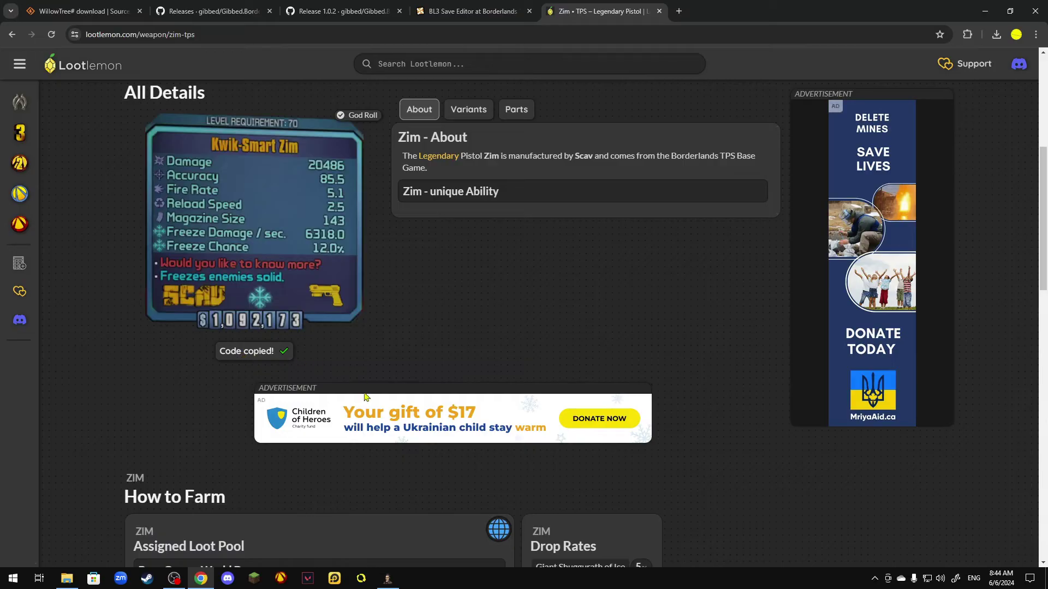
{"action": "left_click", "coordinate": [387, 578]}
{"action": "left_click", "coordinate": [509, 178]}
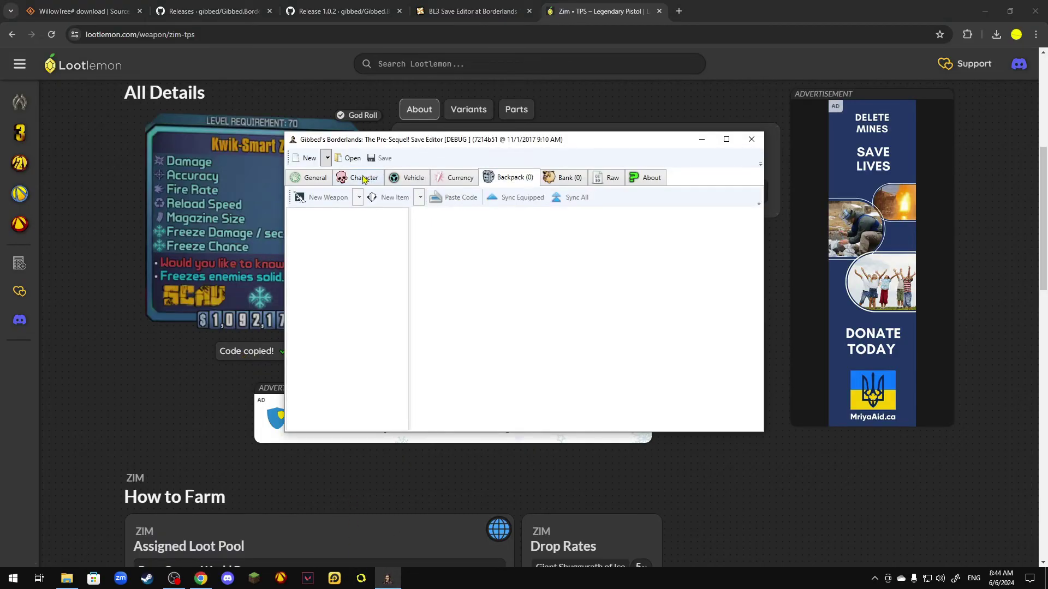
Step: Check the Pre-Sequel character section, and close the Zim page and the Pre-Sequel save editor
{"action": "left_click", "coordinate": [364, 180]}
{"action": "left_click", "coordinate": [349, 158]}
{"action": "left_click", "coordinate": [788, 161]}
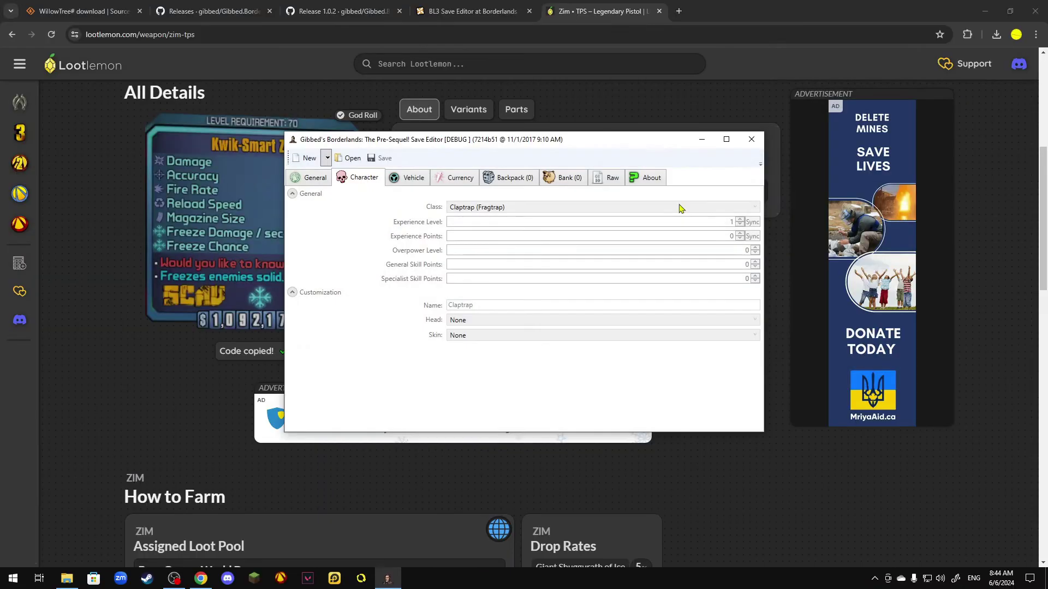
{"action": "key", "text": "ctrl+w"}
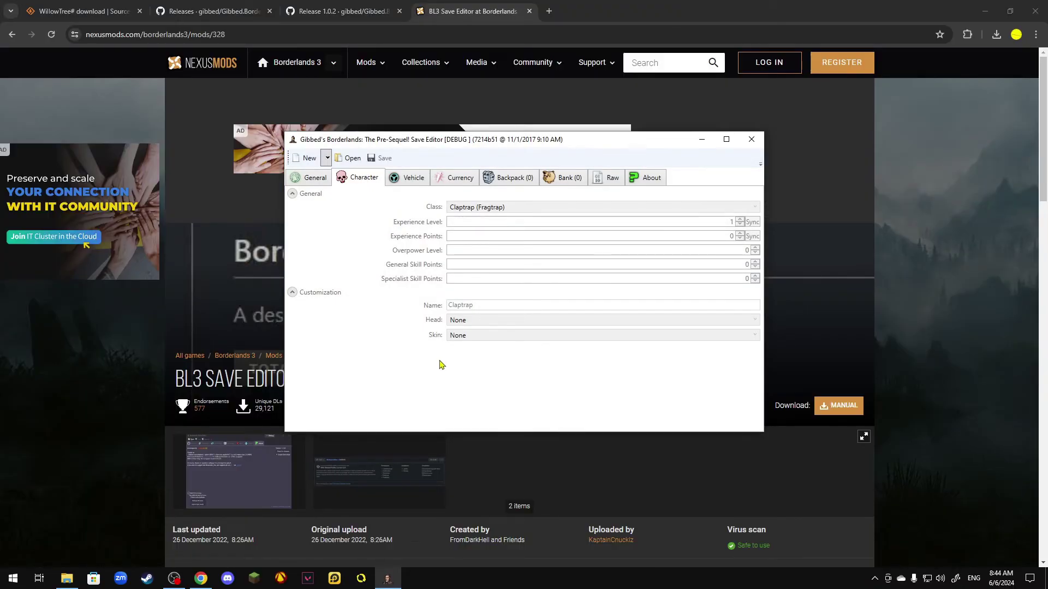
{"action": "left_click", "coordinate": [752, 139]}
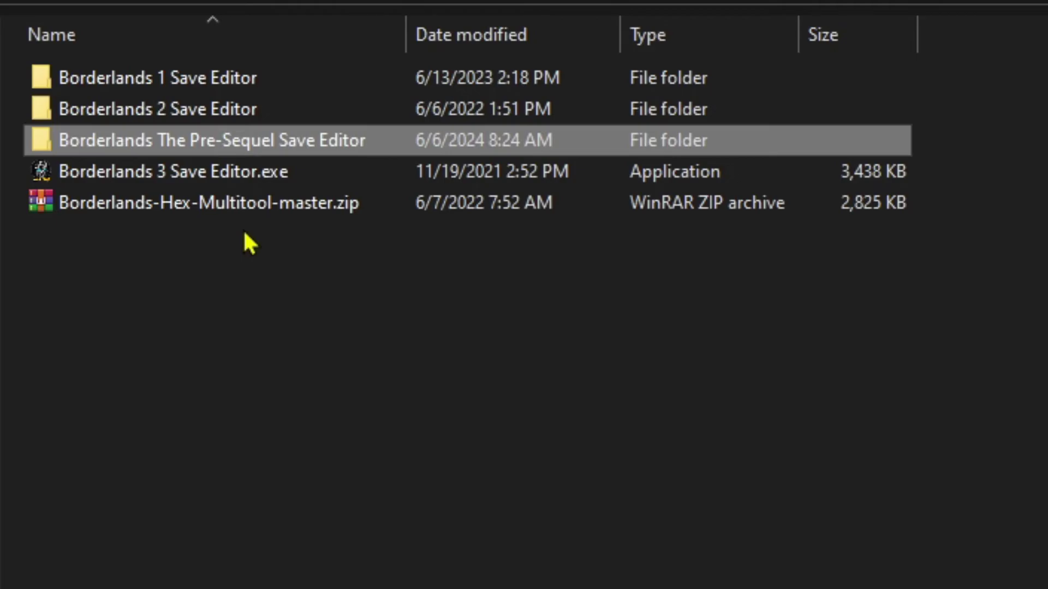
Step: Launch Borderlands 3 Save Editor.exe and open 1.sav from the game's save folder
{"action": "left_click", "coordinate": [244, 228]}
{"action": "double_click", "coordinate": [217, 185]}
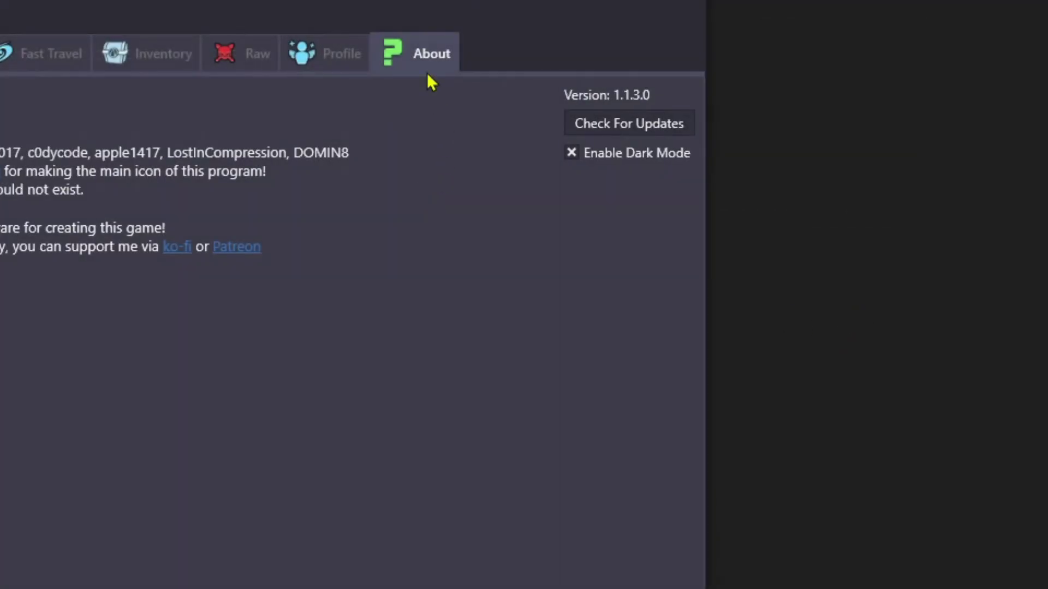
{"action": "left_click_drag", "start_coordinate": [336, 2], "coordinate": [625, 26]}
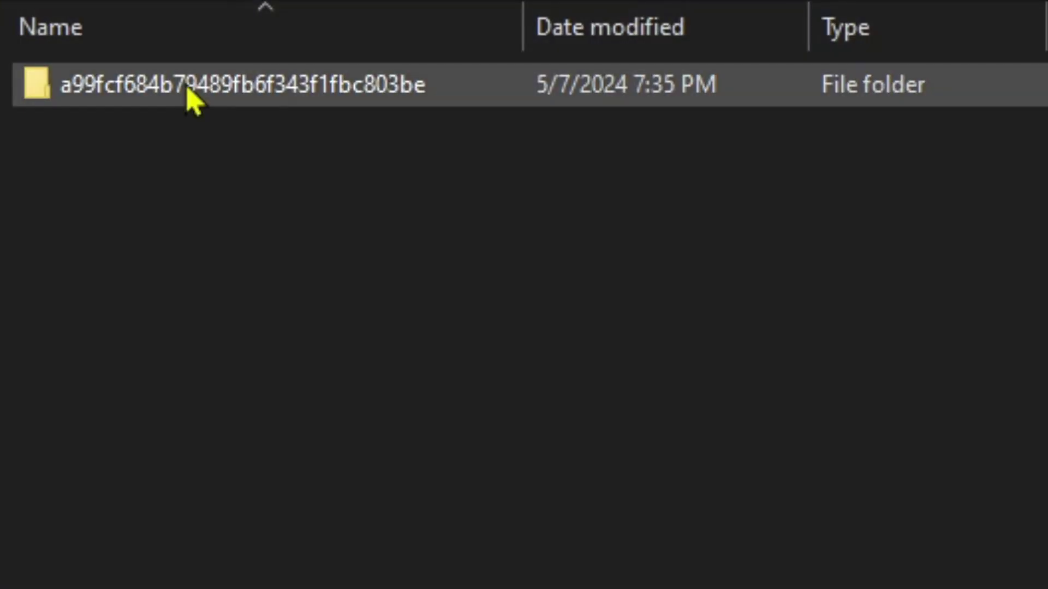
{"action": "double_click", "coordinate": [188, 87]}
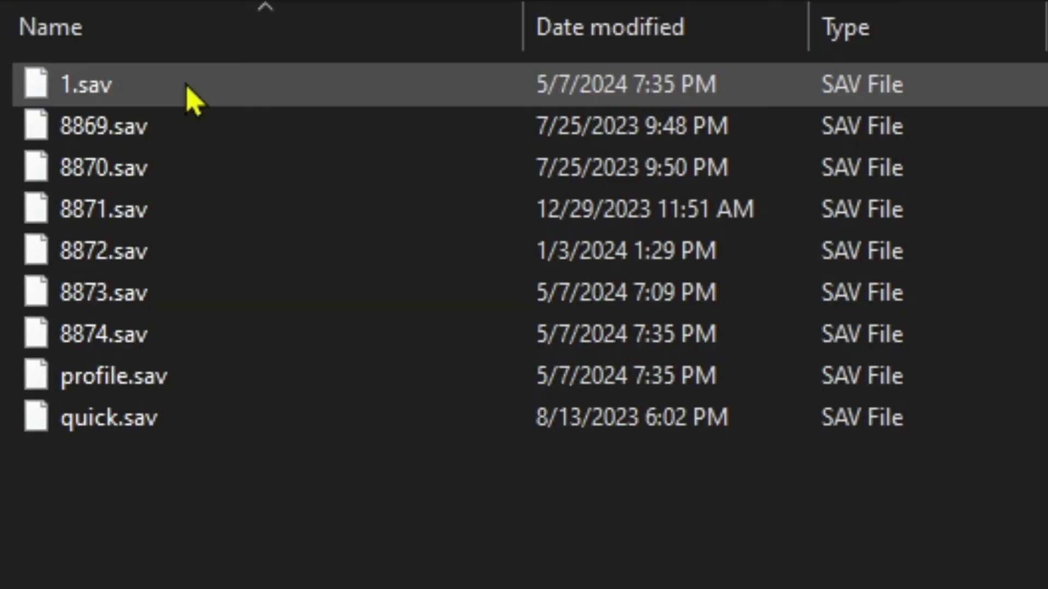
{"action": "double_click", "coordinate": [187, 87]}
Step: Look over the general save settings and the available platform options
{"action": "left_click", "coordinate": [222, 93]}
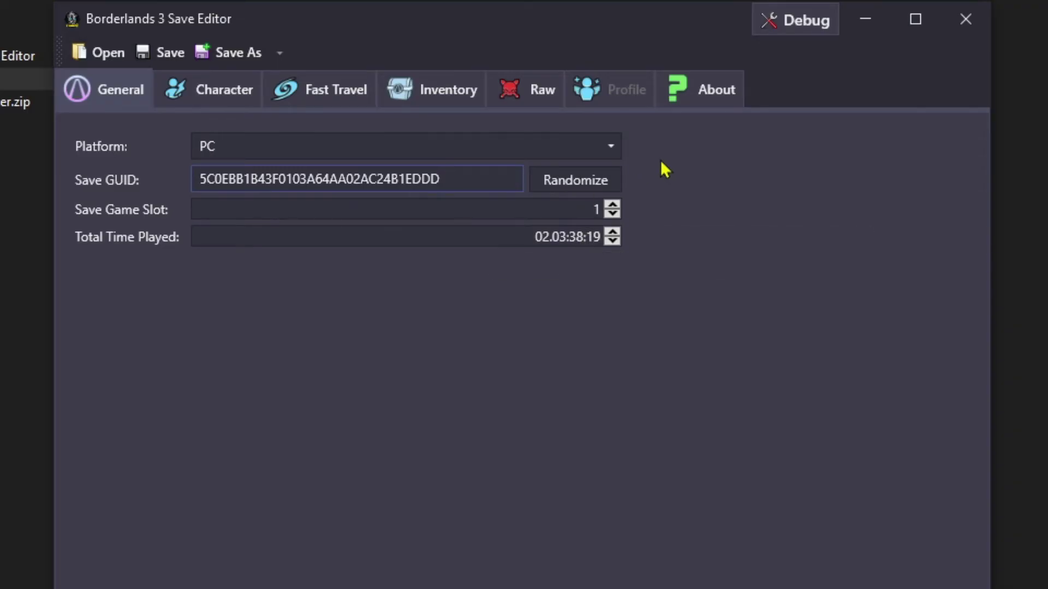
{"action": "left_click", "coordinate": [617, 148]}
{"action": "left_click", "coordinate": [682, 148]}
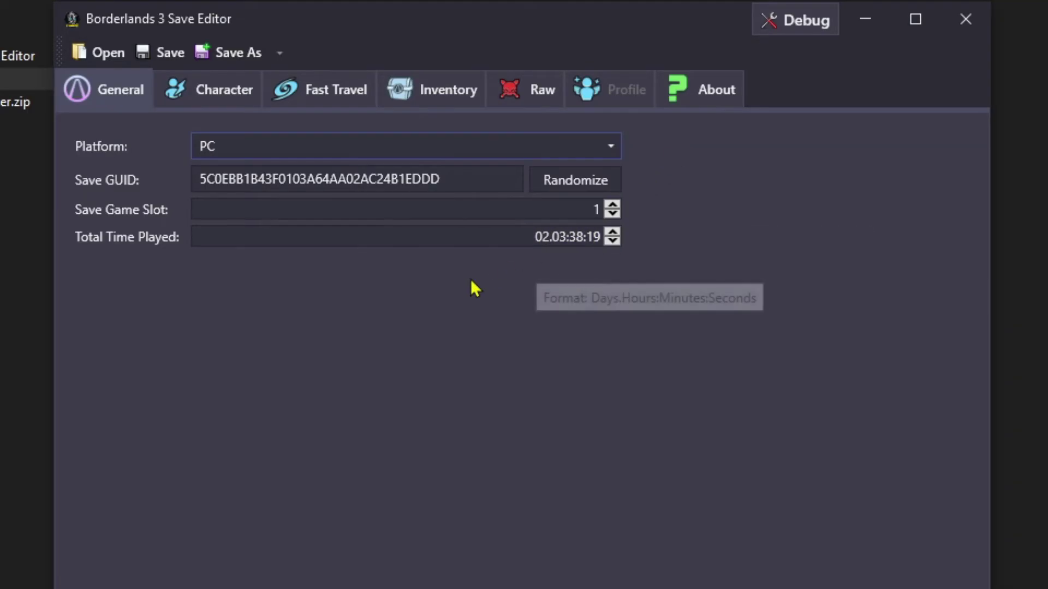
Step: Examine the character settings, including the class choices, Color 1 picker, currency and unlocks
{"action": "left_click", "coordinate": [235, 97]}
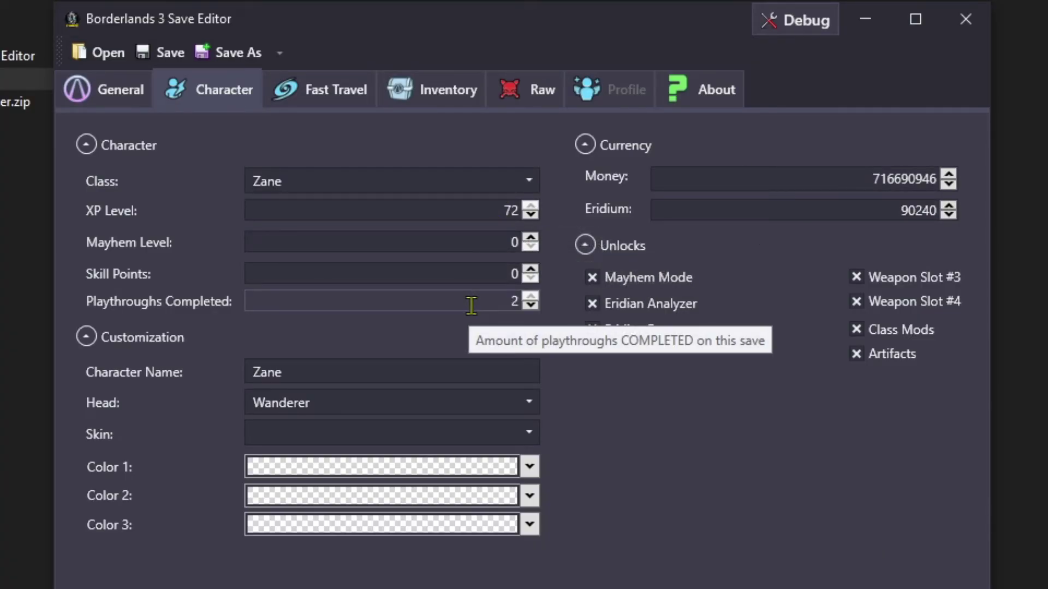
{"action": "left_click", "coordinate": [532, 178]}
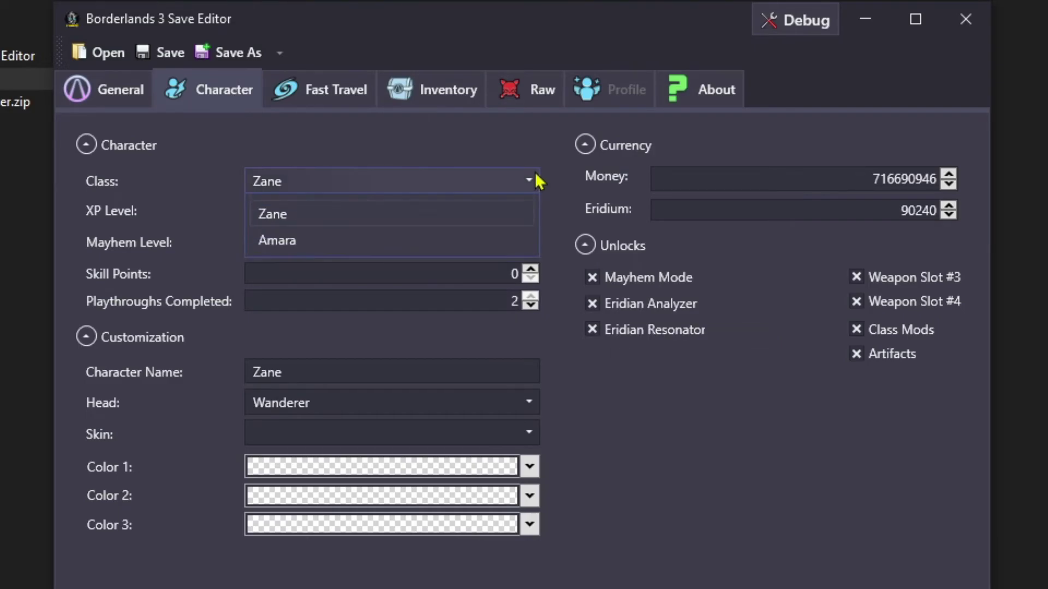
{"action": "left_click", "coordinate": [534, 177]}
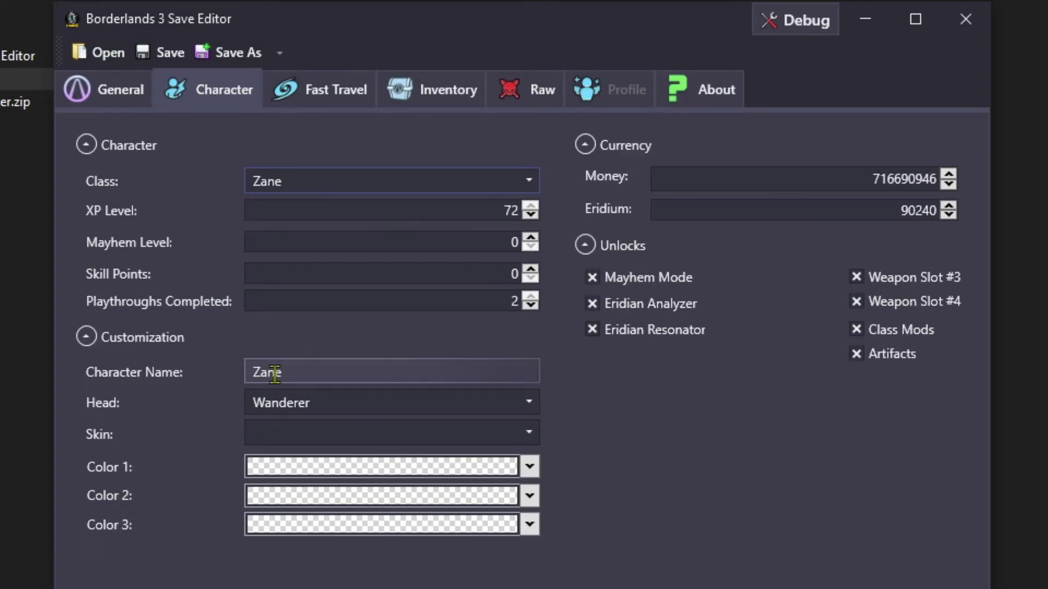
{"action": "left_click", "coordinate": [529, 467]}
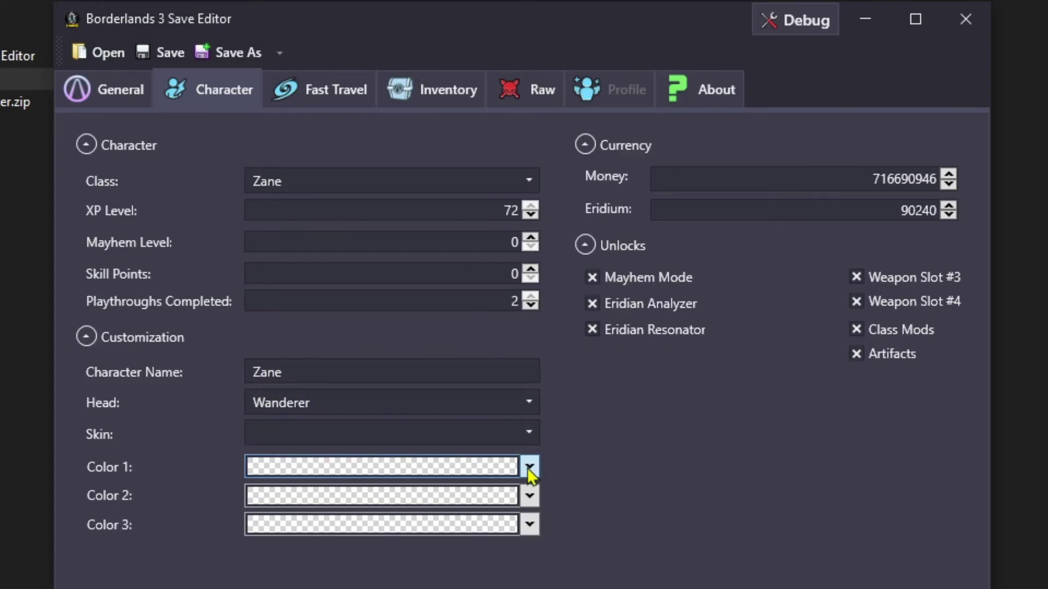
{"action": "left_click", "coordinate": [546, 474]}
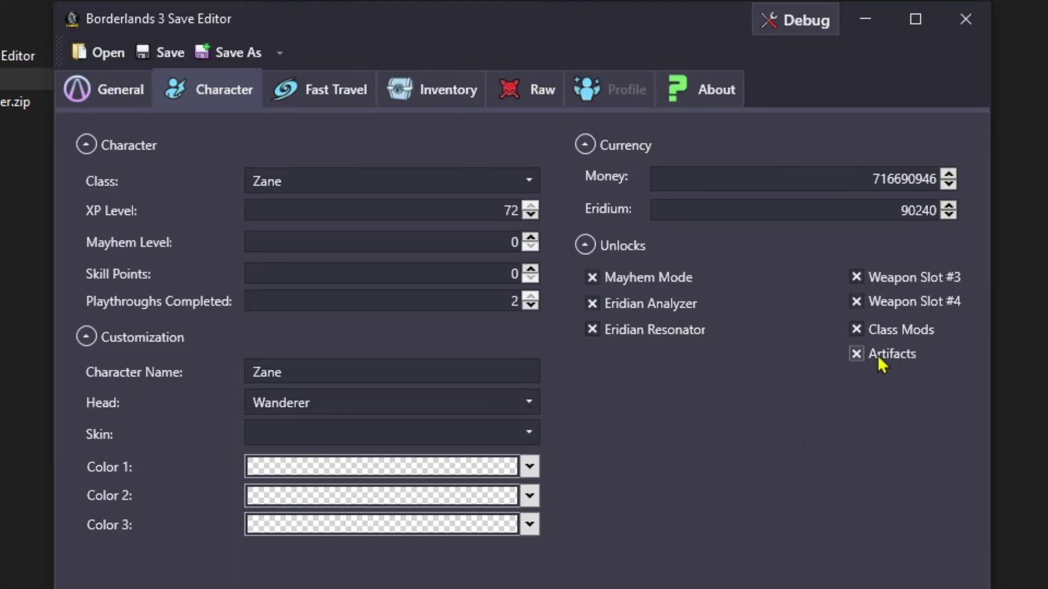
Step: Look through the visited TVHM teleporters and open the character's inventory
{"action": "left_click", "coordinate": [342, 92]}
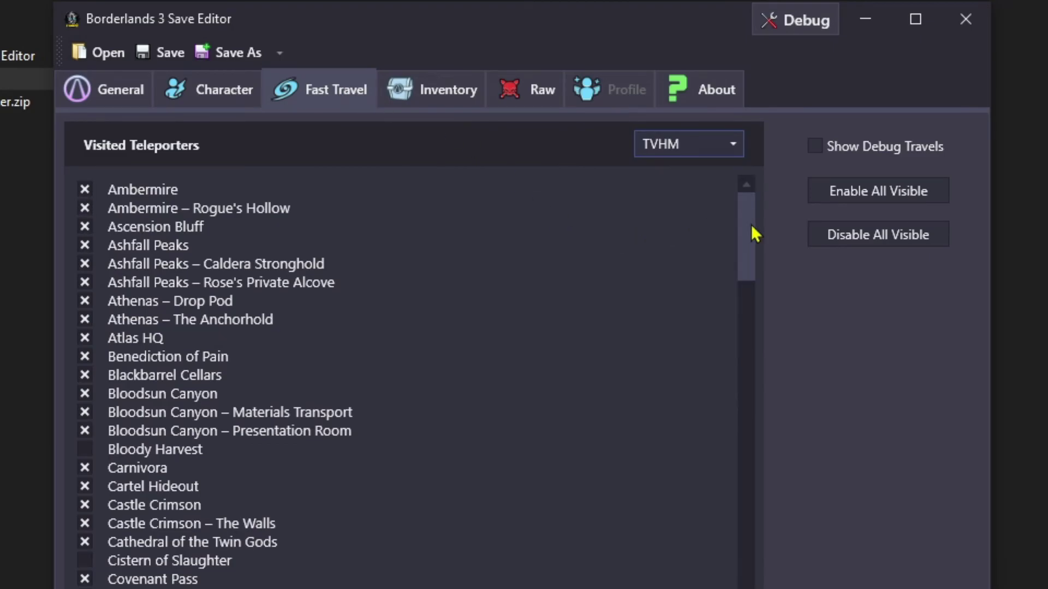
{"action": "mouse_move", "coordinate": [751, 232]}
{"action": "left_mouse_down"}
{"action": "mouse_move", "coordinate": [756, 586]}
{"action": "mouse_move", "coordinate": [744, 234]}
{"action": "left_mouse_up"}
{"action": "left_click", "coordinate": [423, 96]}
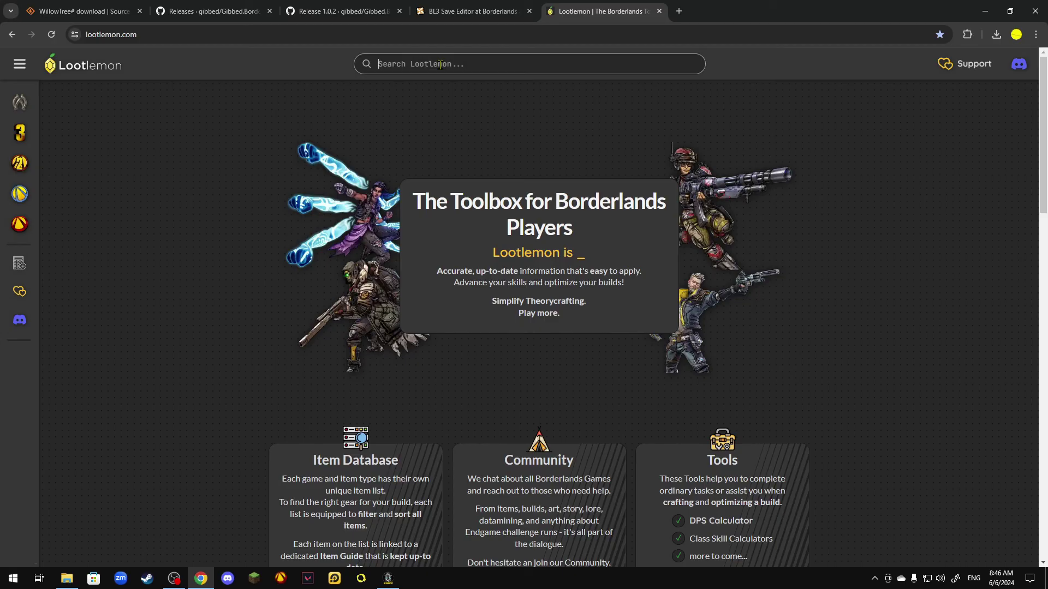
Step: Search Lootlemon for "hellfire" and open the page of the BL3 legendary SMG
{"action": "type", "text": "hellfire"}
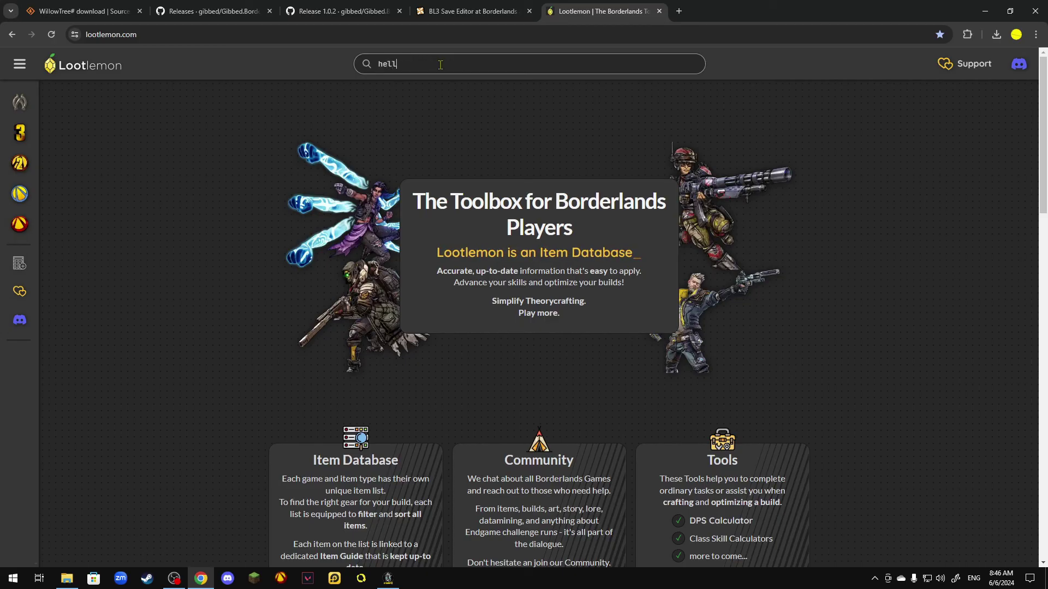
{"action": "key", "text": "Return"}
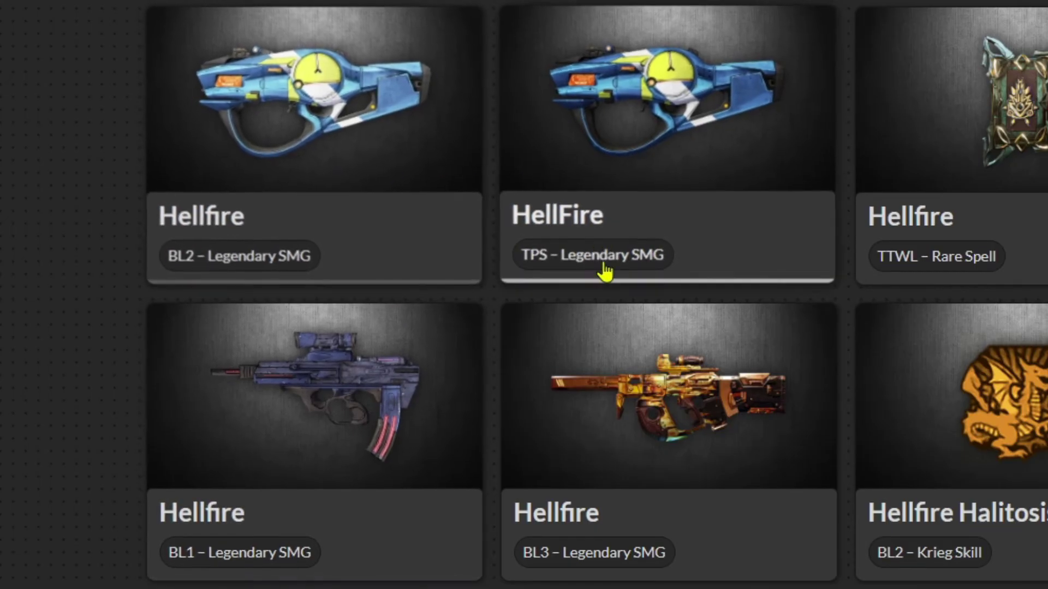
{"action": "left_click", "coordinate": [613, 445]}
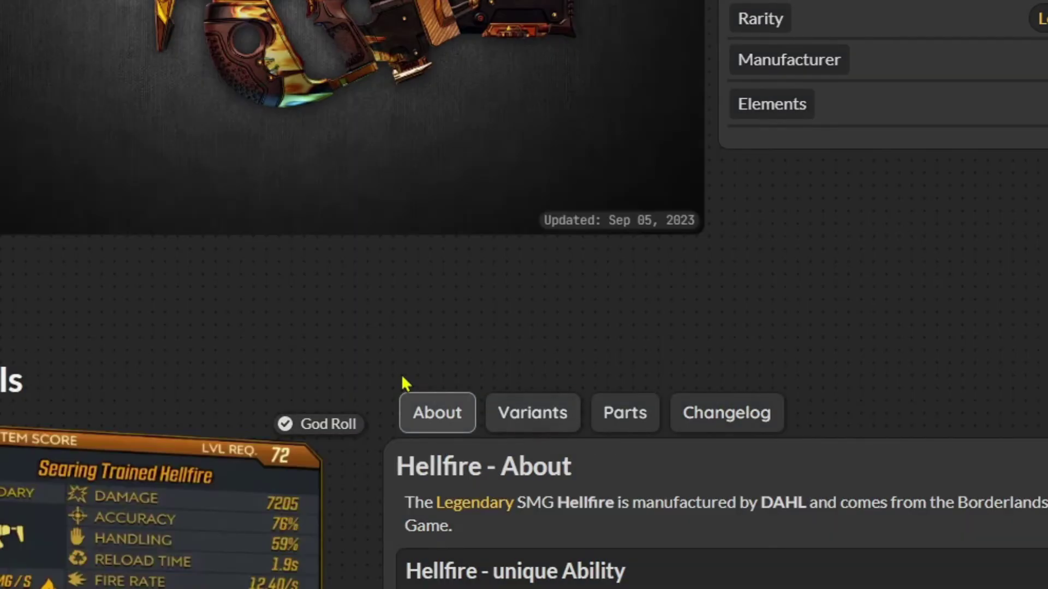
Step: Copy the Hellfire code from Lootlemon and import it into the Borderlands 3 save's inventory
{"action": "scroll", "coordinate": [403, 386], "scroll_direction": "down", "scroll_amount": 5}
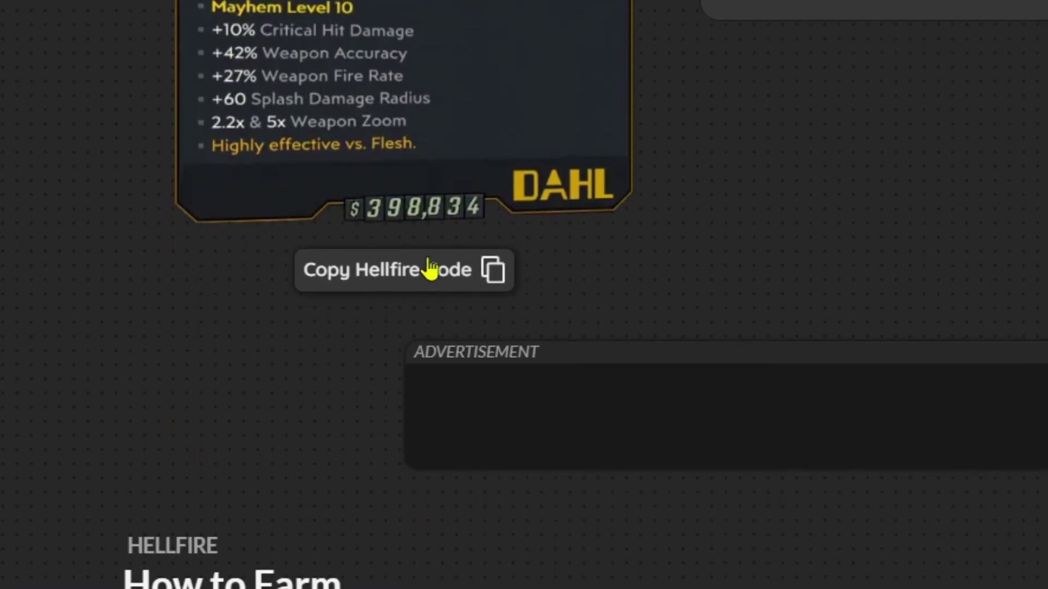
{"action": "scroll", "coordinate": [430, 302], "scroll_direction": "up", "scroll_amount": 4}
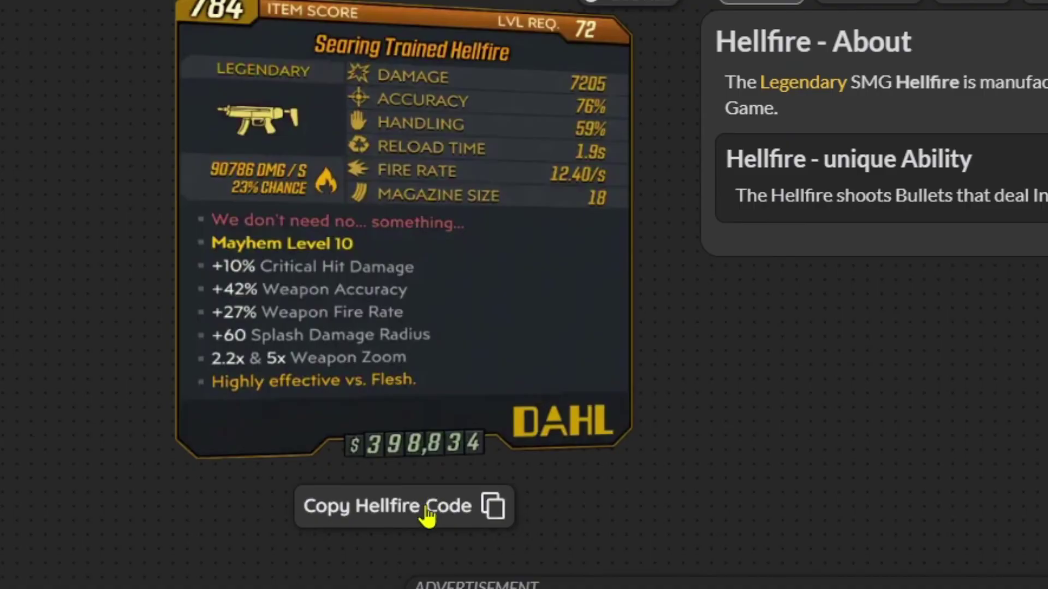
{"action": "left_click", "coordinate": [428, 516]}
{"action": "key", "text": "alt+Tab"}
{"action": "left_click", "coordinate": [243, 146]}
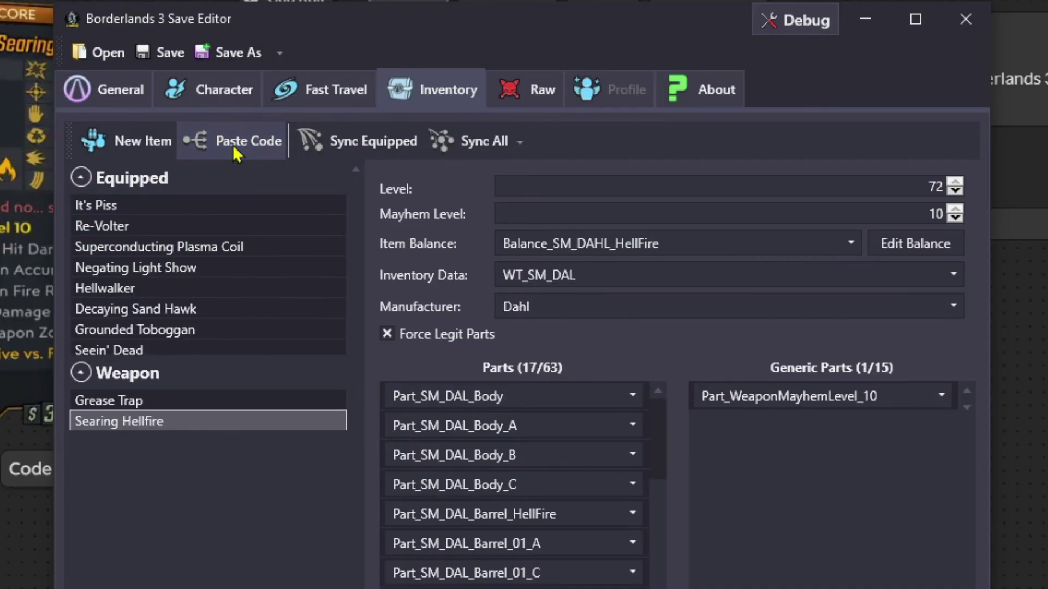
Step: Check the alternatives offered for the Hellfire's body parts and its generic mayhem level part
{"action": "left_click", "coordinate": [537, 396]}
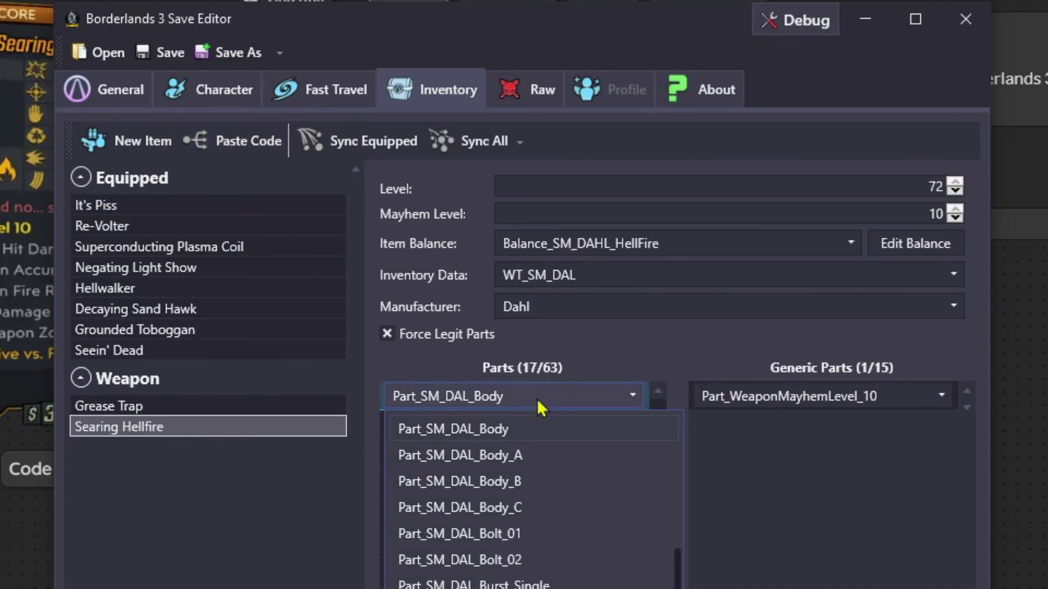
{"action": "left_click", "coordinate": [564, 428]}
{"action": "left_click", "coordinate": [566, 457]}
{"action": "left_click", "coordinate": [567, 457]}
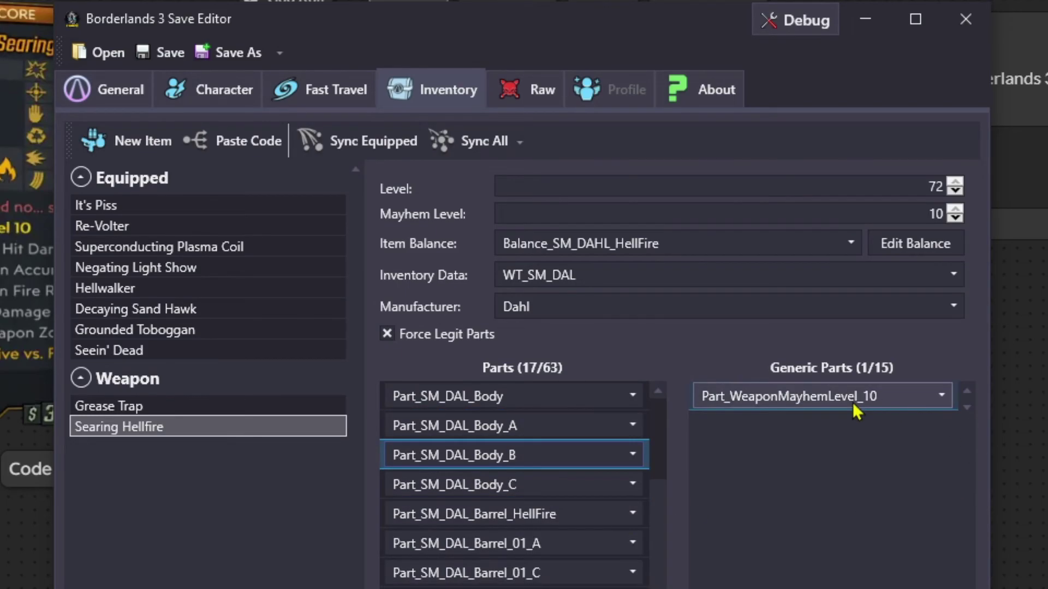
{"action": "left_click", "coordinate": [333, 428]}
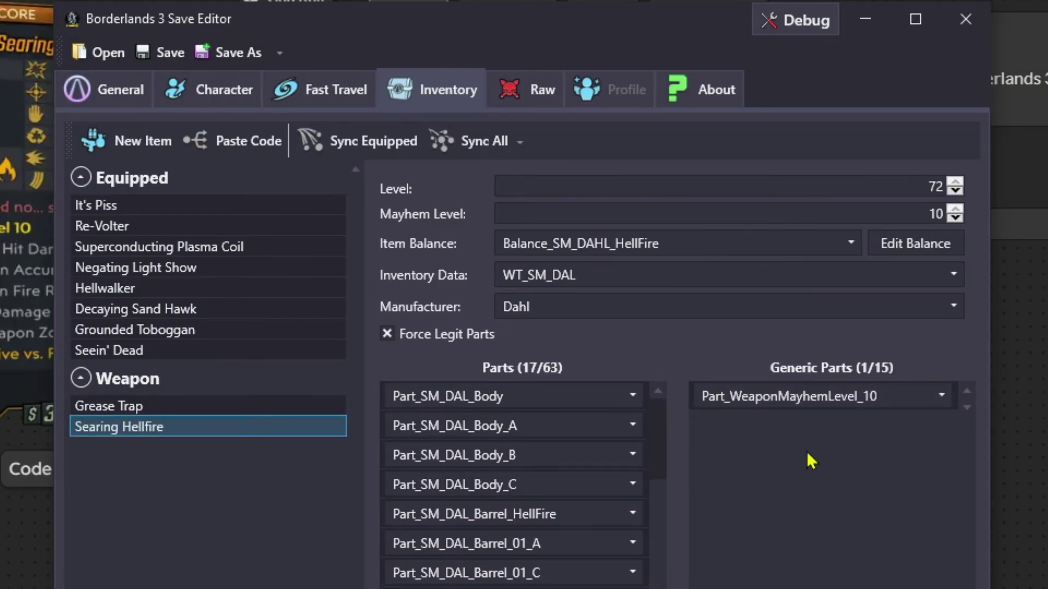
{"action": "left_click", "coordinate": [805, 399]}
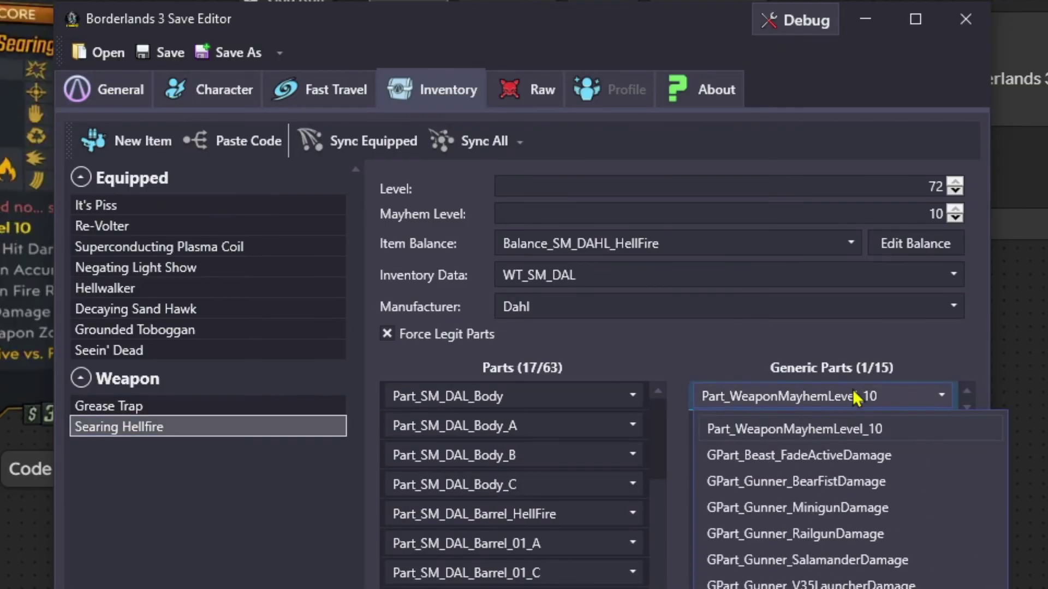
{"action": "left_click", "coordinate": [870, 400]}
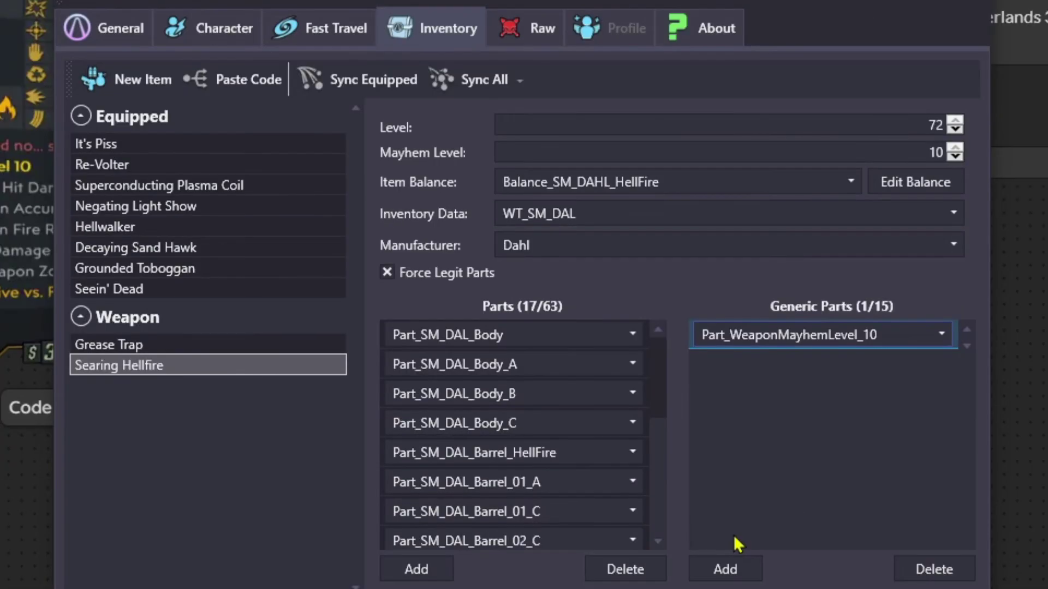
Step: Add a second generic part to the Hellfire and browse the parts it can be replaced with
{"action": "left_click", "coordinate": [725, 569]}
{"action": "left_click", "coordinate": [775, 365]}
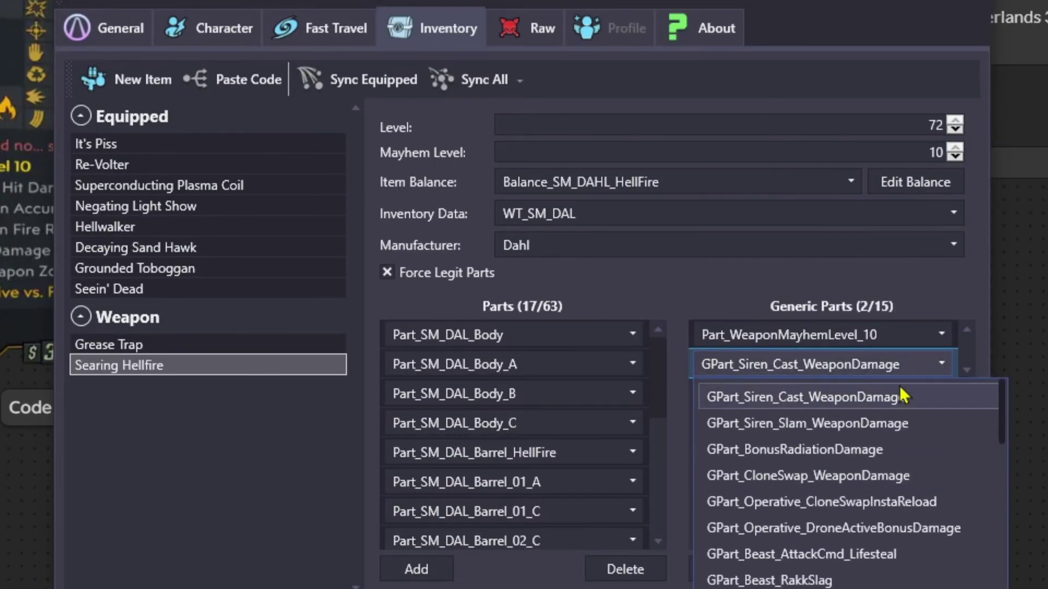
{"action": "scroll", "coordinate": [901, 554], "scroll_direction": "down", "scroll_amount": 5}
{"action": "scroll", "coordinate": [814, 527], "scroll_direction": "up", "scroll_amount": 3}
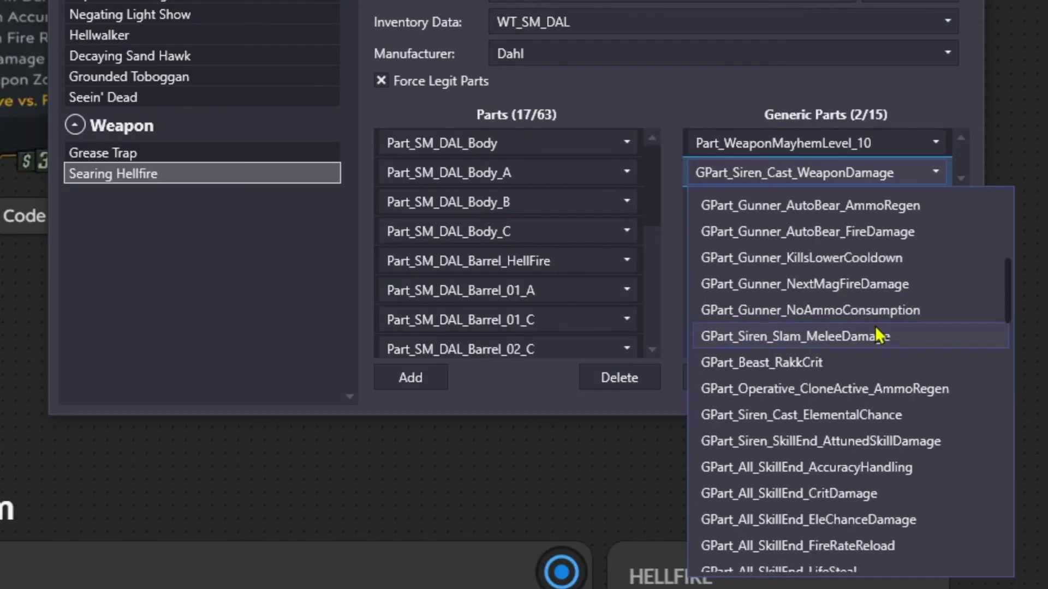
{"action": "scroll", "coordinate": [879, 526], "scroll_direction": "down", "scroll_amount": 2}
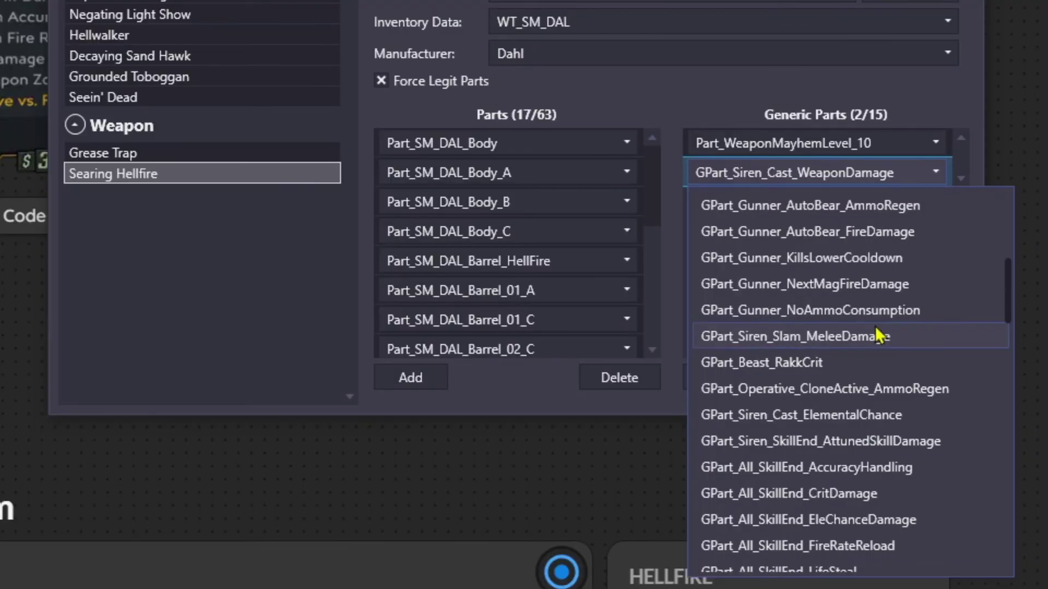
{"action": "scroll", "coordinate": [877, 335], "scroll_direction": "down", "scroll_amount": 2}
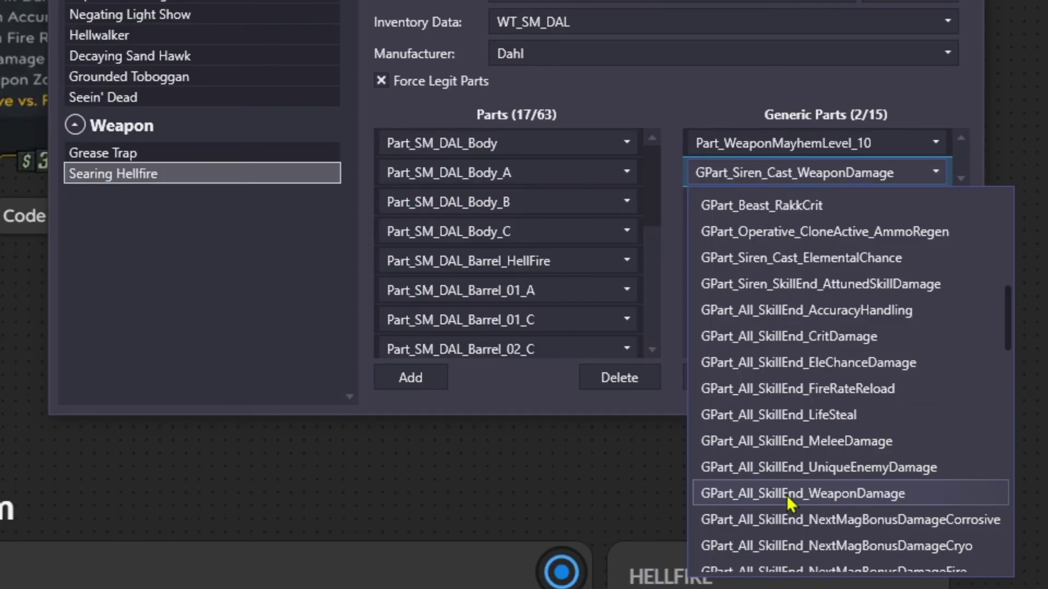
{"action": "scroll", "coordinate": [872, 501], "scroll_direction": "down", "scroll_amount": 2}
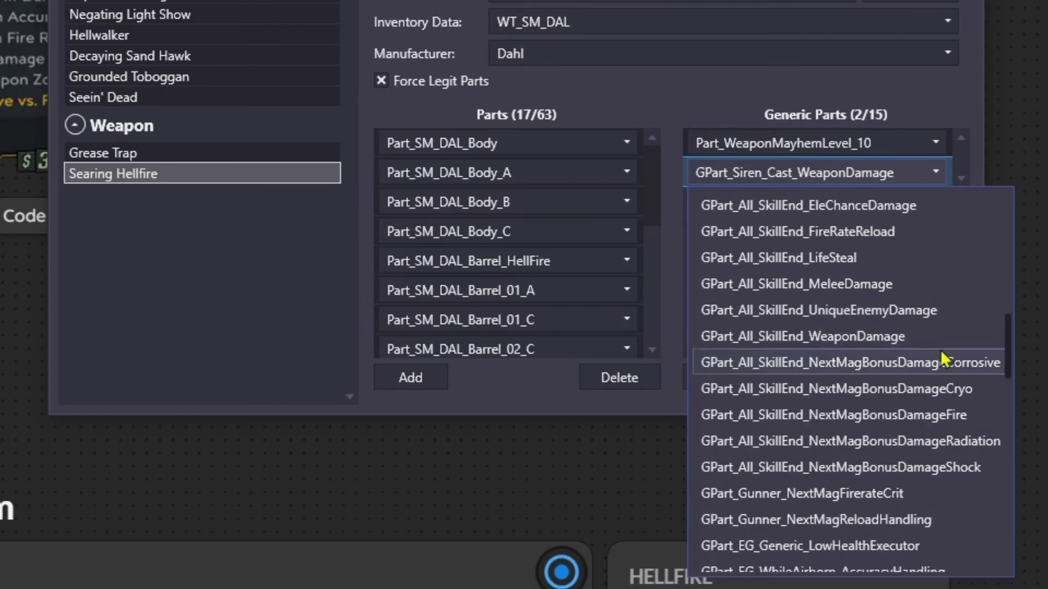
{"action": "scroll", "coordinate": [941, 358], "scroll_direction": "up", "scroll_amount": 4}
{"action": "scroll", "coordinate": [945, 360], "scroll_direction": "up", "scroll_amount": 2}
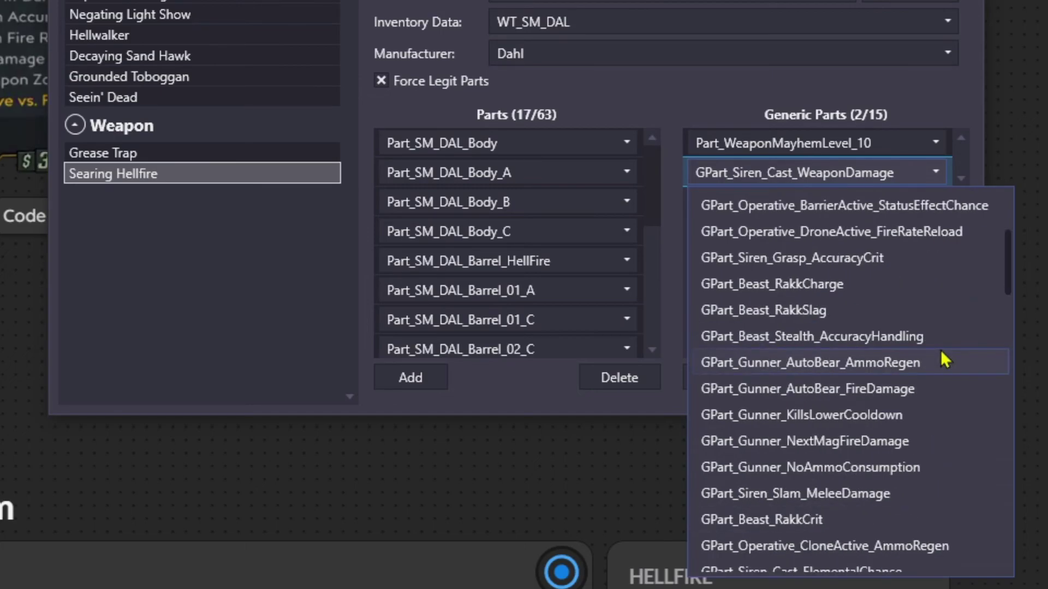
Step: Check the Hellfire's inventory data and manufacturer alternatives, leaving WT_SM_DAL and Dahl selected
{"action": "left_click", "coordinate": [945, 28]}
{"action": "left_click", "coordinate": [946, 29]}
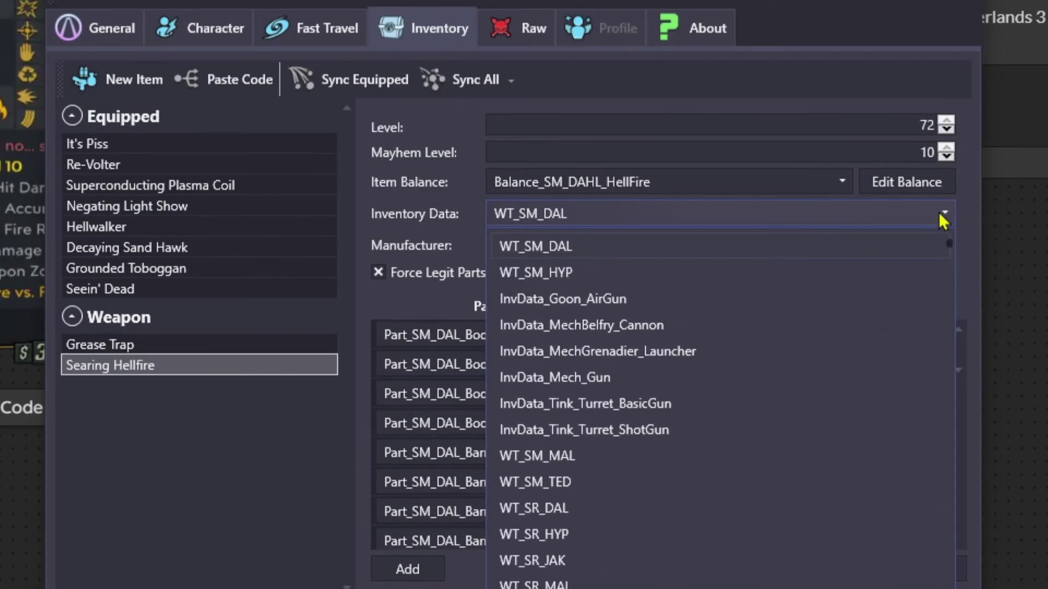
{"action": "left_click", "coordinate": [548, 221]}
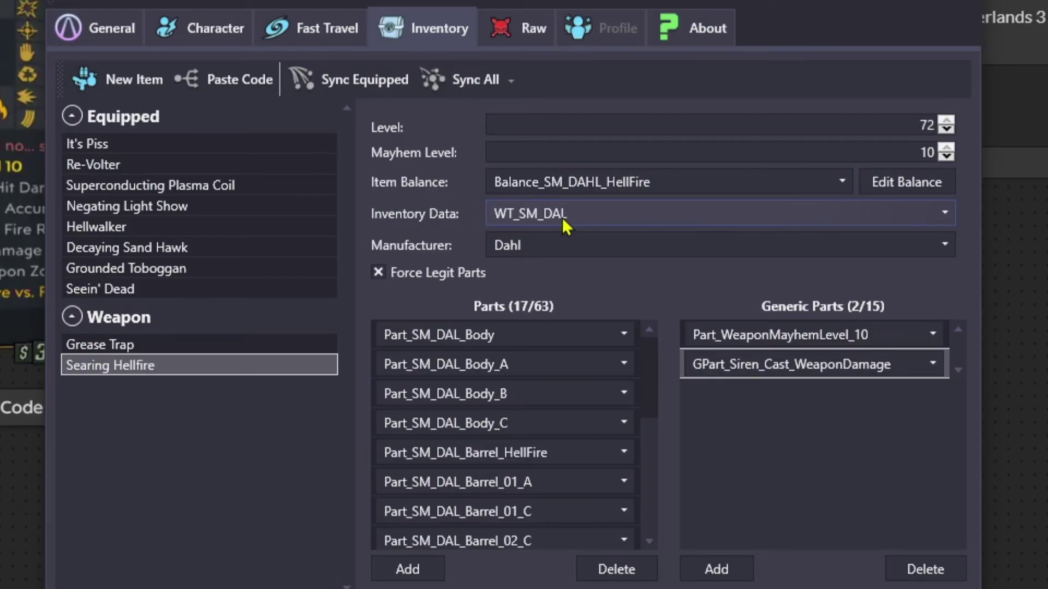
{"action": "double_click", "coordinate": [926, 152]}
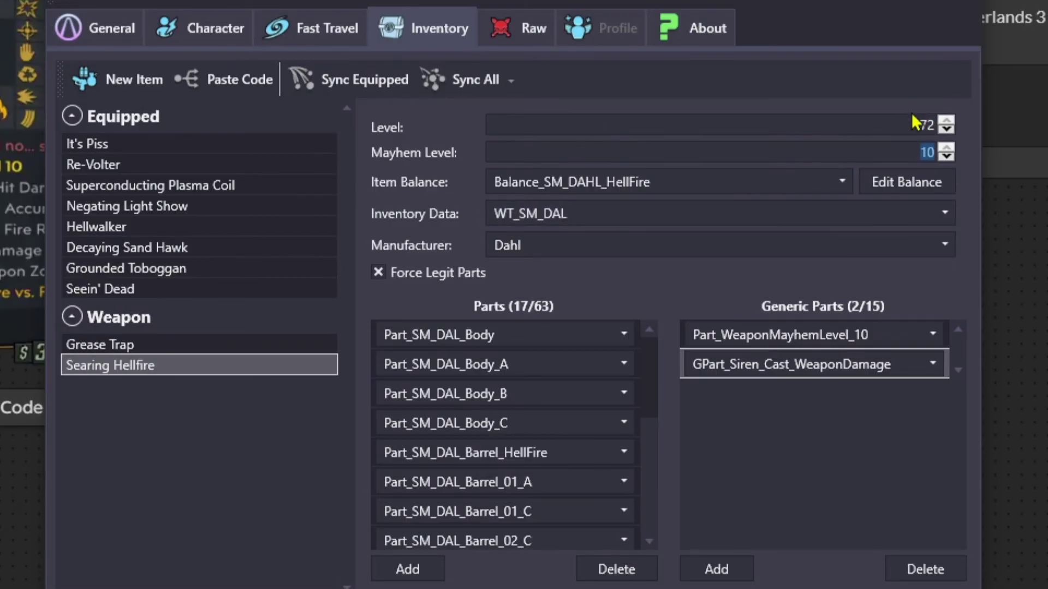
{"action": "left_click", "coordinate": [682, 246]}
{"action": "scroll", "coordinate": [701, 460], "scroll_direction": "down", "scroll_amount": 10}
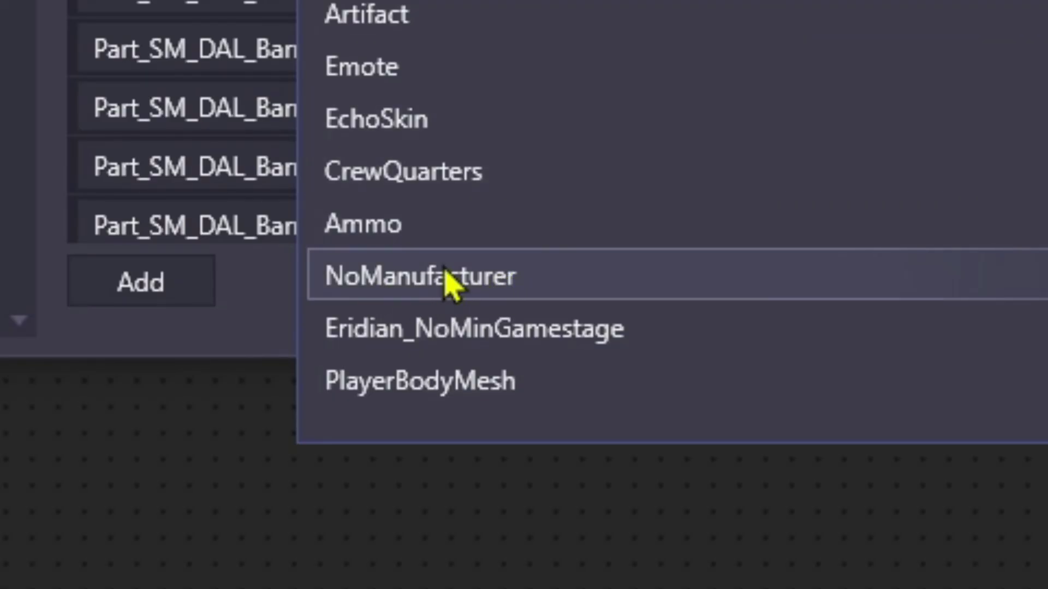
{"action": "scroll", "coordinate": [482, 23], "scroll_direction": "up", "scroll_amount": 6}
{"action": "scroll", "coordinate": [479, 30], "scroll_direction": "down", "scroll_amount": 4}
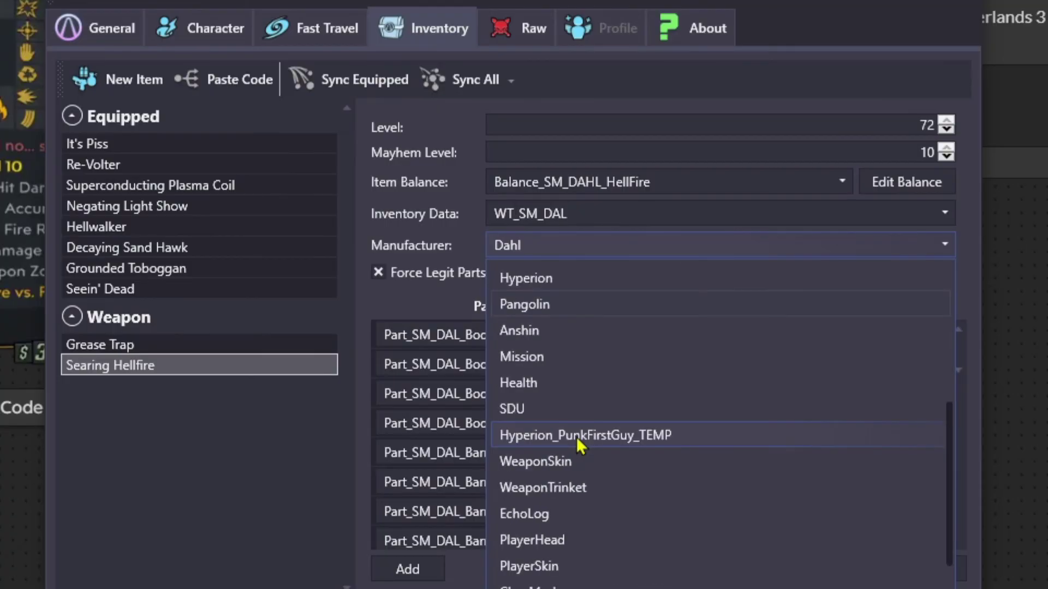
{"action": "scroll", "coordinate": [577, 443], "scroll_direction": "down", "scroll_amount": 3}
{"action": "left_click", "coordinate": [596, 255]}
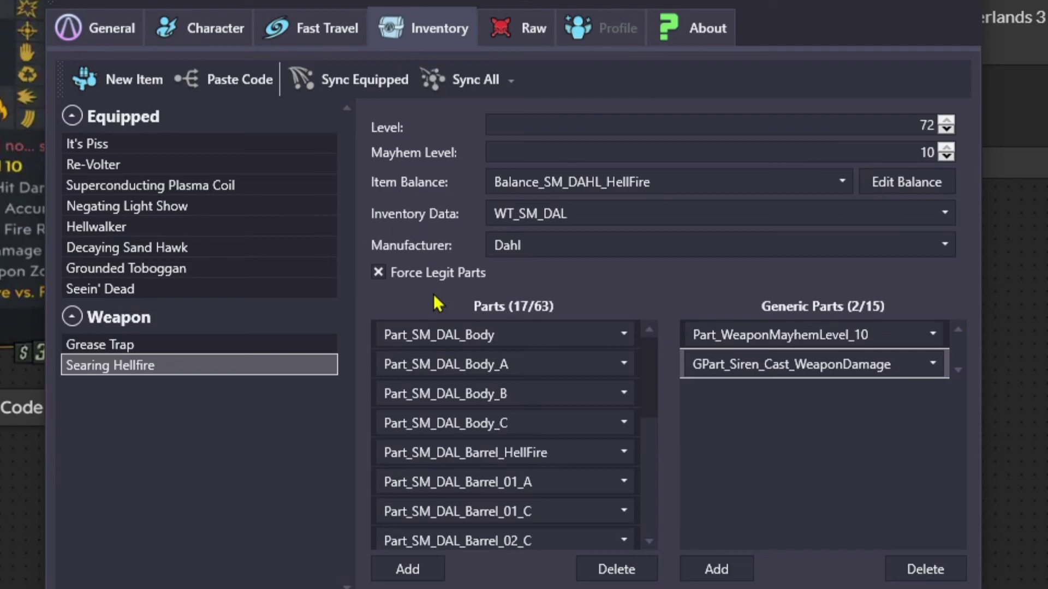
Step: Turn Force Legit Parts off and back on for the Hellfire, and look through its parts list
{"action": "left_click", "coordinate": [377, 272]}
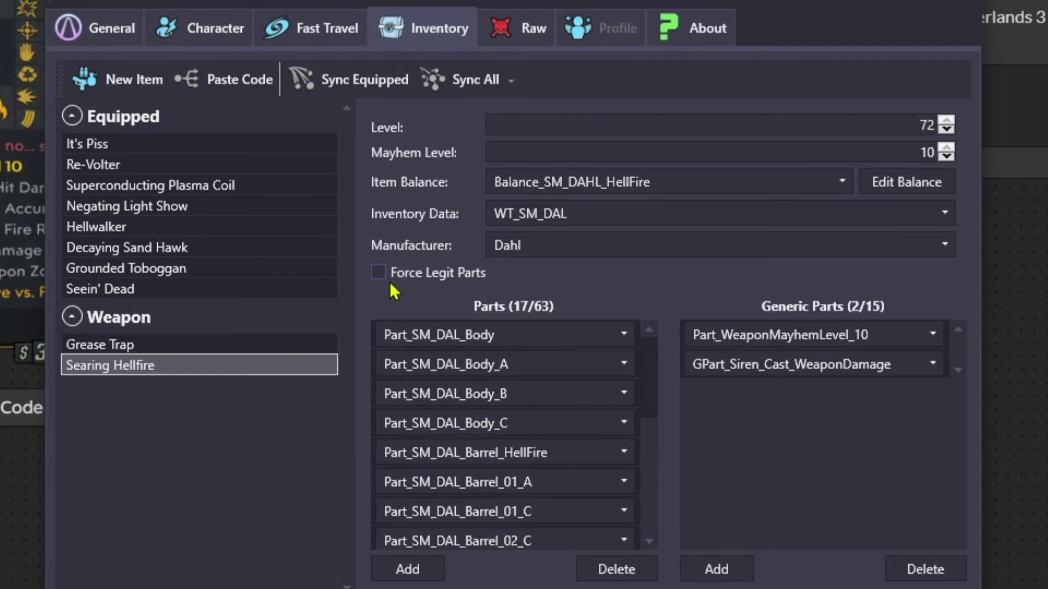
{"action": "left_click", "coordinate": [378, 275]}
{"action": "scroll", "coordinate": [562, 405], "scroll_direction": "down", "scroll_amount": 3}
{"action": "scroll", "coordinate": [562, 405], "scroll_direction": "up", "scroll_amount": 3}
{"action": "scroll", "coordinate": [562, 405], "scroll_direction": "down", "scroll_amount": 3}
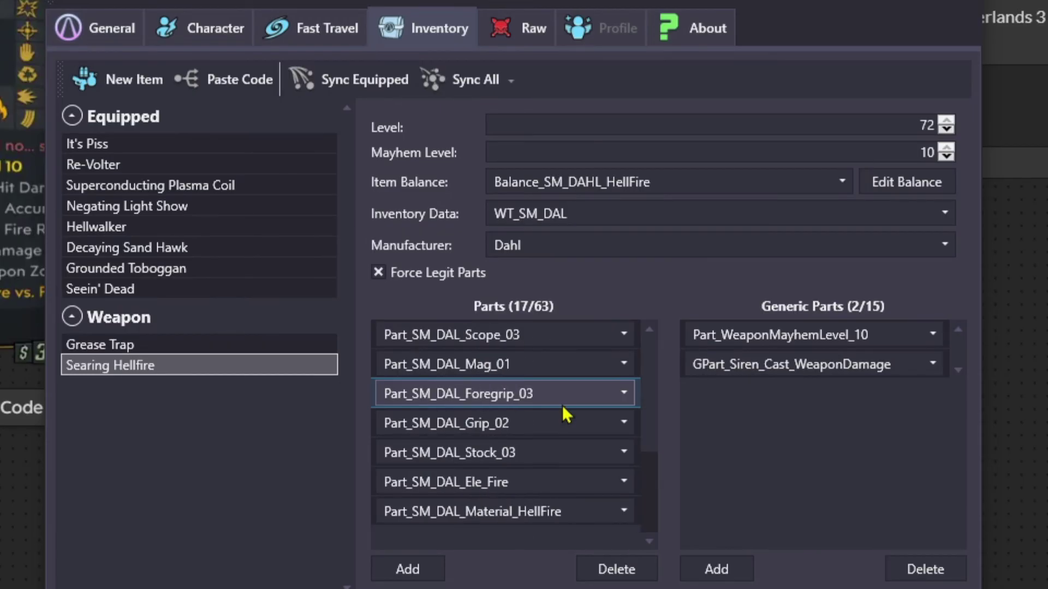
{"action": "scroll", "coordinate": [562, 405], "scroll_direction": "up", "scroll_amount": 3}
{"action": "scroll", "coordinate": [562, 405], "scroll_direction": "down", "scroll_amount": 3}
{"action": "scroll", "coordinate": [562, 404], "scroll_direction": "up", "scroll_amount": 3}
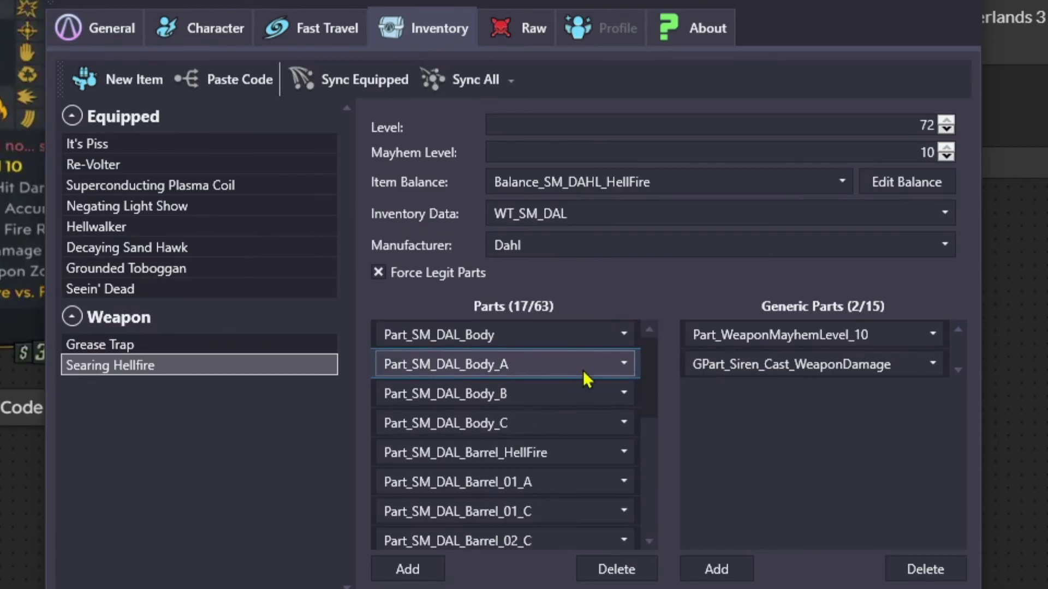
{"action": "scroll", "coordinate": [587, 379], "scroll_direction": "down", "scroll_amount": 3}
Step: Look through the save's raw data properties and view the character settings
{"action": "left_click", "coordinate": [534, 43]}
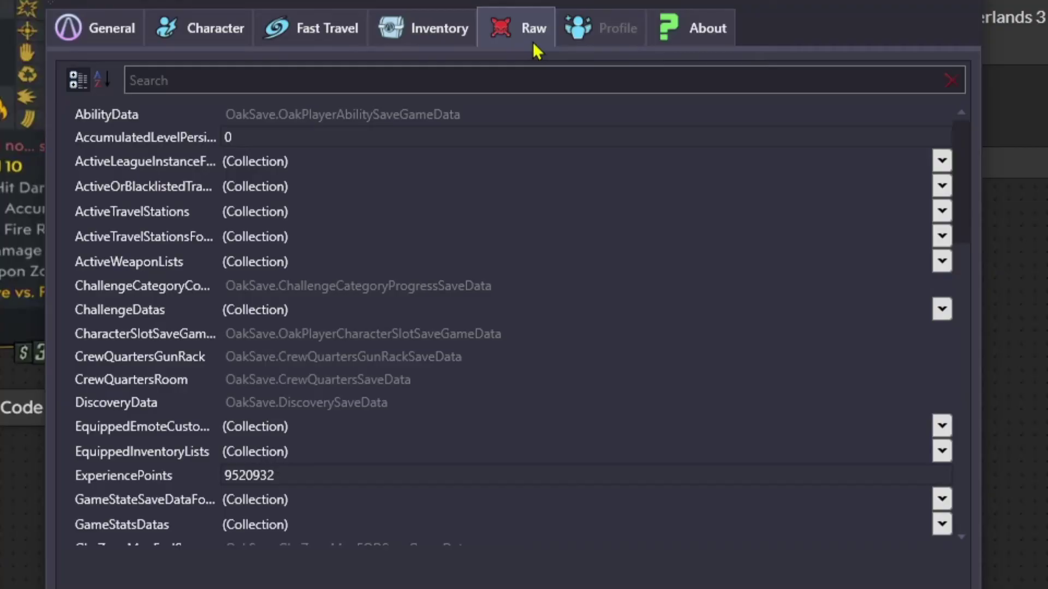
{"action": "scroll", "coordinate": [599, 316], "scroll_direction": "down", "scroll_amount": 5}
{"action": "scroll", "coordinate": [599, 317], "scroll_direction": "up", "scroll_amount": 3}
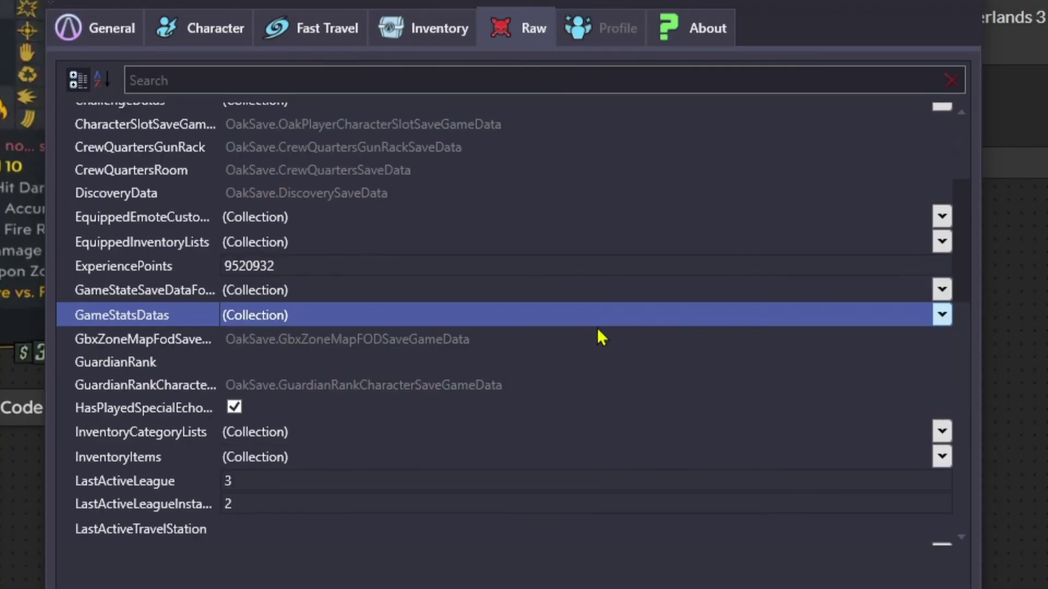
{"action": "scroll", "coordinate": [599, 331], "scroll_direction": "up", "scroll_amount": 3}
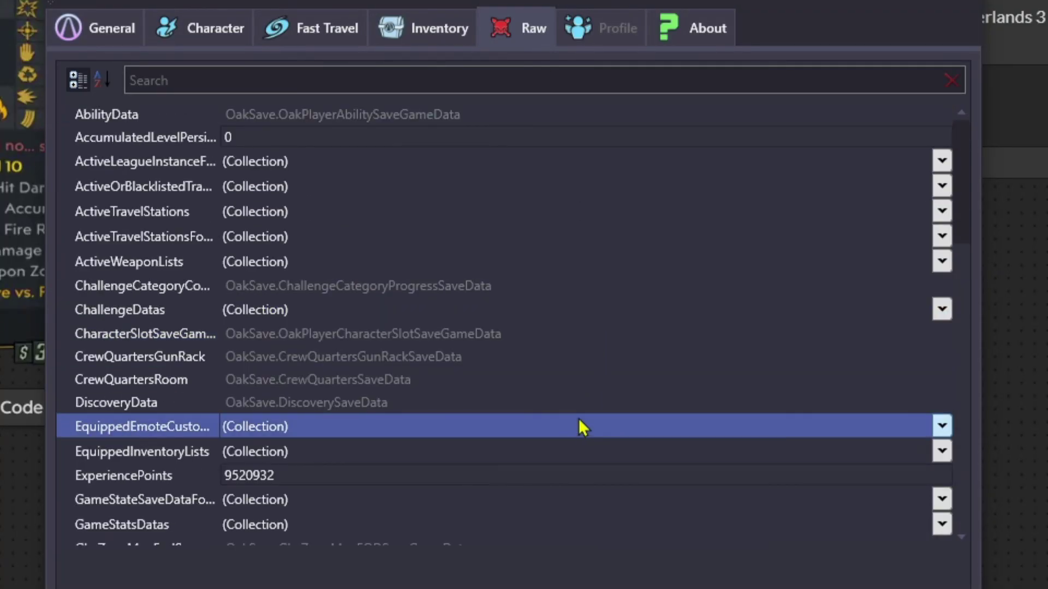
{"action": "left_click", "coordinate": [179, 34]}
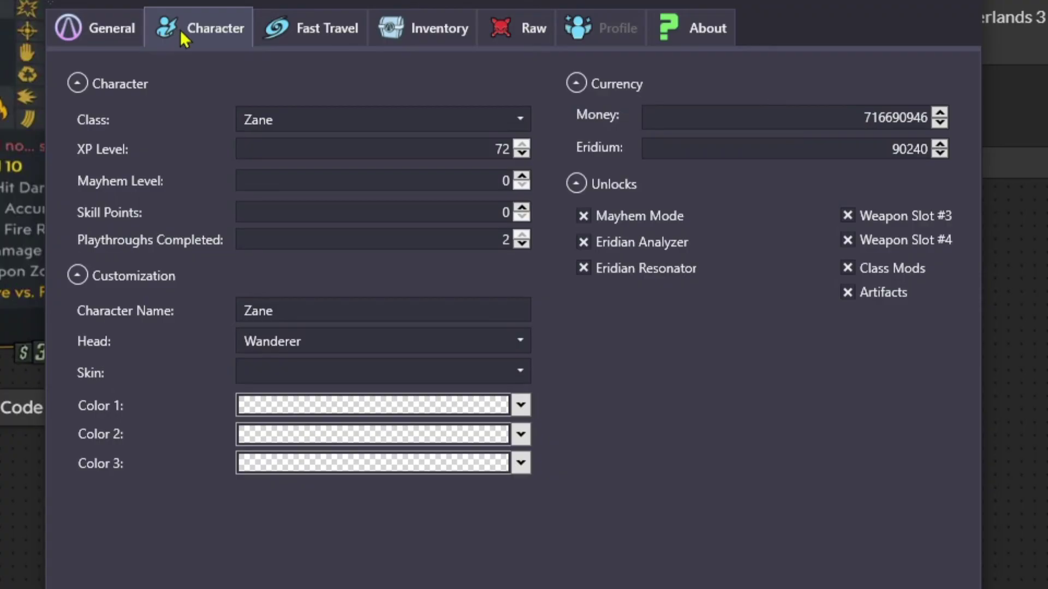
Step: Create a new inventory item of type SMGs with the balance Balance_SM_TED_DarkArmy
{"action": "left_click", "coordinate": [432, 41]}
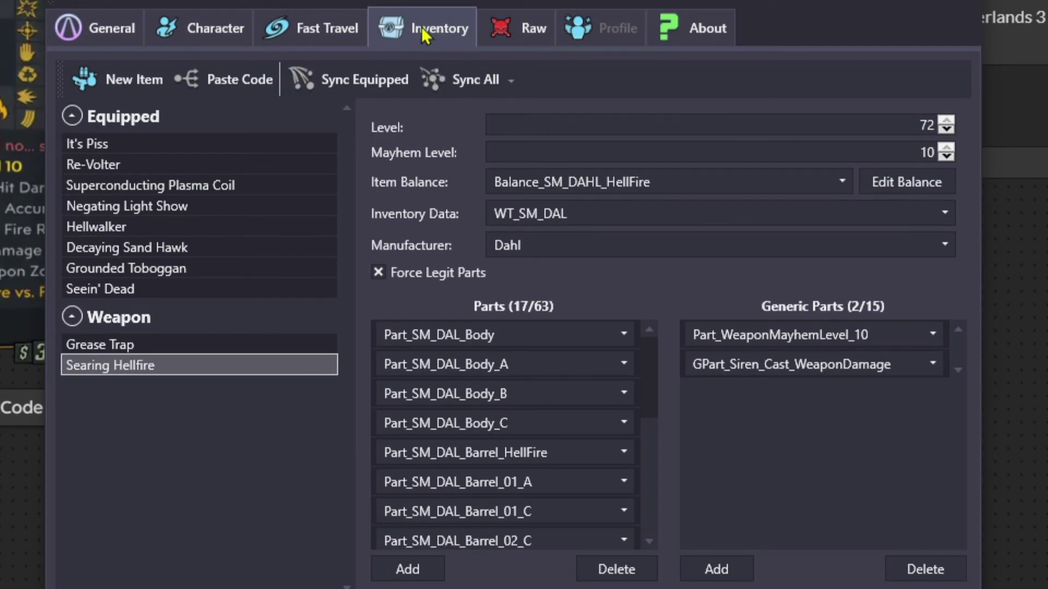
{"action": "left_click", "coordinate": [140, 90]}
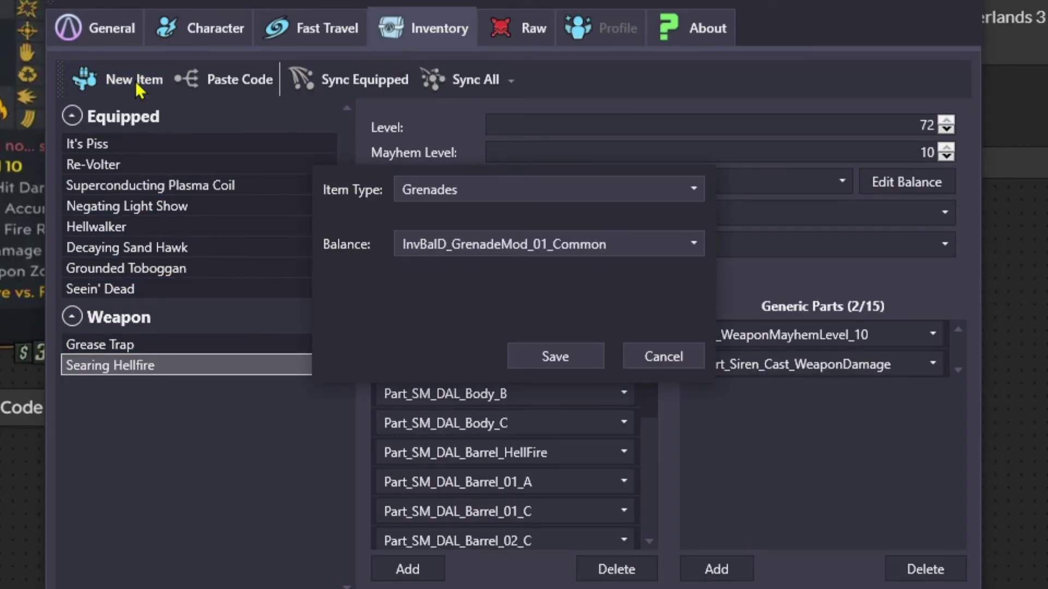
{"action": "left_click", "coordinate": [458, 194]}
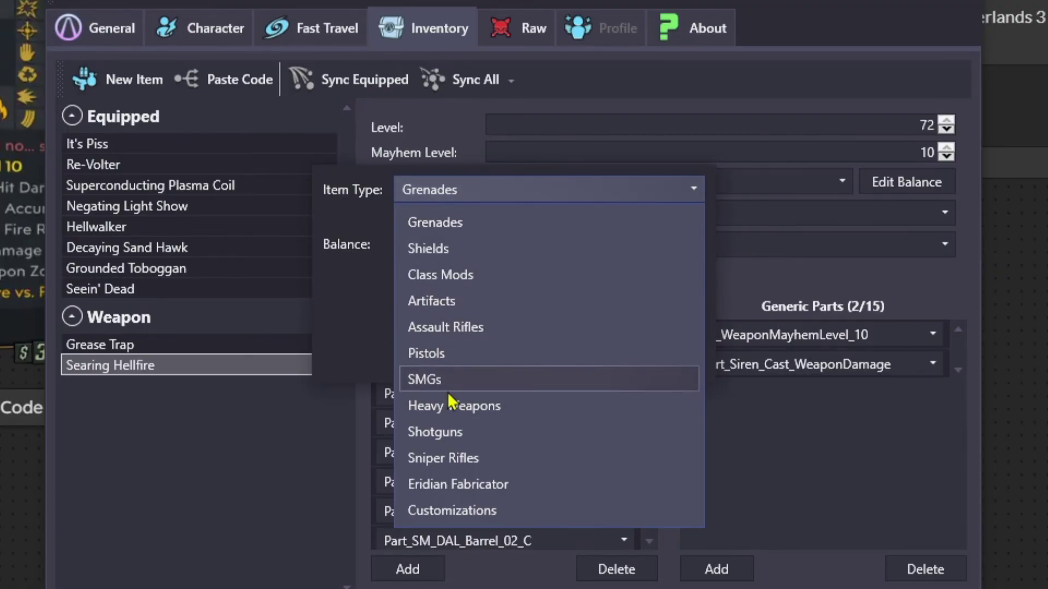
{"action": "left_click", "coordinate": [437, 381]}
{"action": "left_click", "coordinate": [539, 244]}
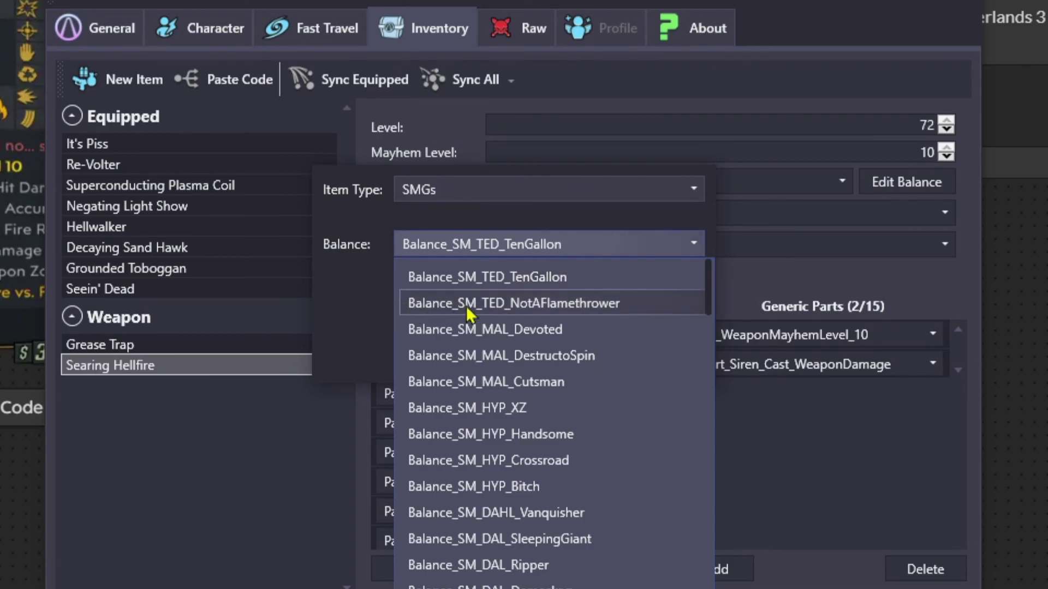
{"action": "scroll", "coordinate": [663, 295], "scroll_direction": "down", "scroll_amount": 4}
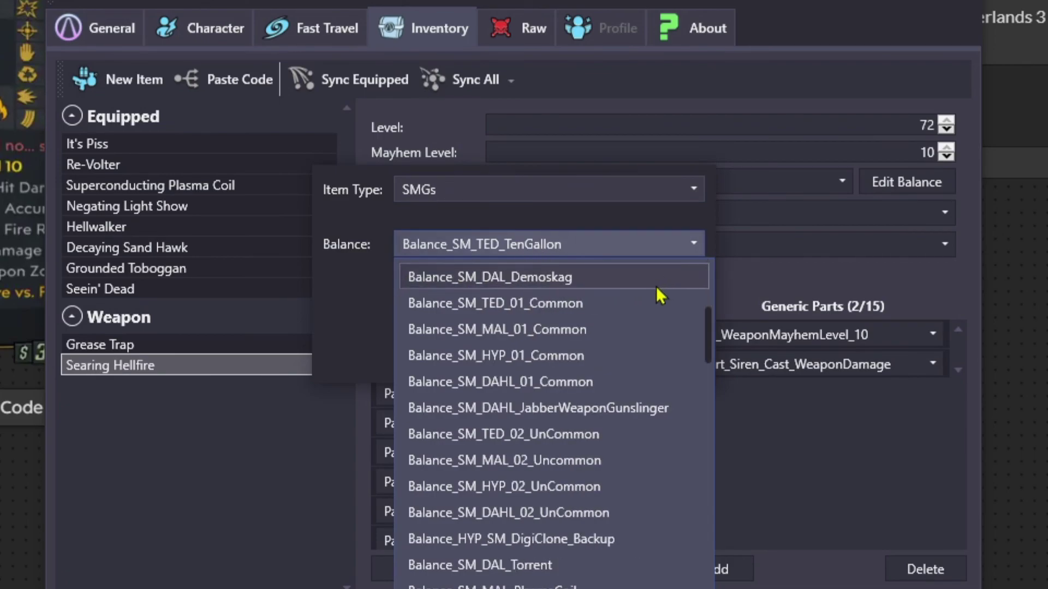
{"action": "scroll", "coordinate": [606, 540], "scroll_direction": "down", "scroll_amount": 4}
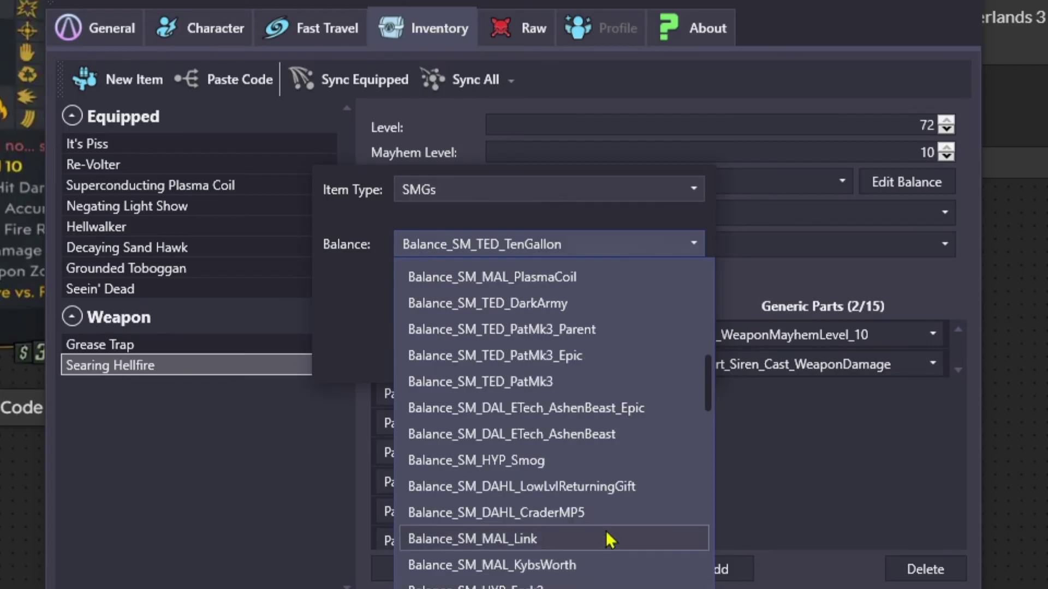
{"action": "left_click", "coordinate": [592, 302]}
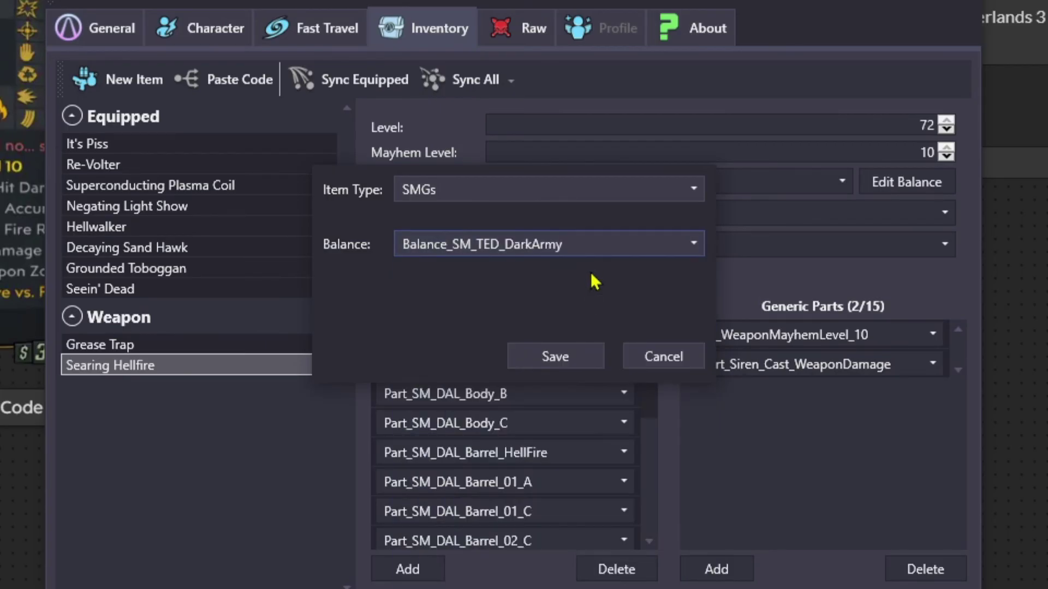
{"action": "left_click", "coordinate": [591, 251]}
{"action": "scroll", "coordinate": [589, 301], "scroll_direction": "up", "scroll_amount": 8}
{"action": "left_click", "coordinate": [321, 317]}
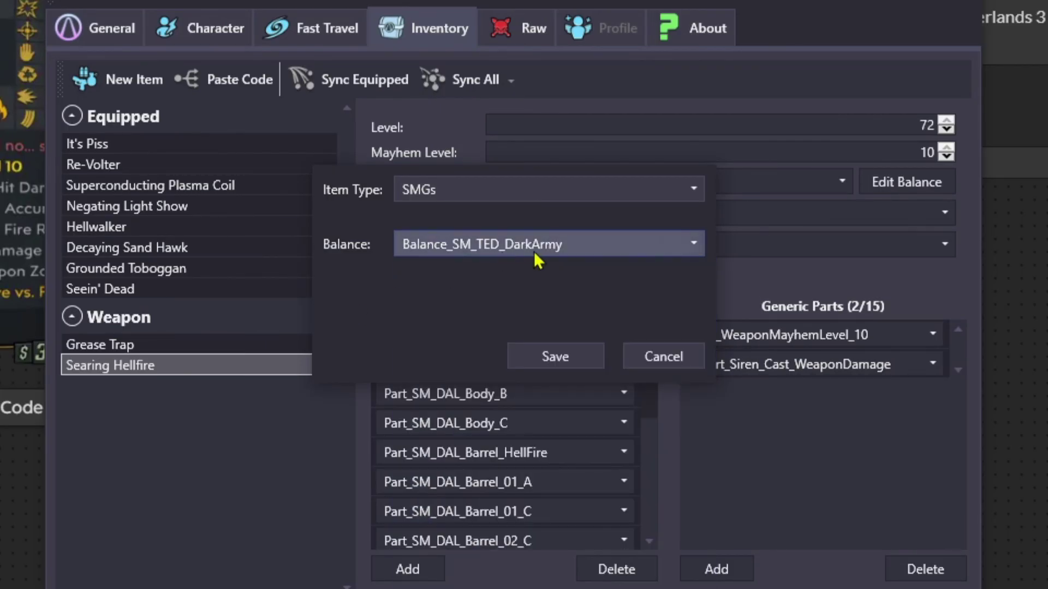
{"action": "left_click", "coordinate": [584, 357]}
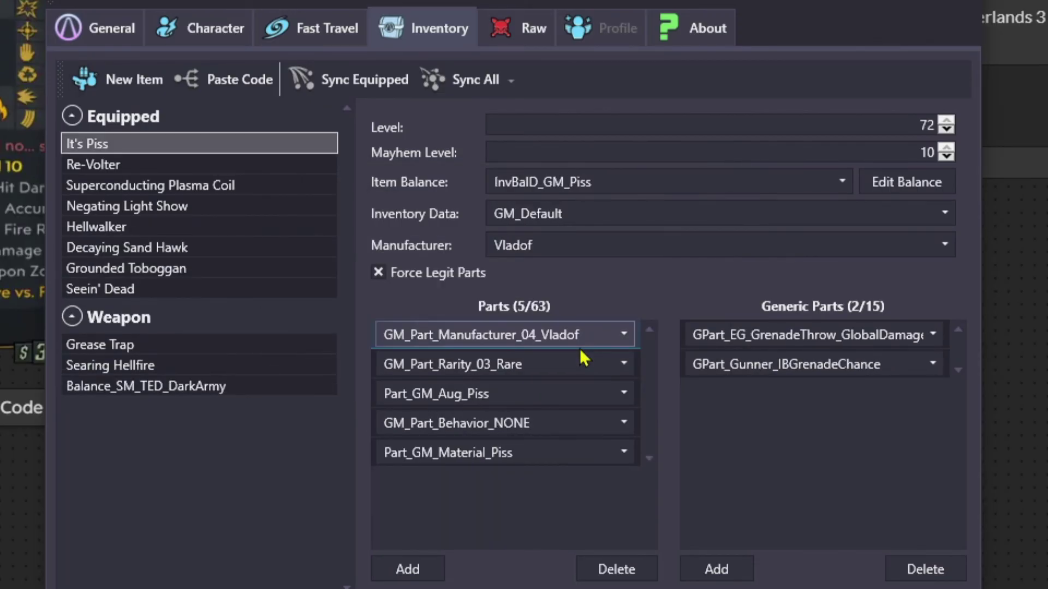
Step: Set the new DarkArmy SMG's level to 72 and its mayhem level to 10
{"action": "left_click", "coordinate": [176, 386]}
{"action": "double_click", "coordinate": [899, 127]}
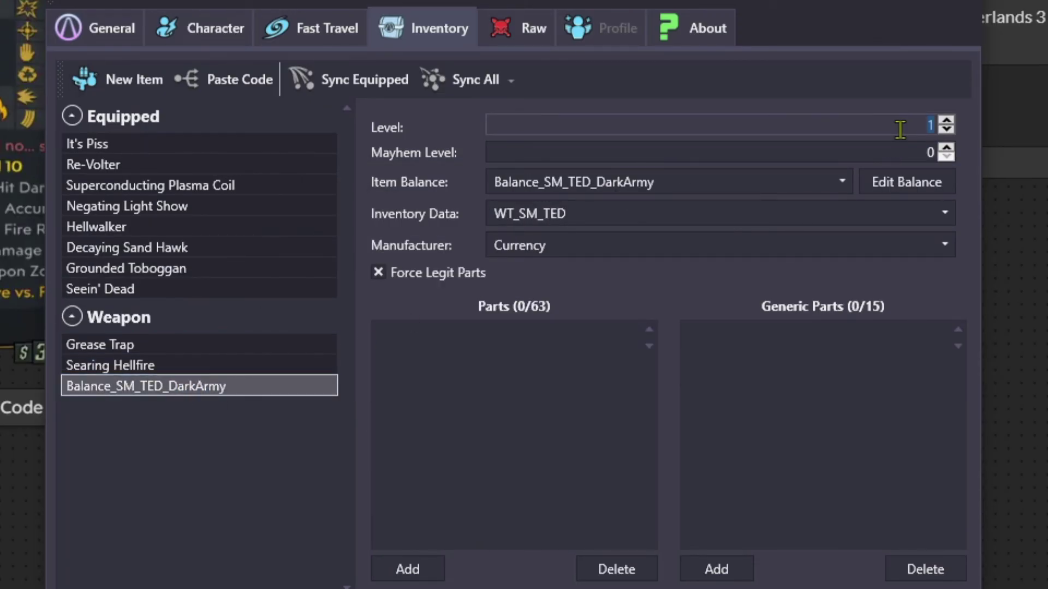
{"action": "type", "text": "72"}
{"action": "key", "text": "Tab"}
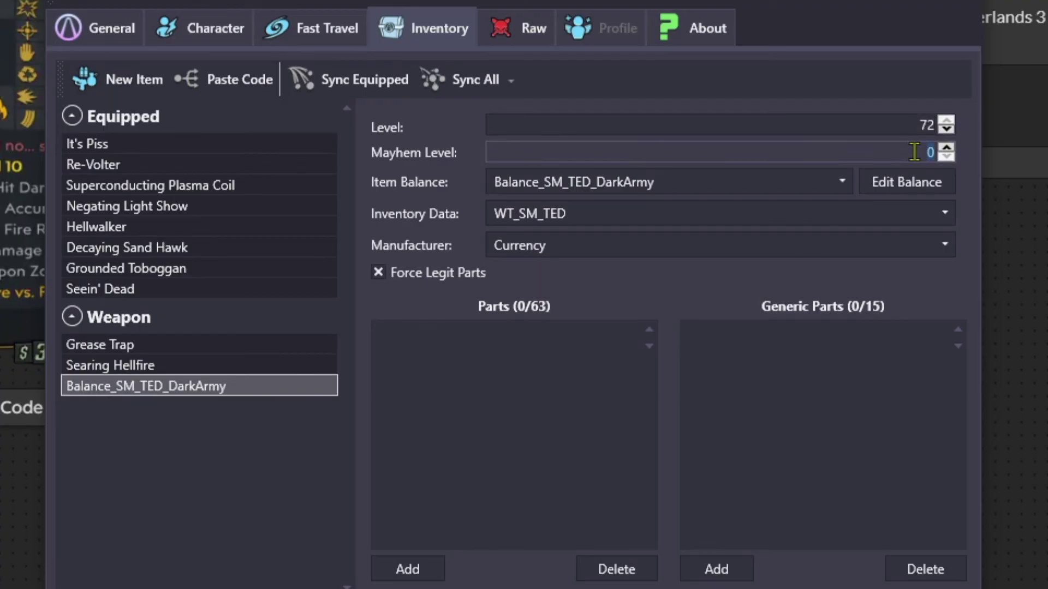
{"action": "type", "text": "10"}
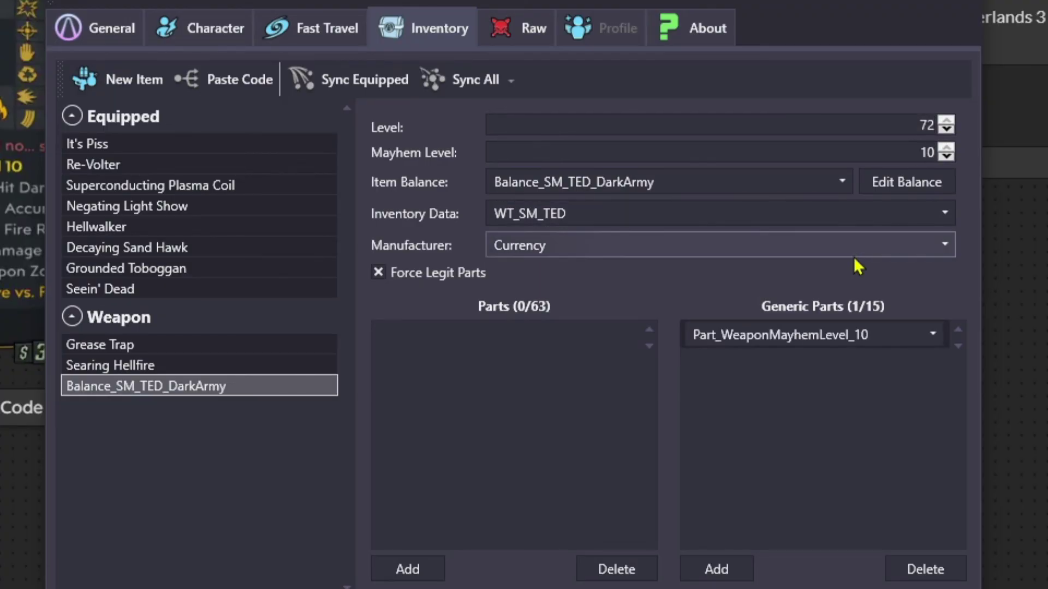
{"action": "left_click", "coordinate": [816, 335]}
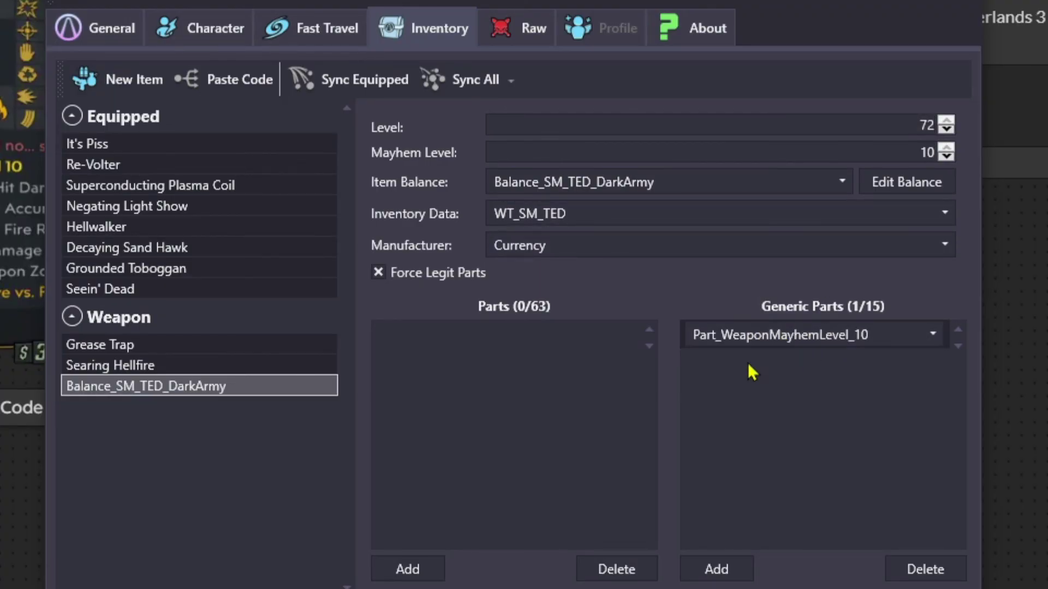
Step: Add the parts Part_SM_TED_Barrel_01 and Part_SM_TED_Foregrip_02 to the DarkArmy SMG
{"action": "left_click", "coordinate": [407, 569]}
{"action": "left_click", "coordinate": [542, 337]}
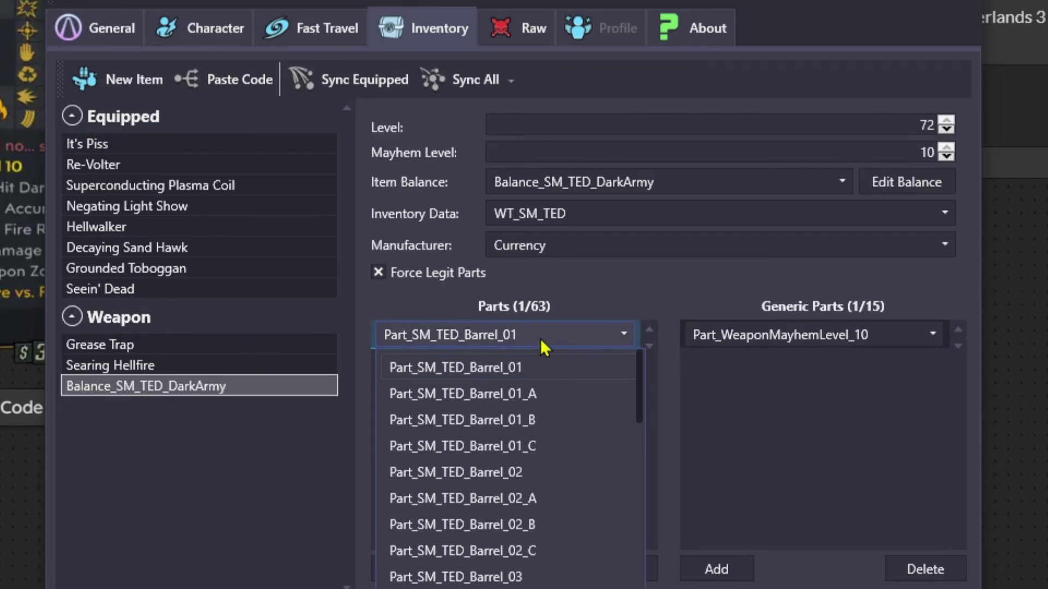
{"action": "left_click", "coordinate": [541, 339]}
{"action": "left_click", "coordinate": [407, 569]}
{"action": "left_click", "coordinate": [534, 365]}
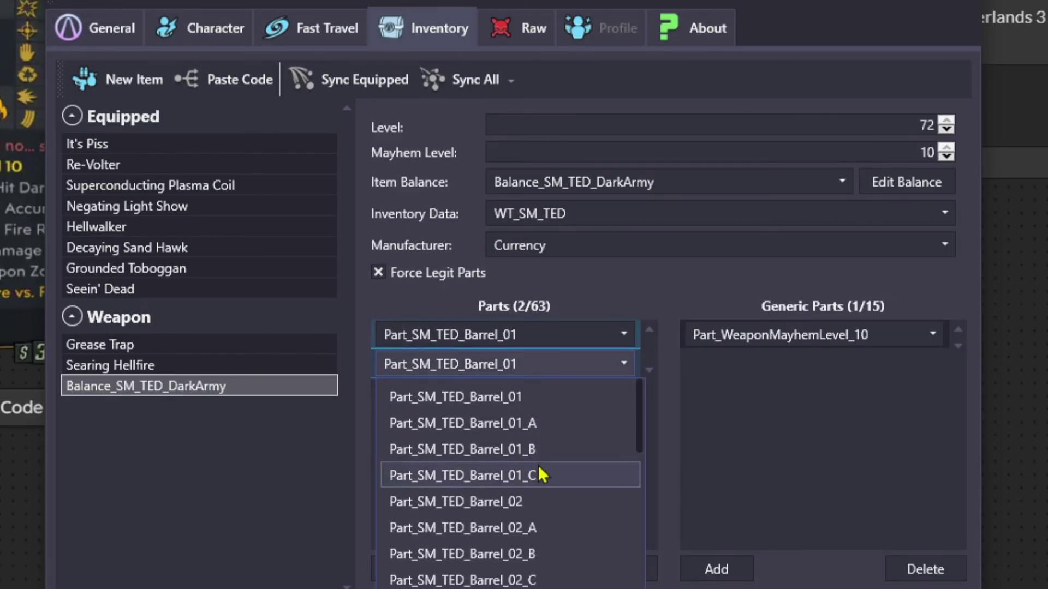
{"action": "scroll", "coordinate": [542, 474], "scroll_direction": "down", "scroll_amount": 5}
{"action": "scroll", "coordinate": [568, 474], "scroll_direction": "down", "scroll_amount": 2}
{"action": "scroll", "coordinate": [533, 480], "scroll_direction": "up", "scroll_amount": 2}
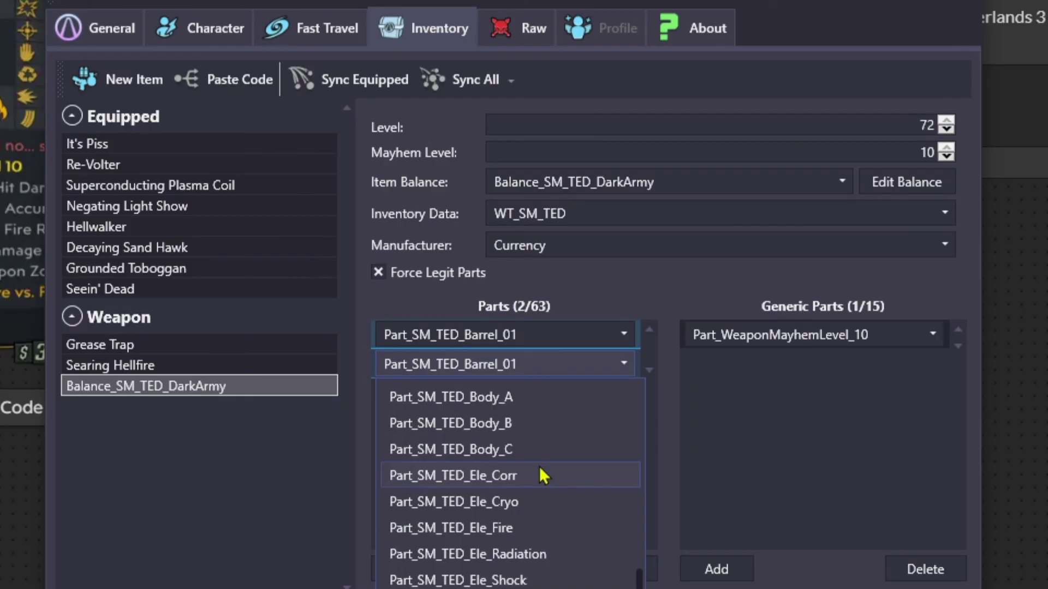
{"action": "scroll", "coordinate": [508, 491], "scroll_direction": "down", "scroll_amount": 2}
{"action": "left_click", "coordinate": [464, 554]}
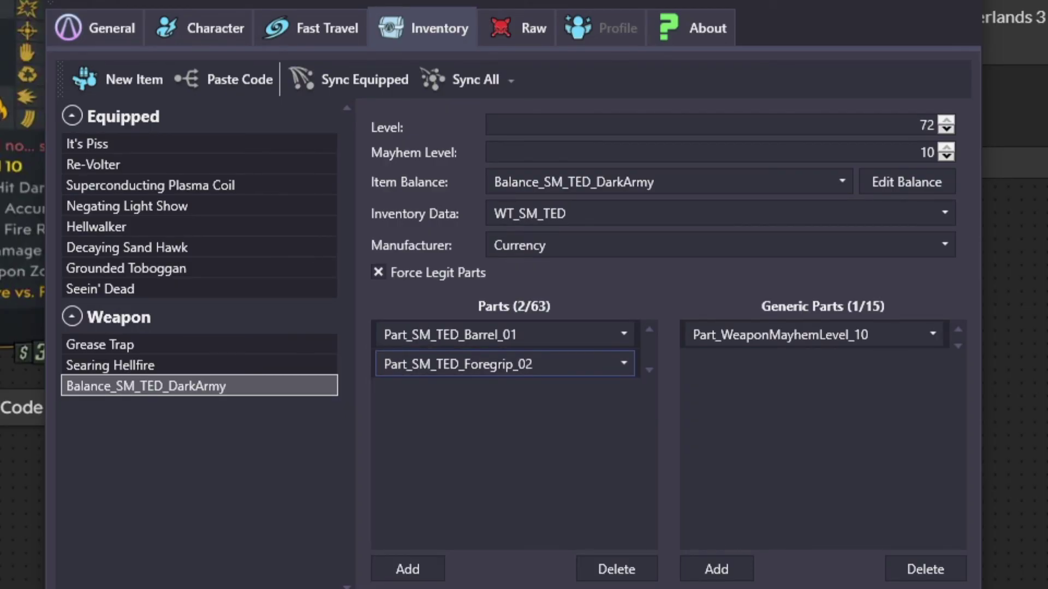
Step: Add the Ele_Fire, Material_TenGallon and Scope_04 parts to the DarkArmy SMG and delete the surplus Barrel_01 part
{"action": "left_click", "coordinate": [427, 572]}
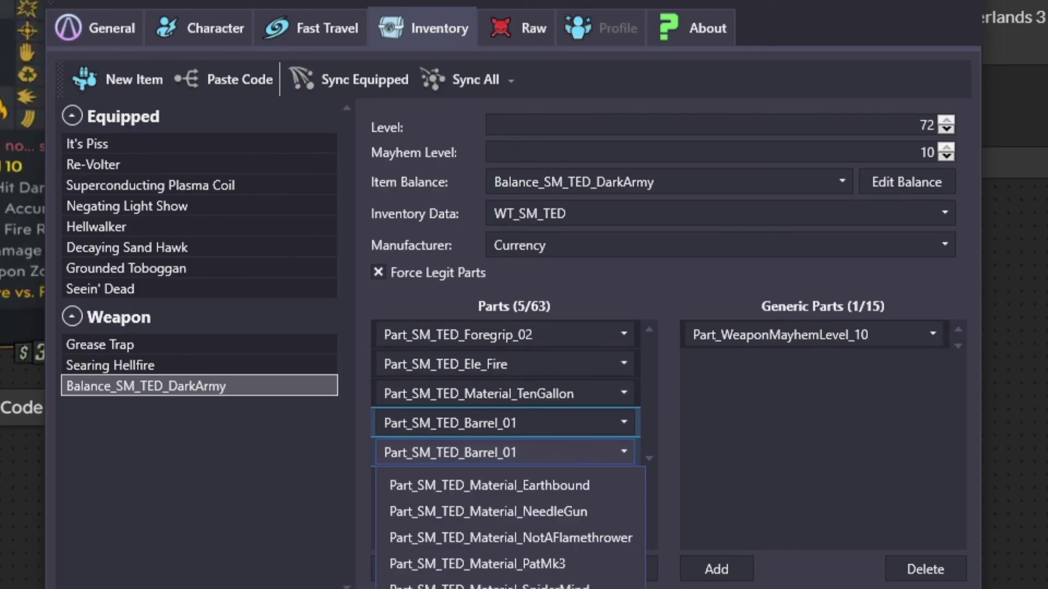
{"action": "left_click", "coordinate": [451, 453]}
{"action": "left_click", "coordinate": [408, 569]}
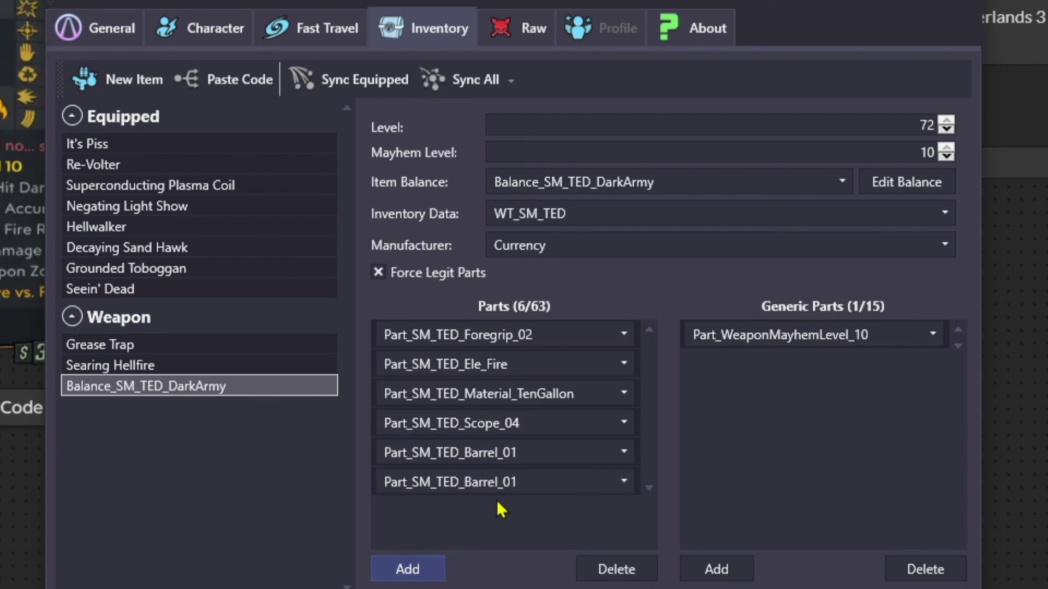
{"action": "left_click", "coordinate": [502, 482]}
{"action": "left_click", "coordinate": [525, 508]}
{"action": "left_click", "coordinate": [538, 486]}
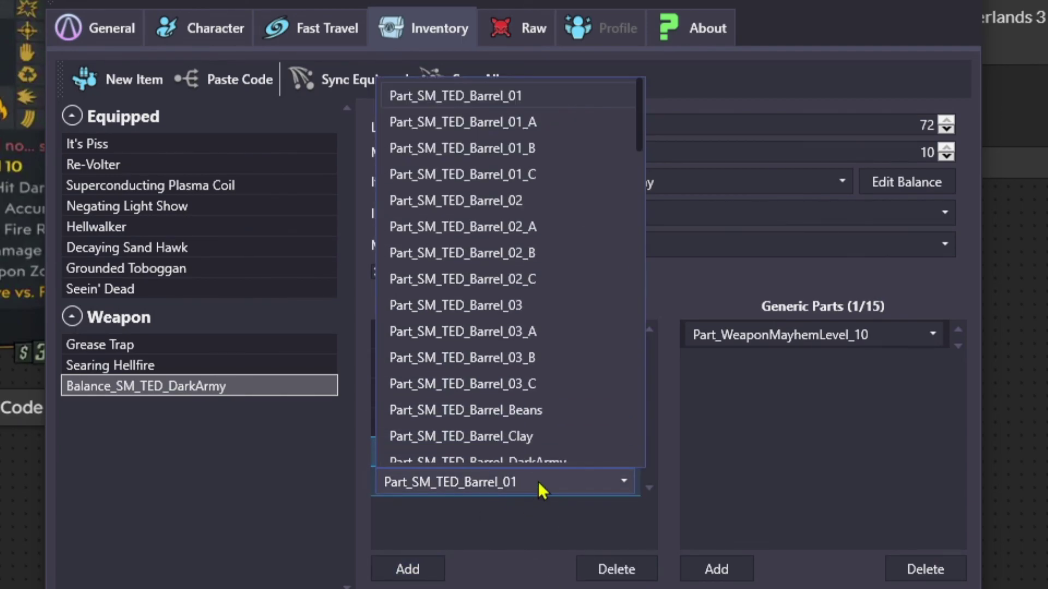
{"action": "left_click", "coordinate": [552, 525]}
{"action": "left_click", "coordinate": [552, 525]}
{"action": "left_click", "coordinate": [616, 571]}
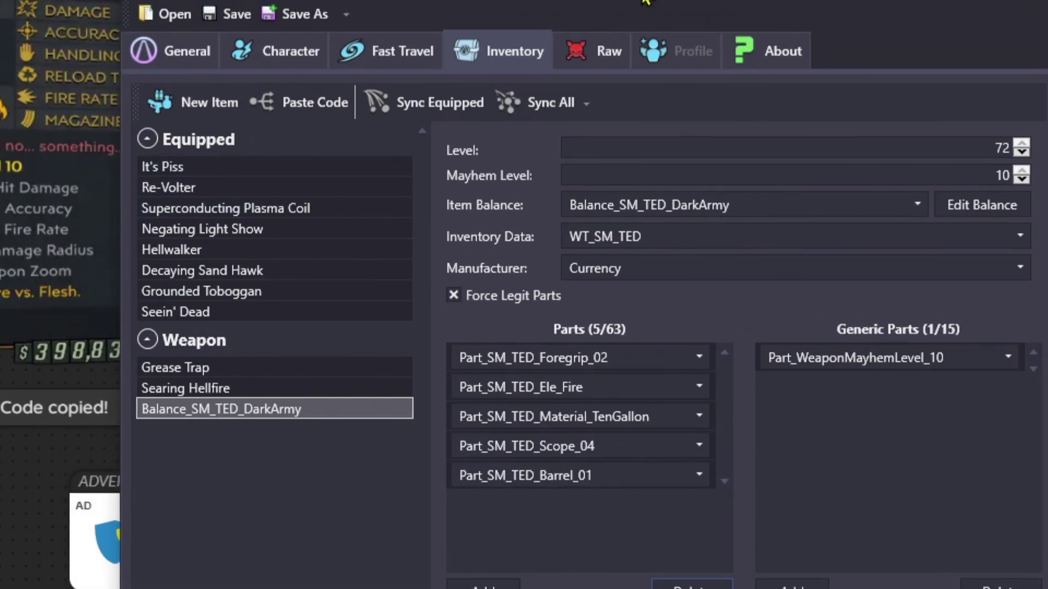
Step: Switch to the Hellfire page on Lootlemon in the browser and review the weapon's details and stat card
{"action": "key", "text": "alt+Tab"}
{"action": "scroll", "coordinate": [612, 238], "scroll_direction": "up", "scroll_amount": 6}
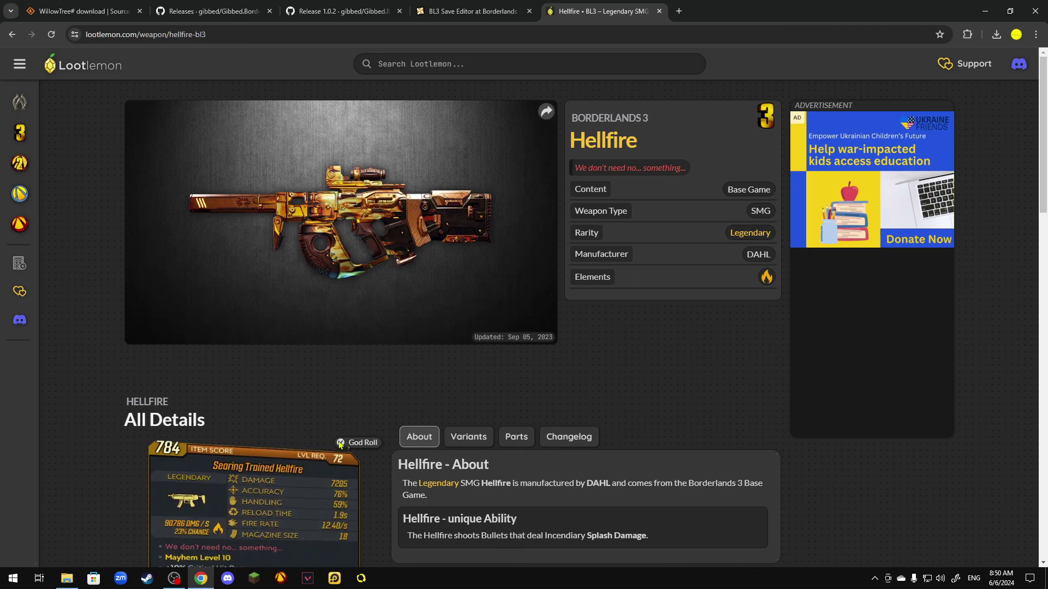
{"action": "scroll", "coordinate": [339, 444], "scroll_direction": "down", "scroll_amount": 4}
{"action": "scroll", "coordinate": [382, 379], "scroll_direction": "up", "scroll_amount": 4}
{"action": "scroll", "coordinate": [379, 401], "scroll_direction": "down", "scroll_amount": 4}
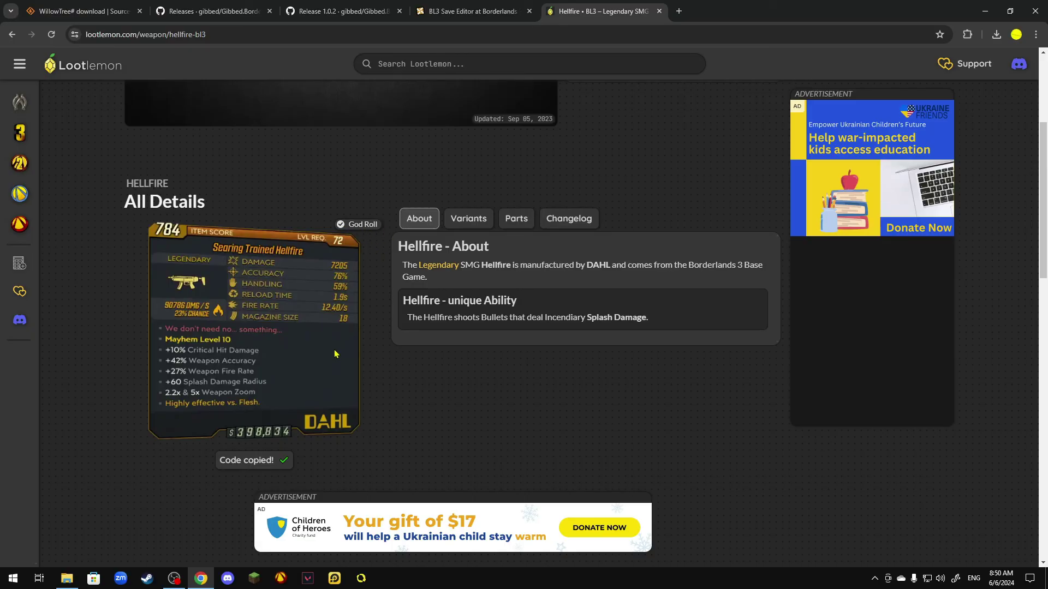
{"action": "scroll", "coordinate": [335, 354], "scroll_direction": "up", "scroll_amount": 2}
{"action": "mouse_move", "coordinate": [82, 164]}
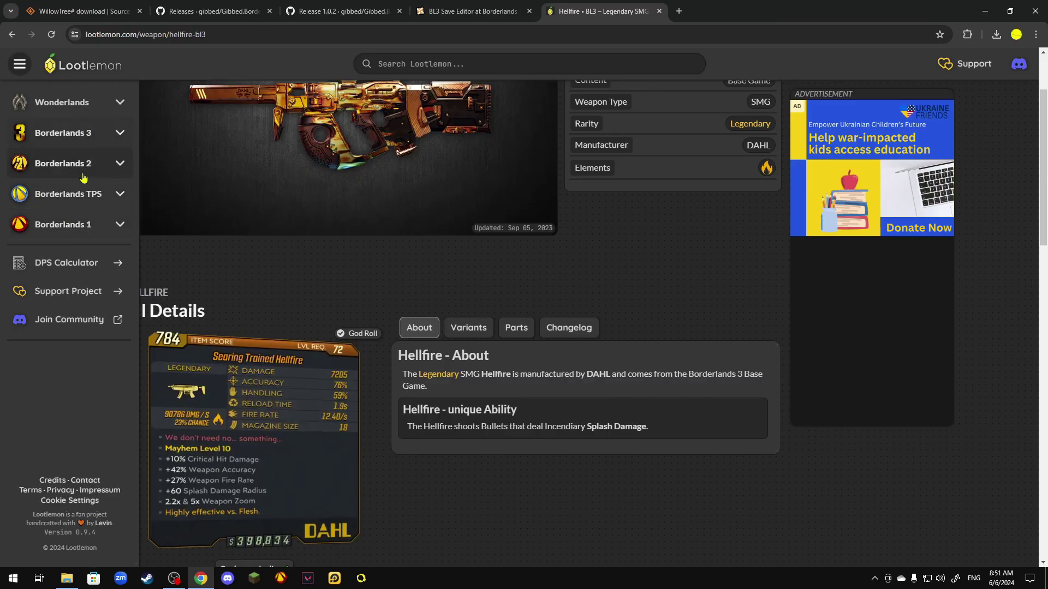